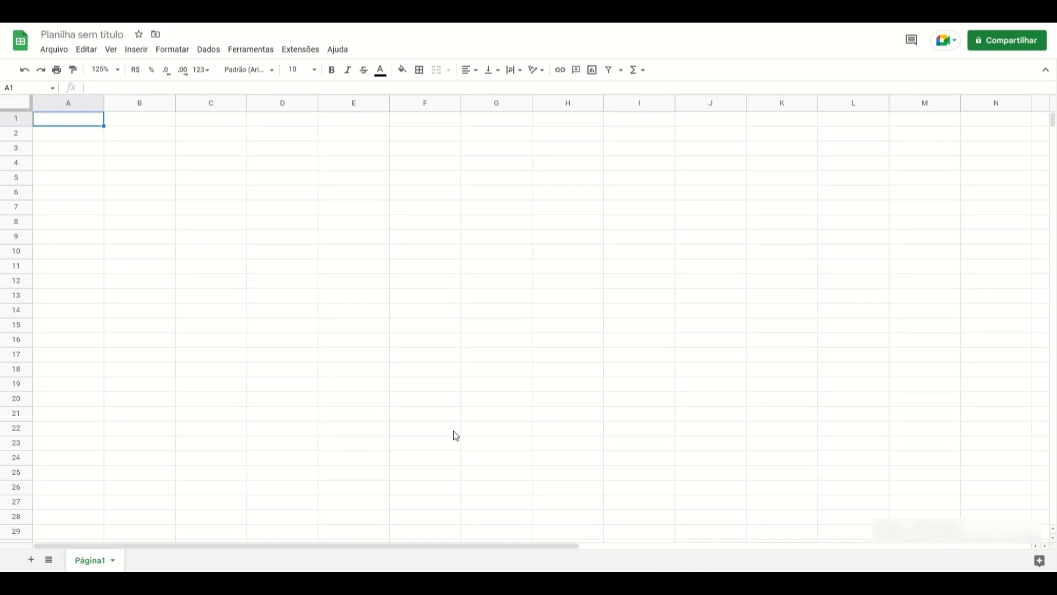
pyautogui.click(174, 51)
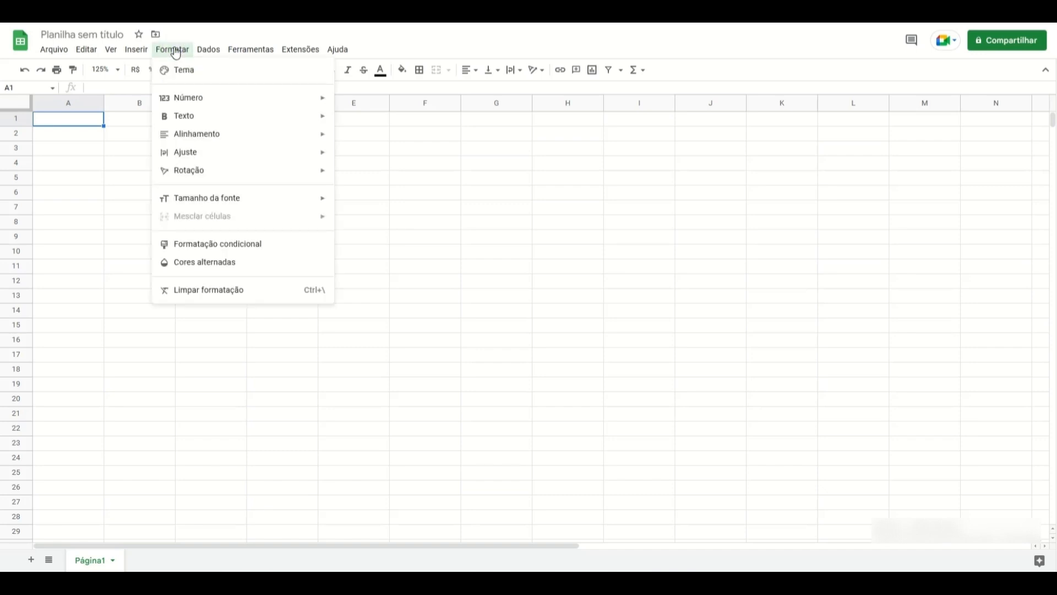
pyautogui.click(175, 53)
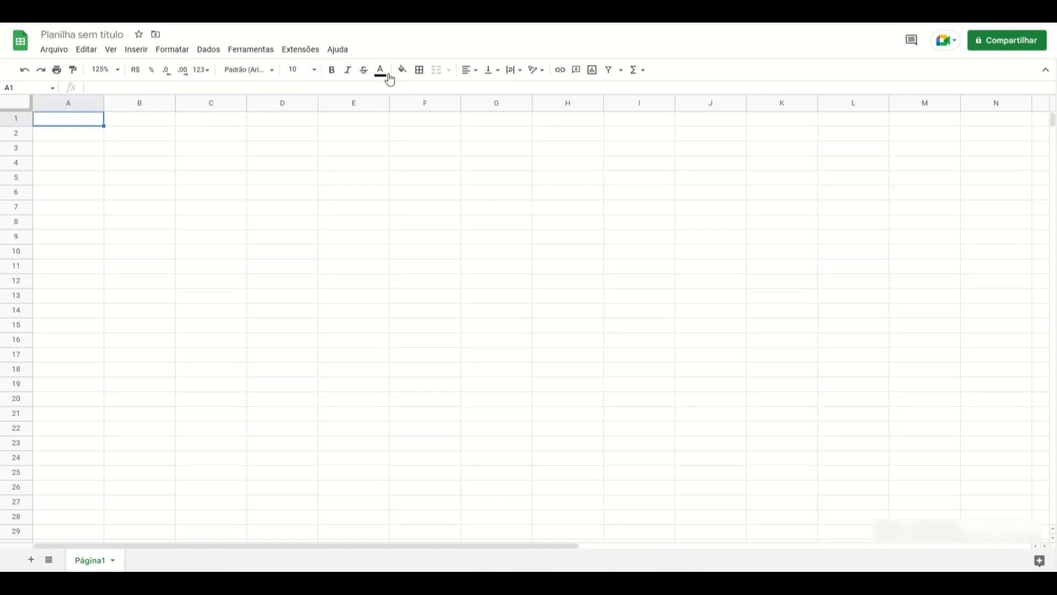
pyautogui.click(175, 50)
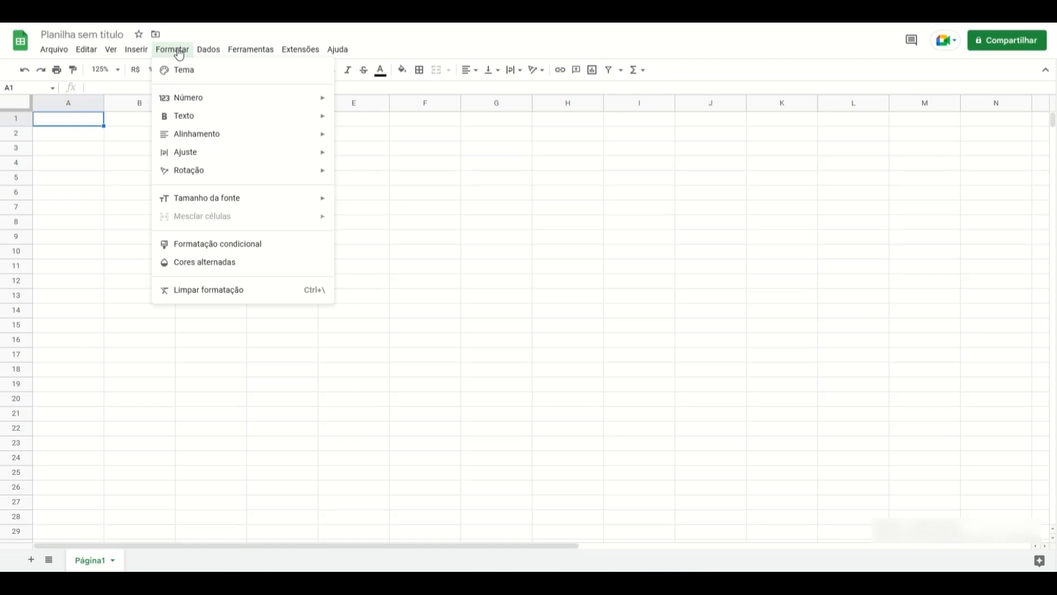
pyautogui.click(178, 52)
# Step: Fill cell A2 with black
pyautogui.click(85, 137)
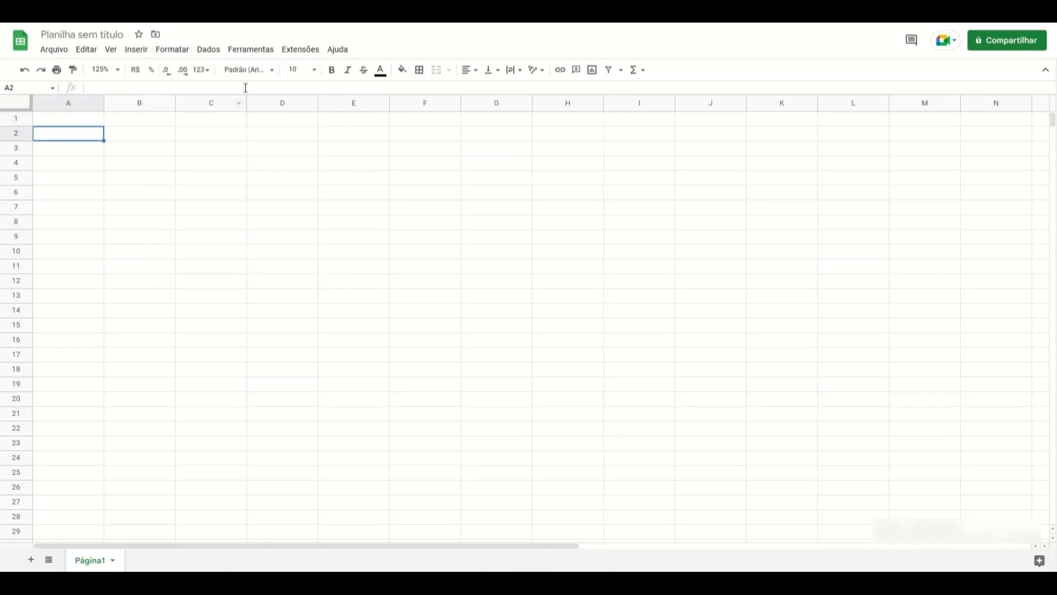
pyautogui.click(404, 72)
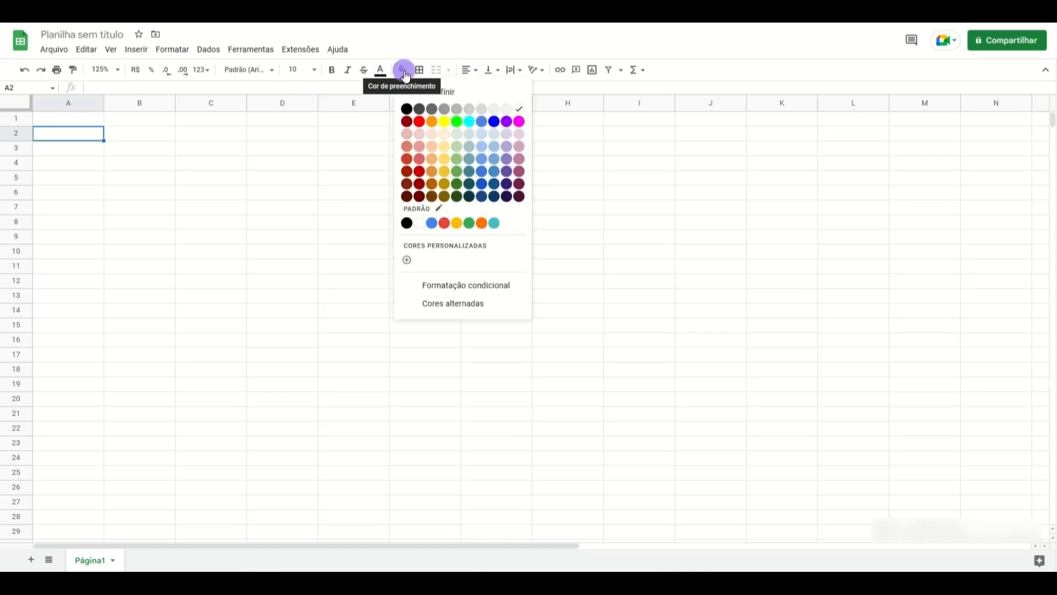
pyautogui.click(407, 109)
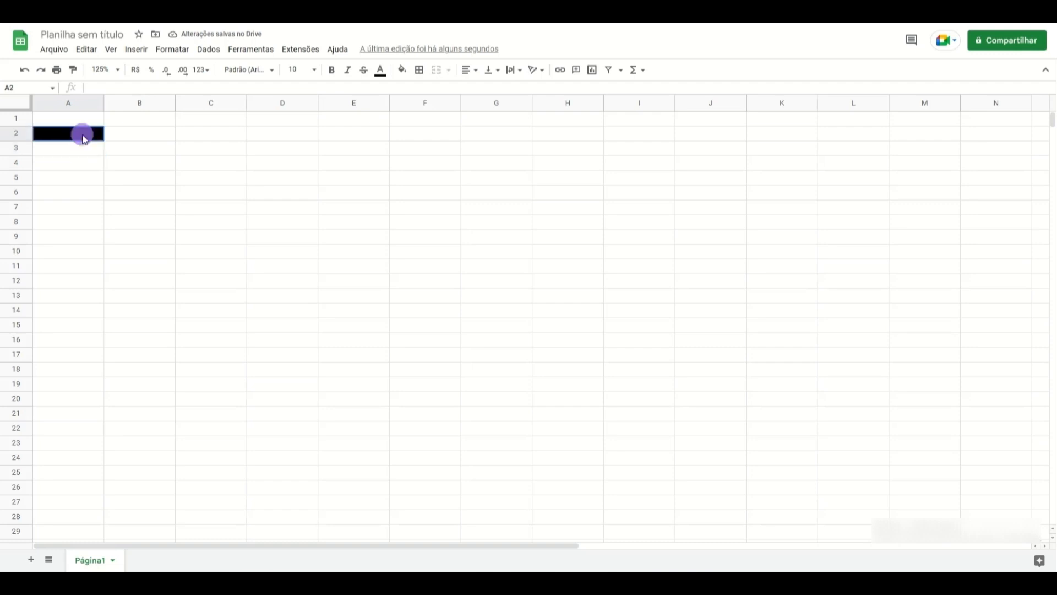
# Step: Set the fill color of cell A2 back to white
pyautogui.click(123, 130)
pyautogui.moveTo(87, 118); pyautogui.dragTo(137, 150)
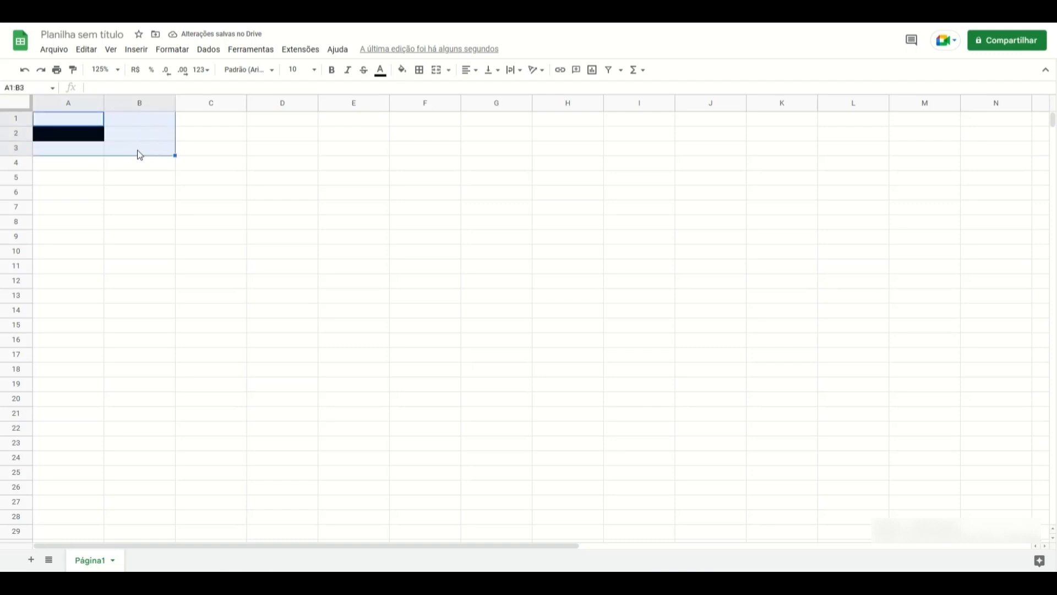
pyautogui.click(137, 149)
pyautogui.click(82, 135)
pyautogui.click(402, 70)
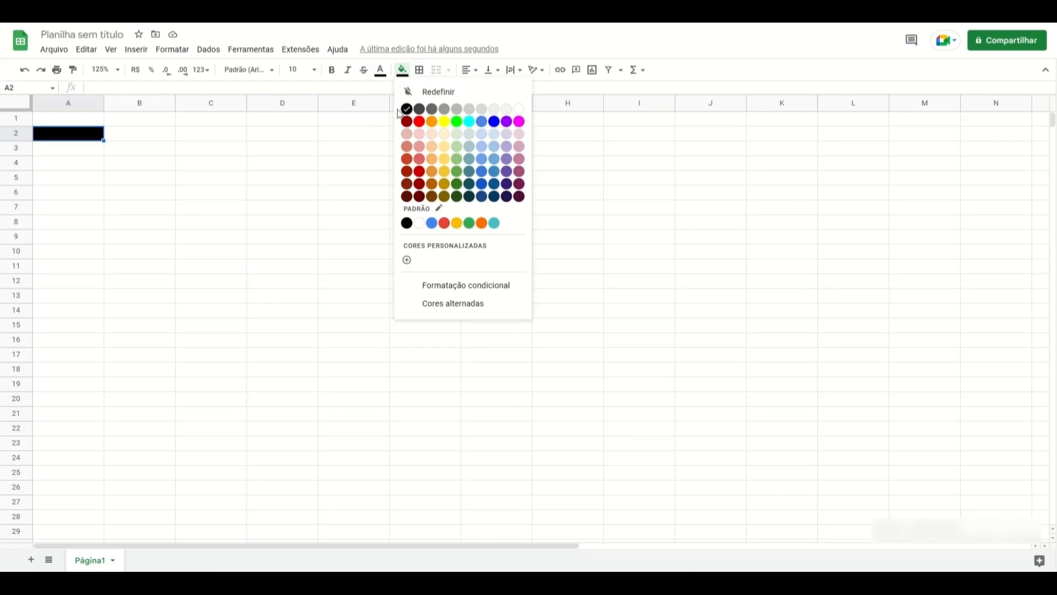
pyautogui.click(519, 109)
pyautogui.click(180, 149)
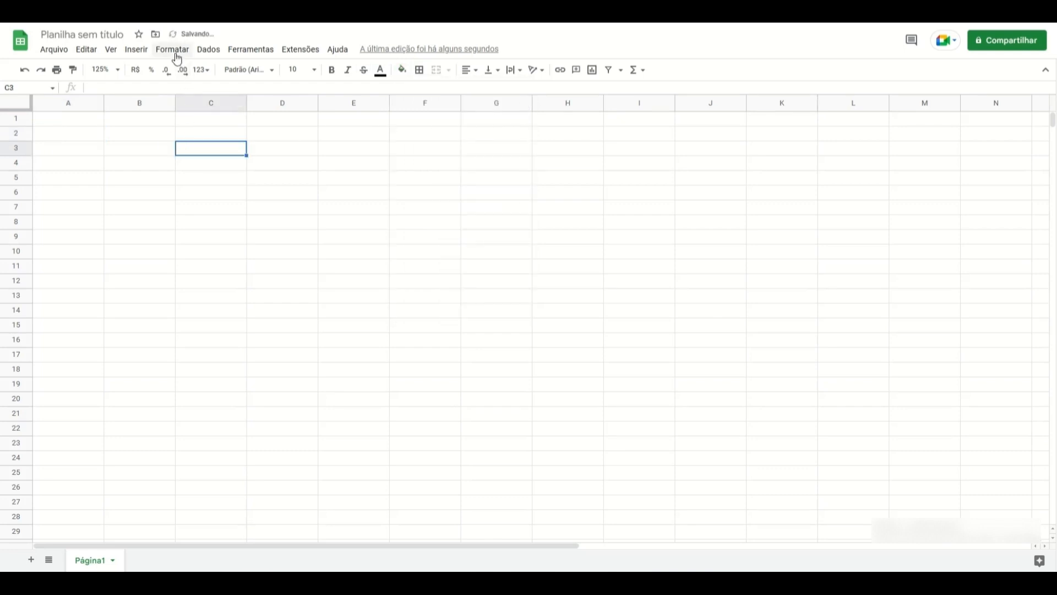
# Step: Browse the spreadsheet themes (Temas) and apply the Ímpeto theme
pyautogui.click(183, 51)
pyautogui.click(182, 49)
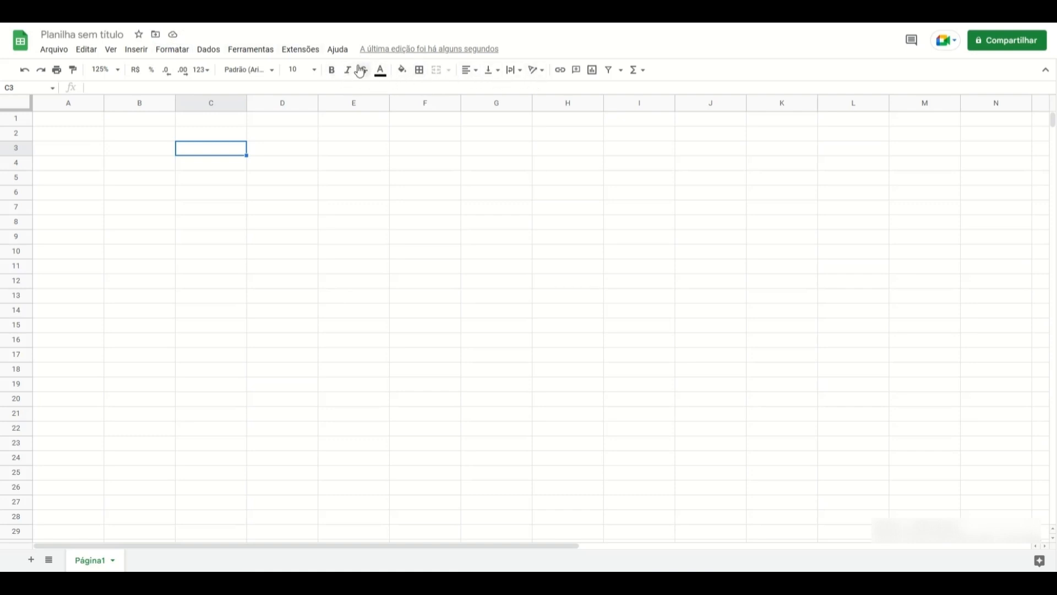
pyautogui.click(176, 55)
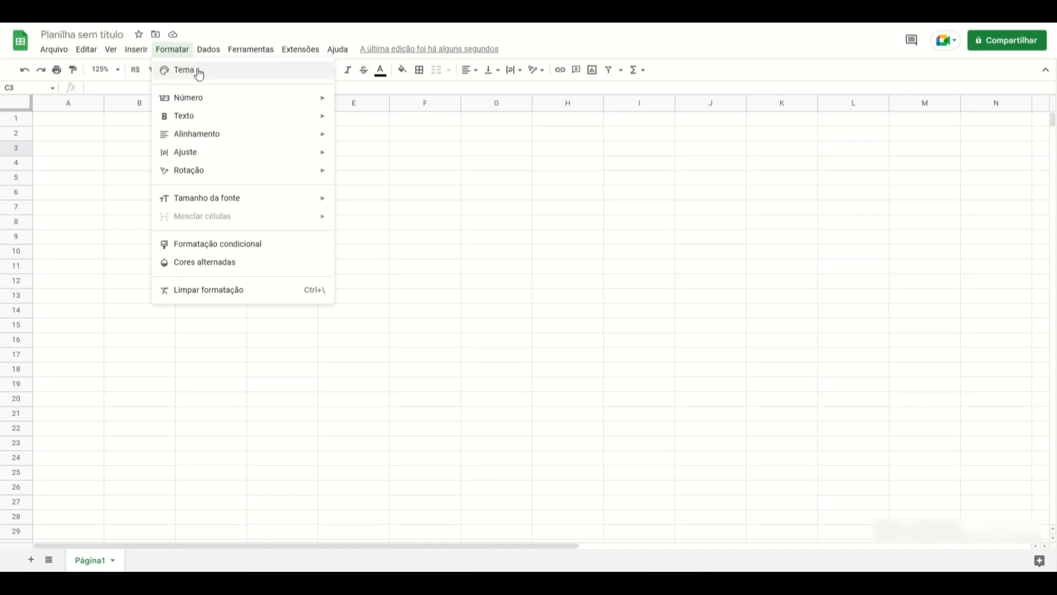
pyautogui.click(194, 72)
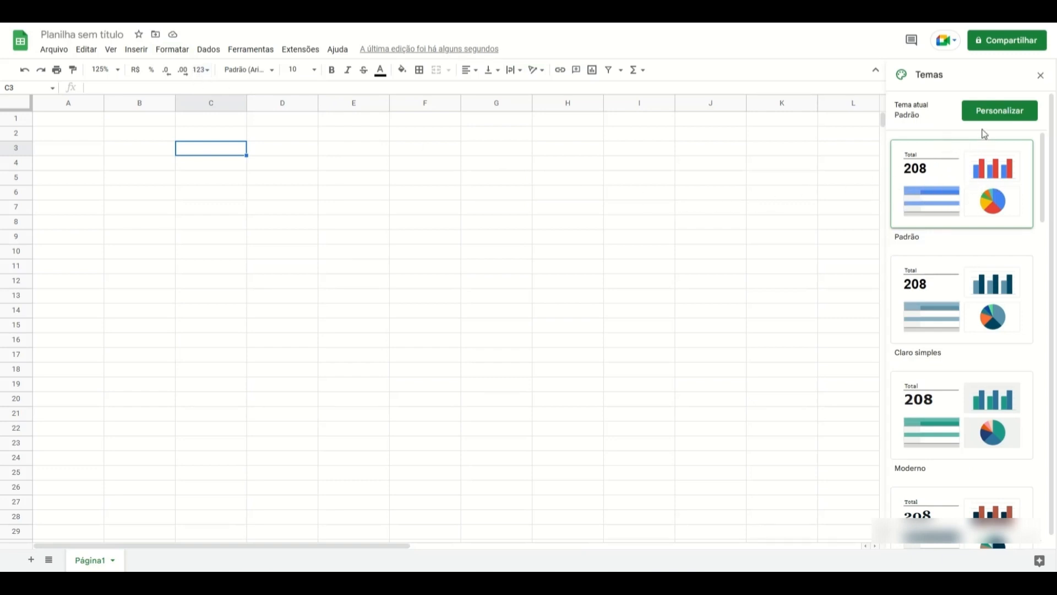
pyautogui.scroll(-3, 962, 231)
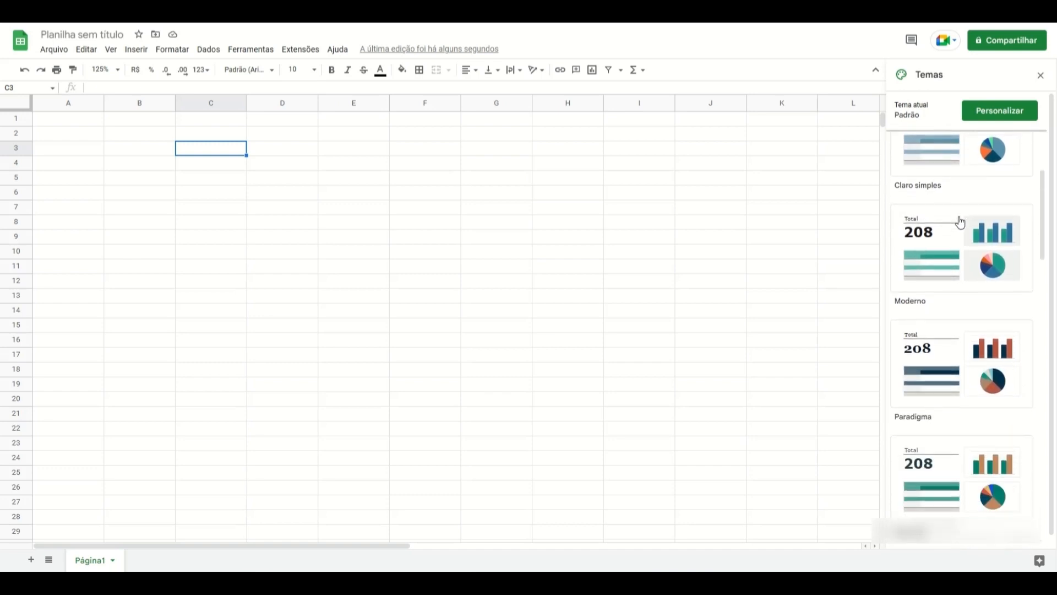
pyautogui.scroll(-6, 962, 231)
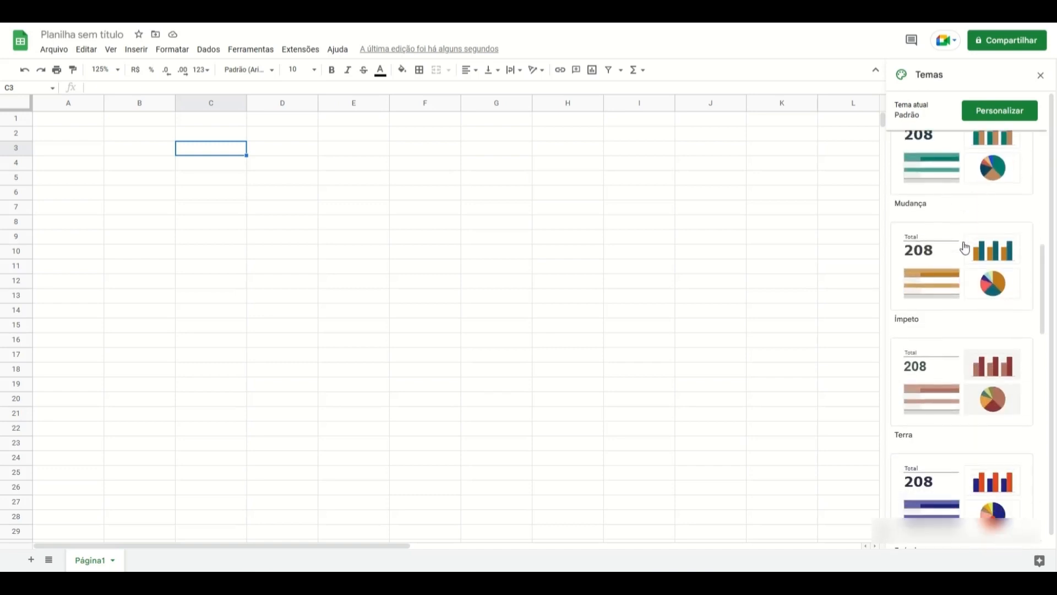
pyautogui.scroll(7, 968, 256)
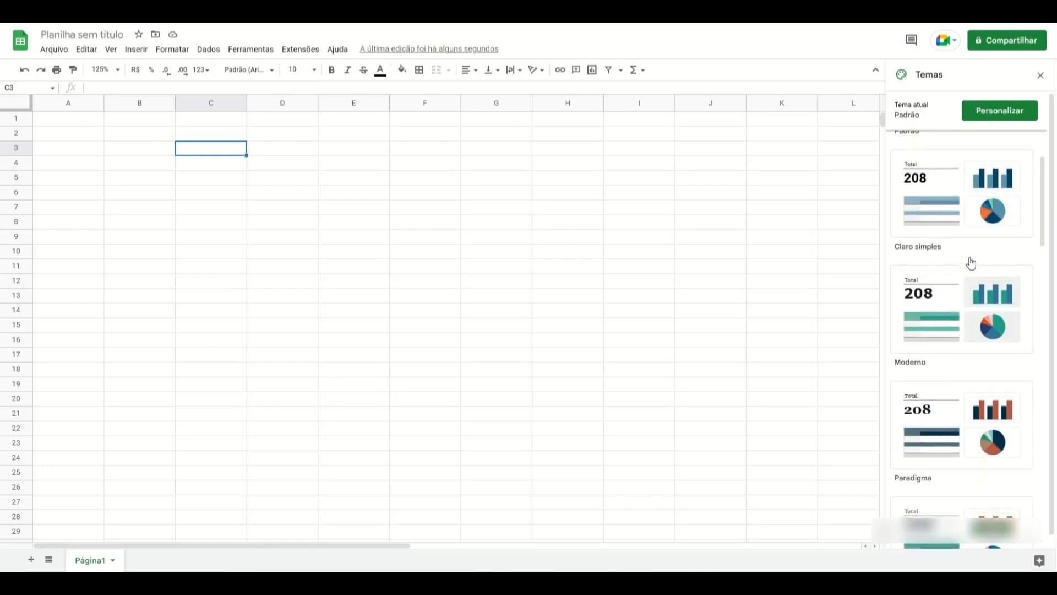
pyautogui.scroll(-7, 971, 264)
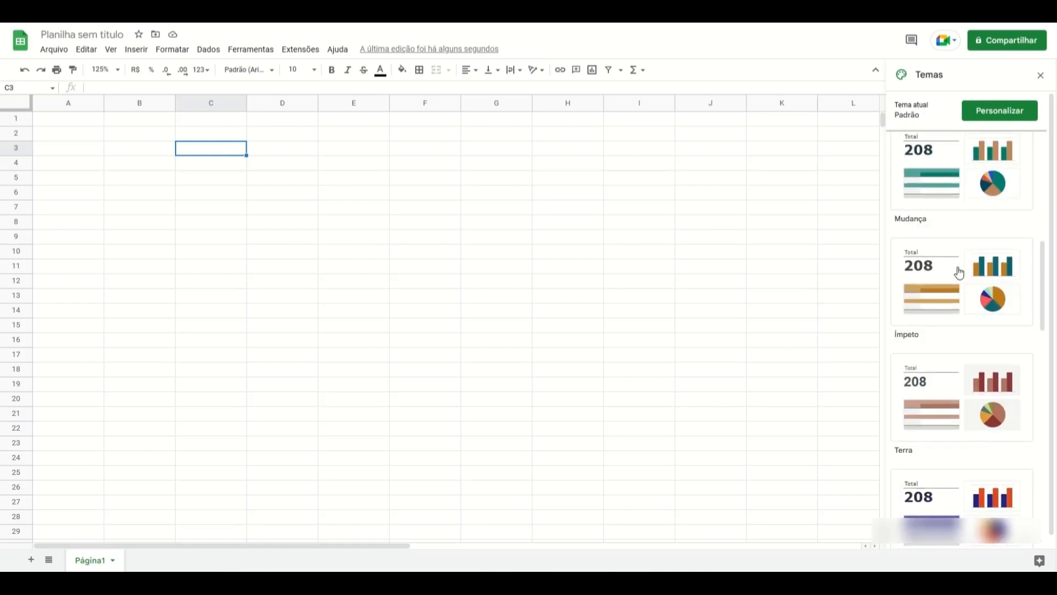
pyautogui.scroll(-1, 959, 272)
pyautogui.click(944, 249)
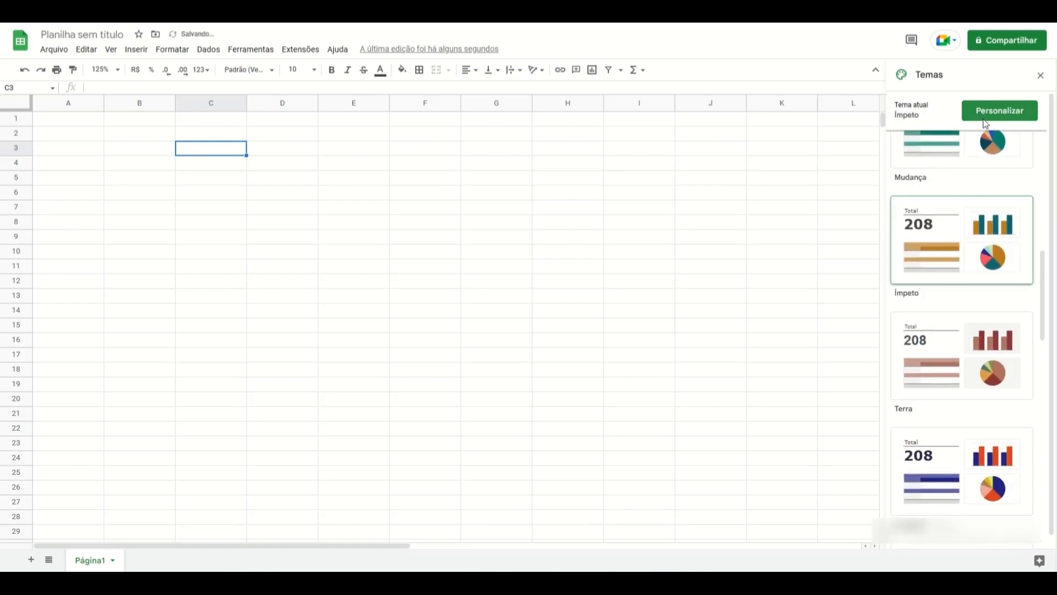
# Step: Open the Ímpeto theme for customization and examine the fonts available for it
pyautogui.click(1000, 112)
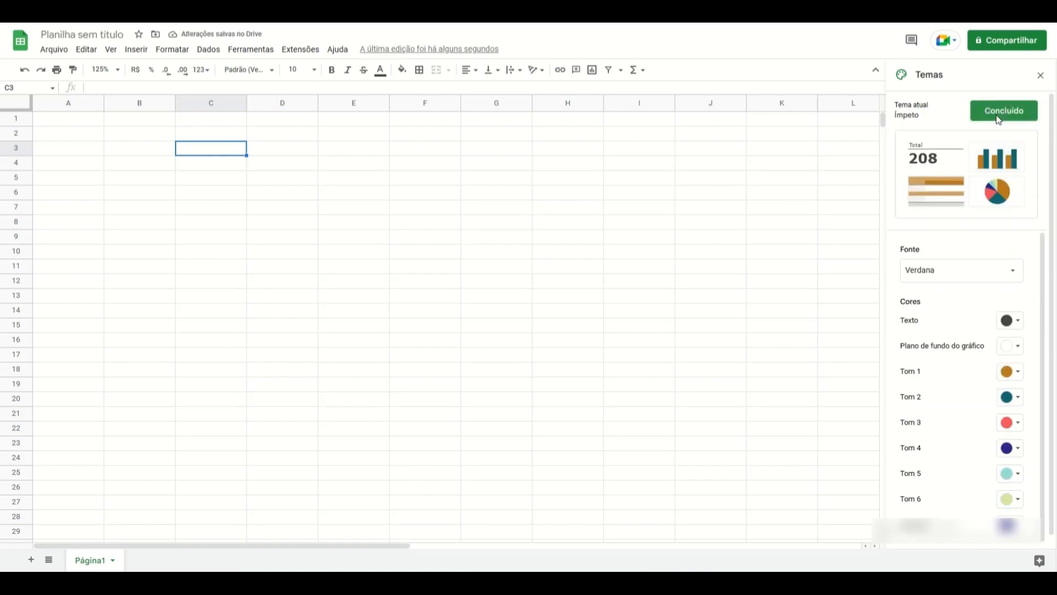
pyautogui.scroll(-1, 948, 242)
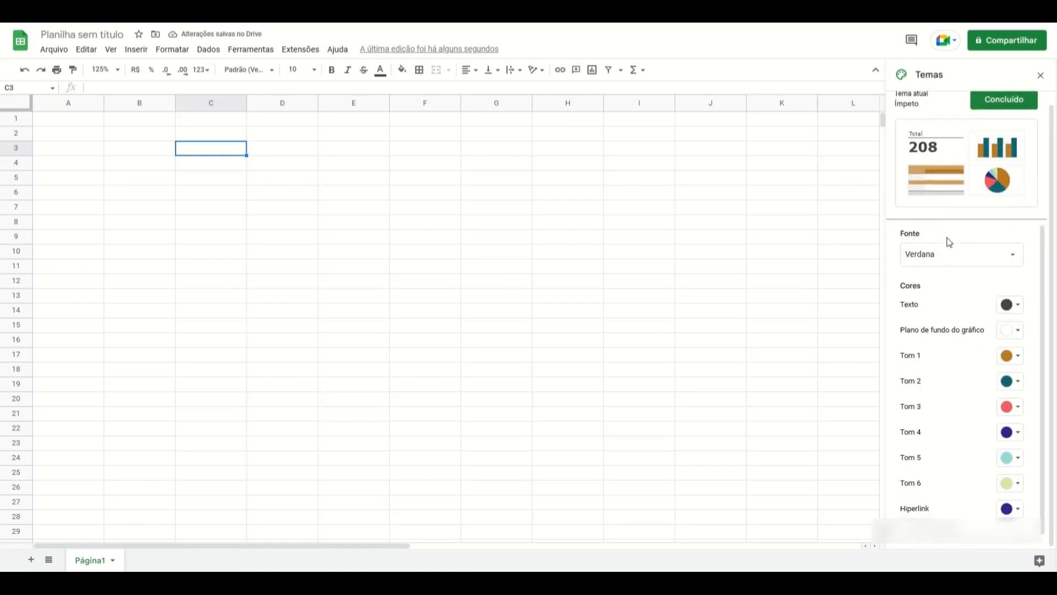
pyautogui.click(942, 254)
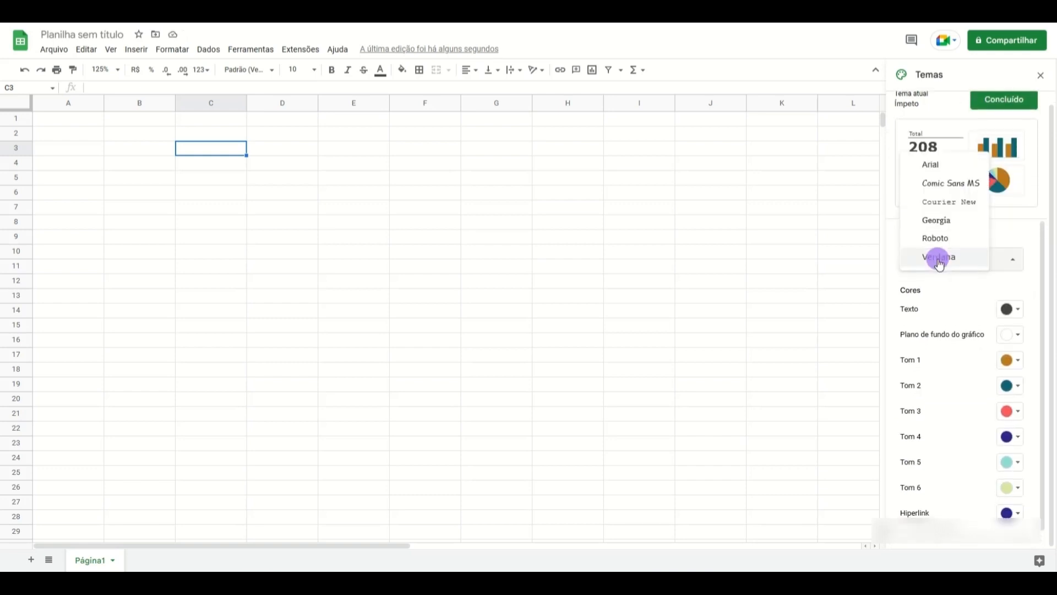
pyautogui.click(995, 264)
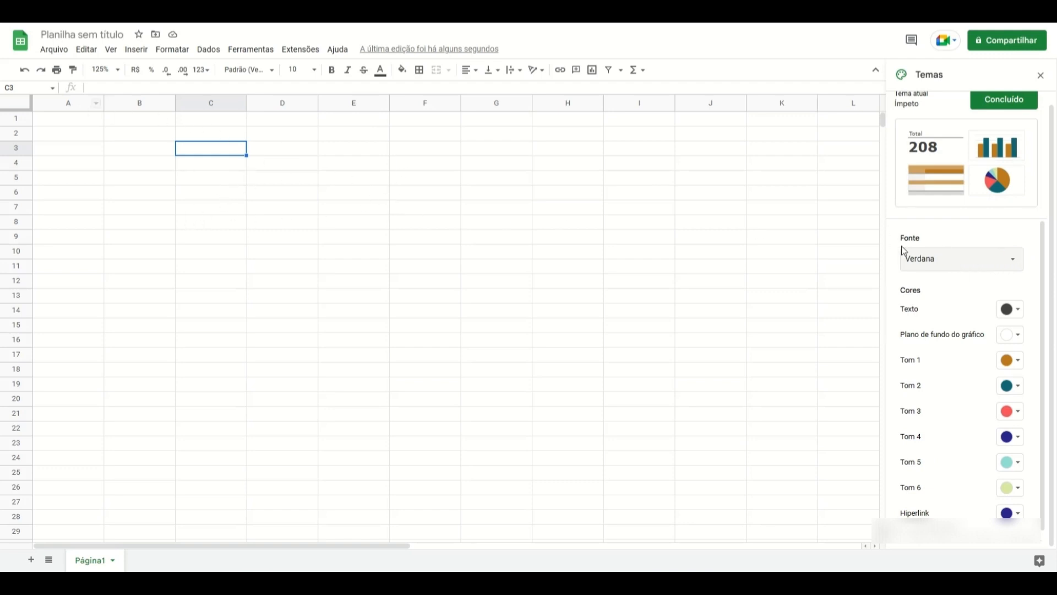
pyautogui.click(936, 256)
pyautogui.click(1006, 259)
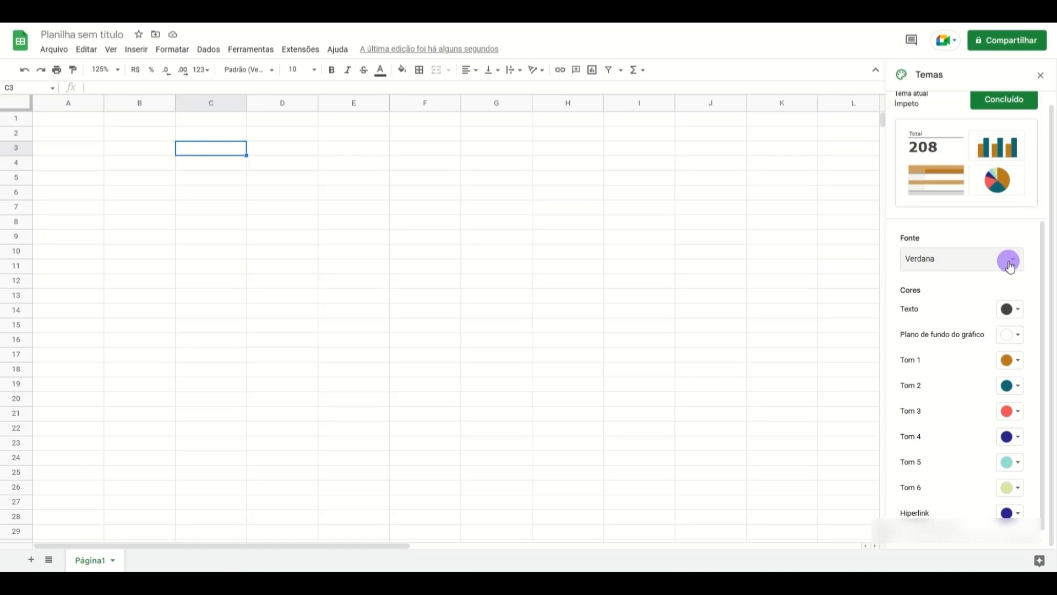
pyautogui.click(937, 268)
pyautogui.click(1008, 259)
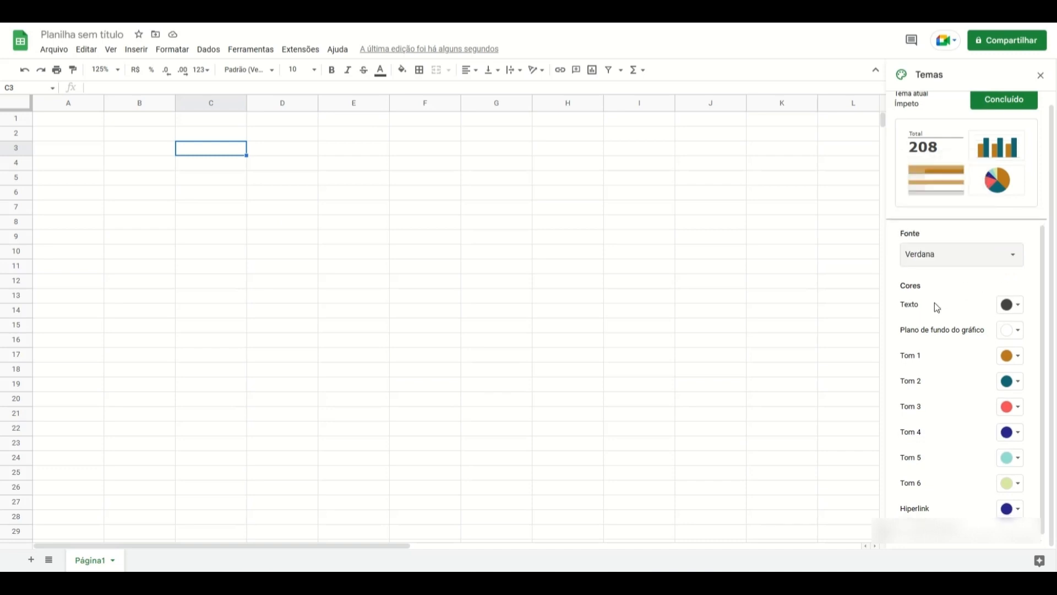
# Step: Try yellow as the theme's text color (Texto), and set it to dark gray instead
pyautogui.click(1008, 304)
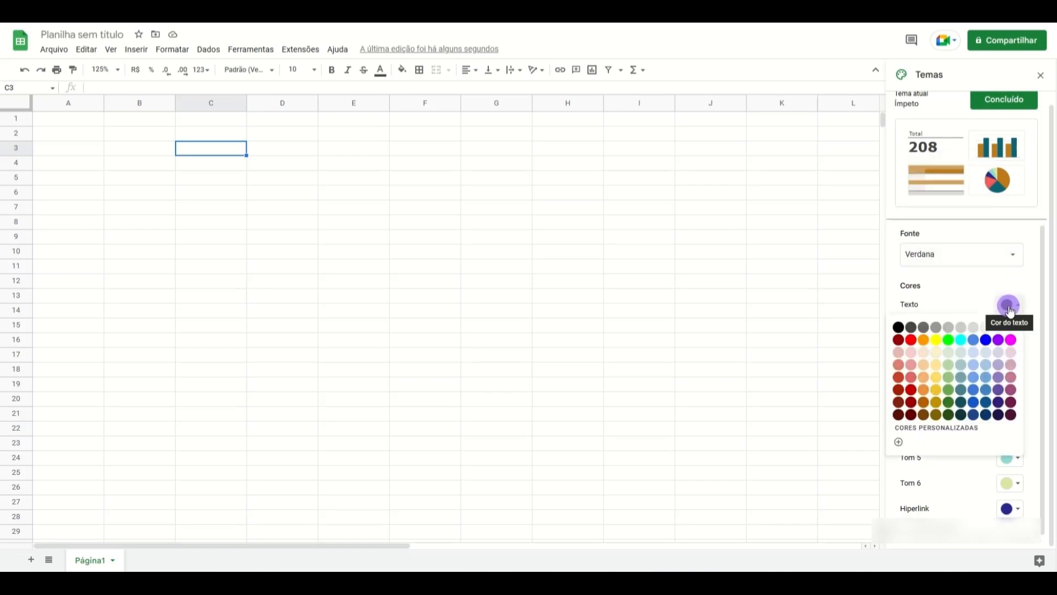
pyautogui.click(937, 342)
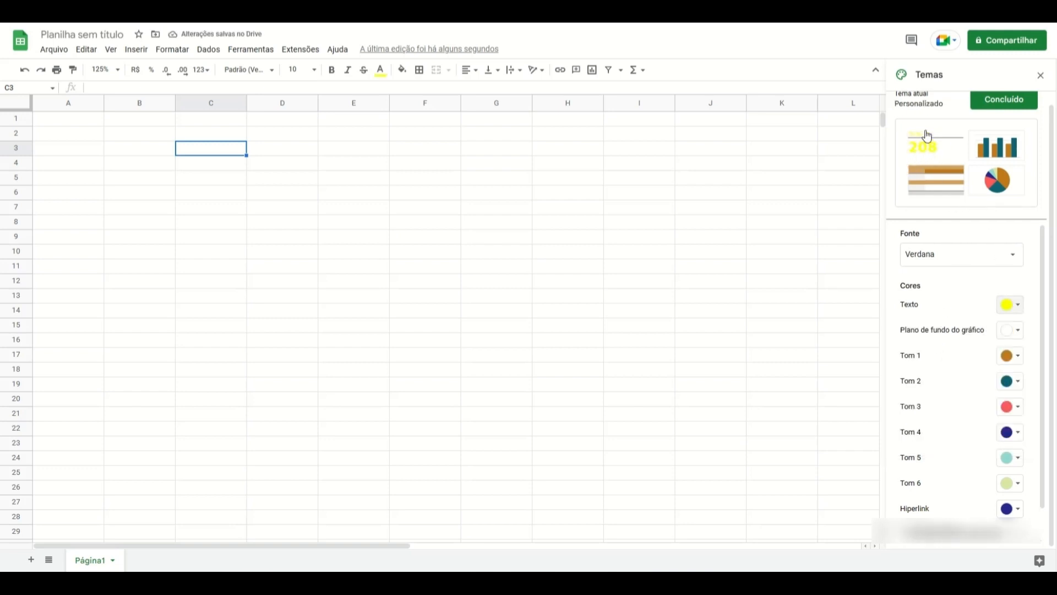
pyautogui.click(1008, 307)
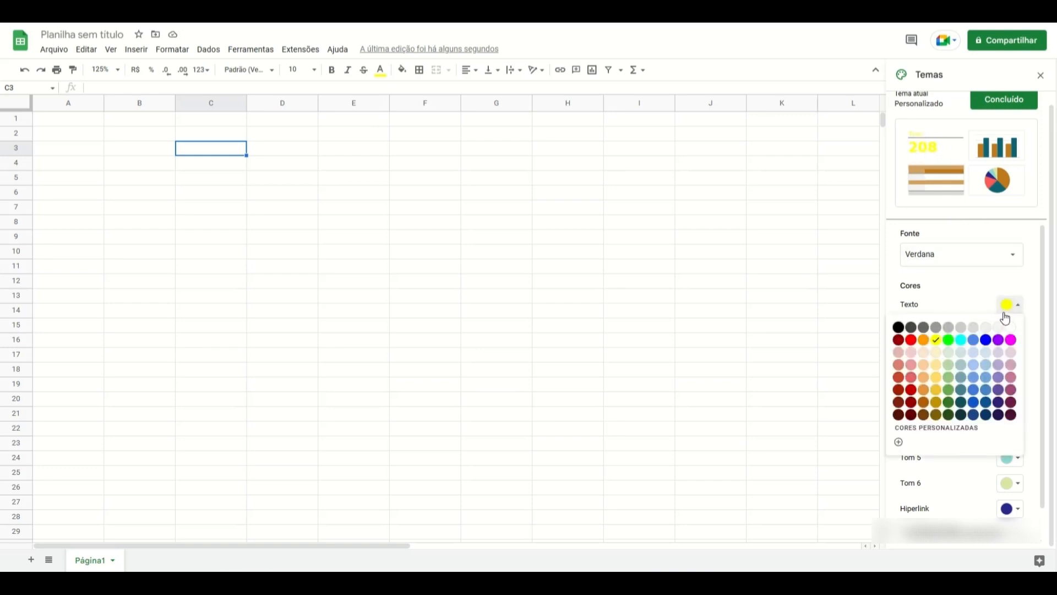
pyautogui.click(929, 328)
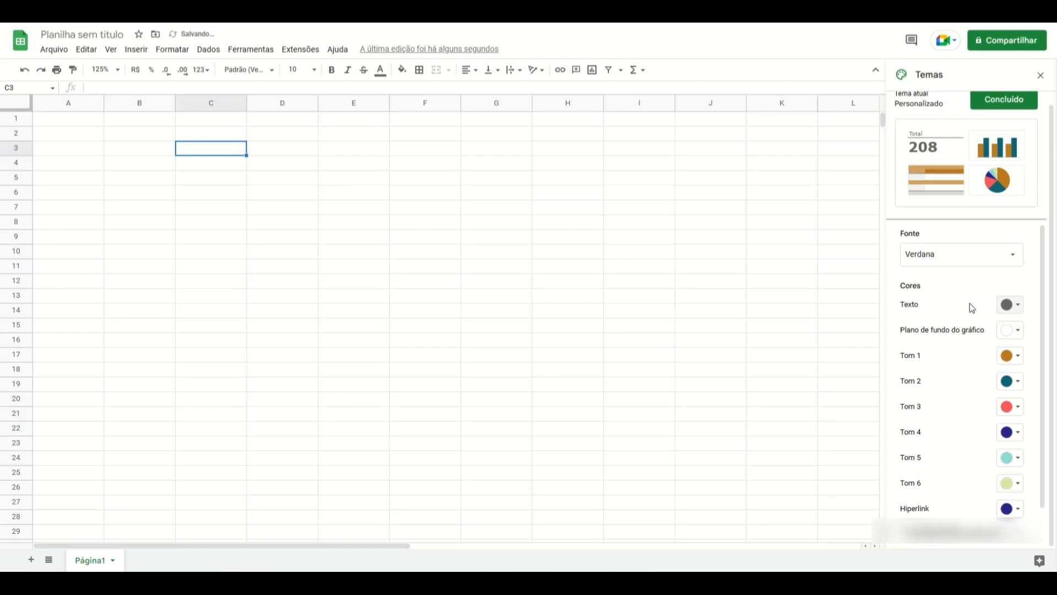
# Step: Try cyan and gray shades for the theme's chart background (Plano de fundo do gráfico), and set it back to white
pyautogui.scroll(-1, 973, 308)
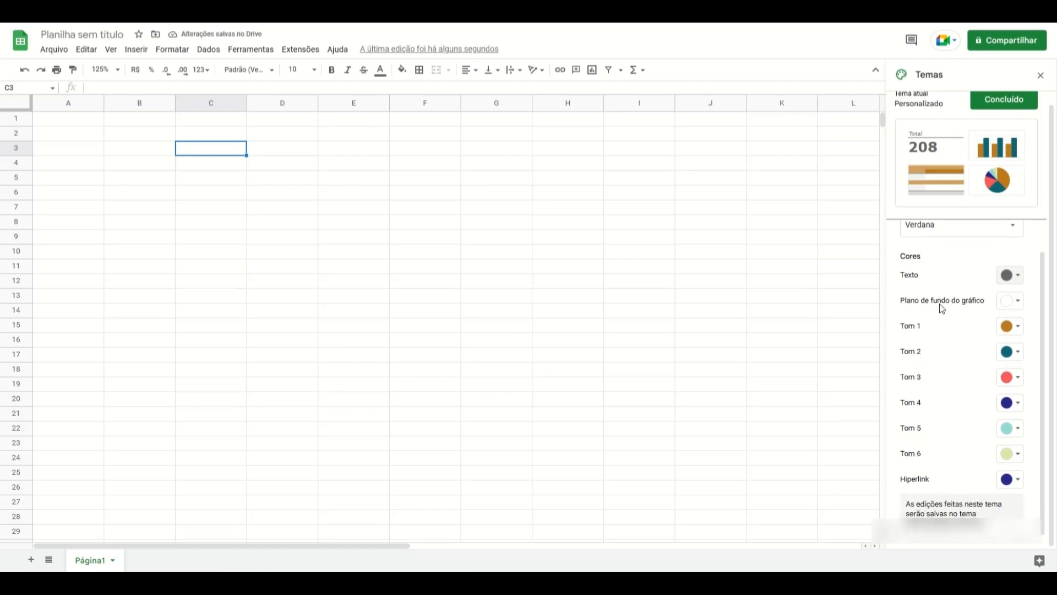
pyautogui.click(1012, 300)
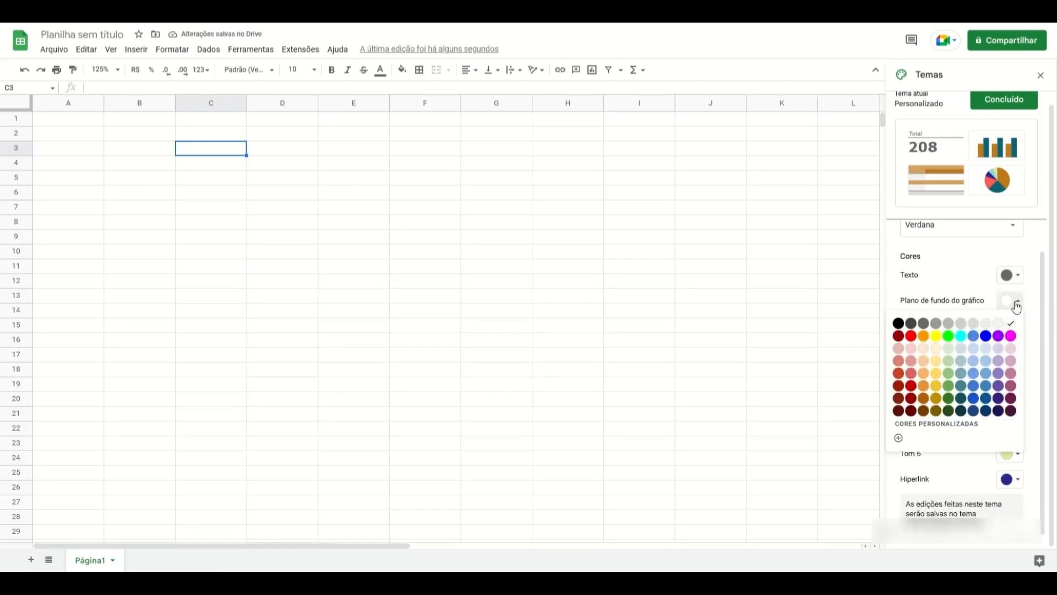
pyautogui.click(962, 338)
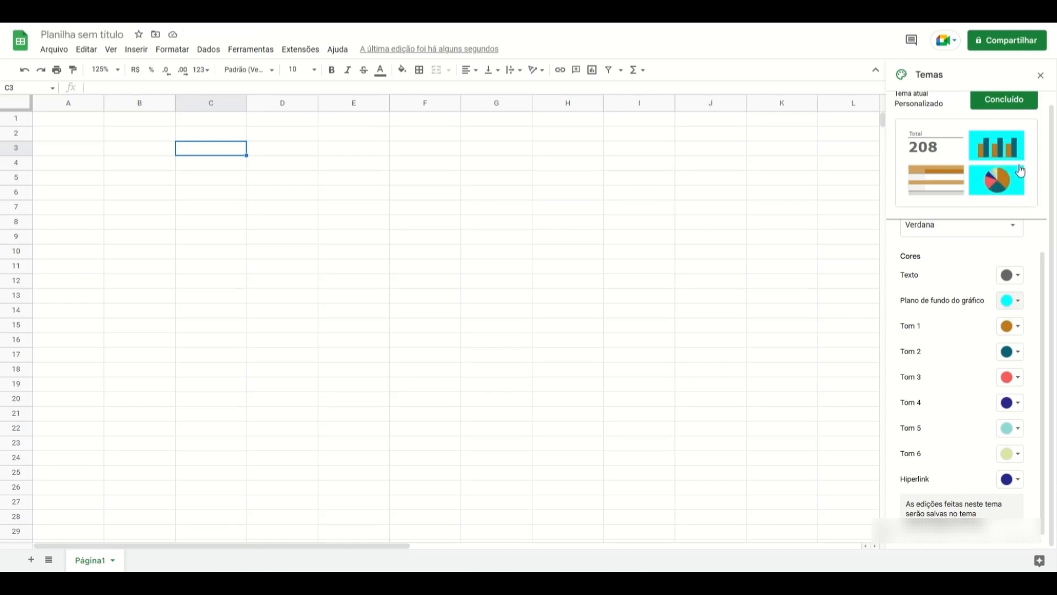
pyautogui.click(1010, 300)
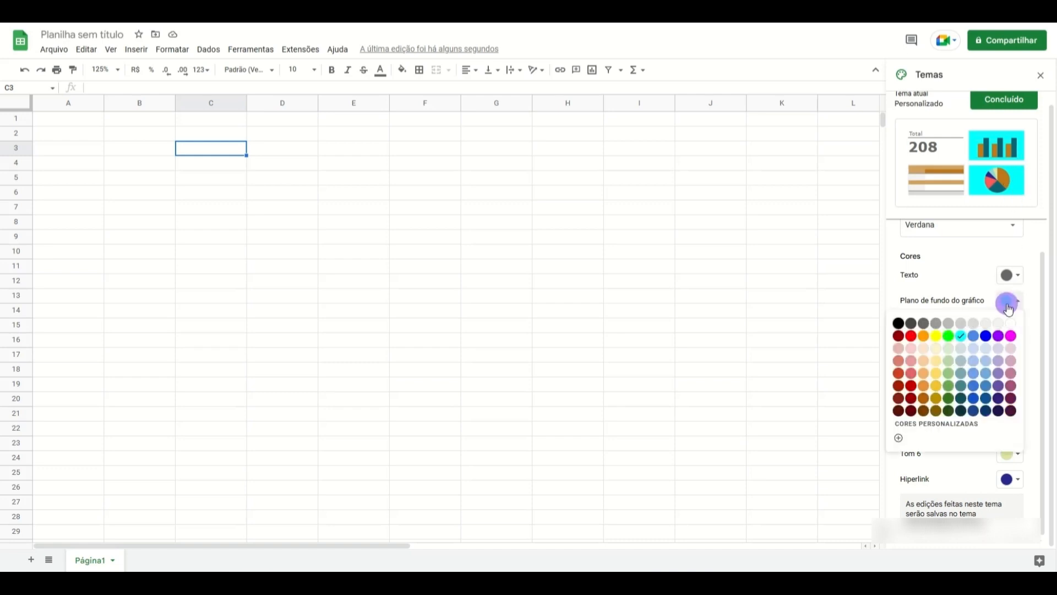
pyautogui.click(948, 323)
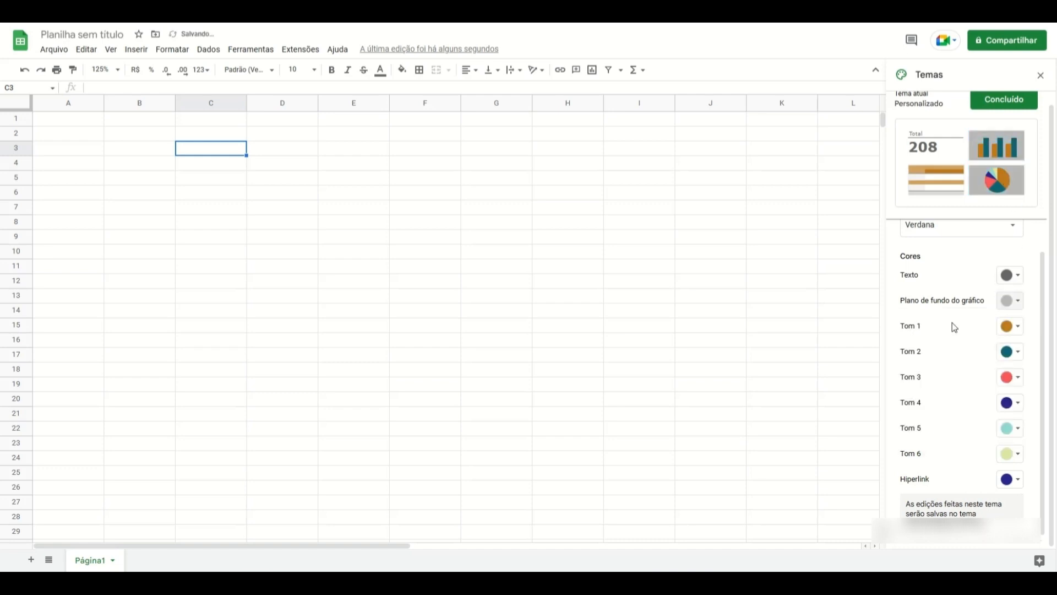
pyautogui.click(1017, 300)
pyautogui.click(961, 323)
pyautogui.click(1016, 300)
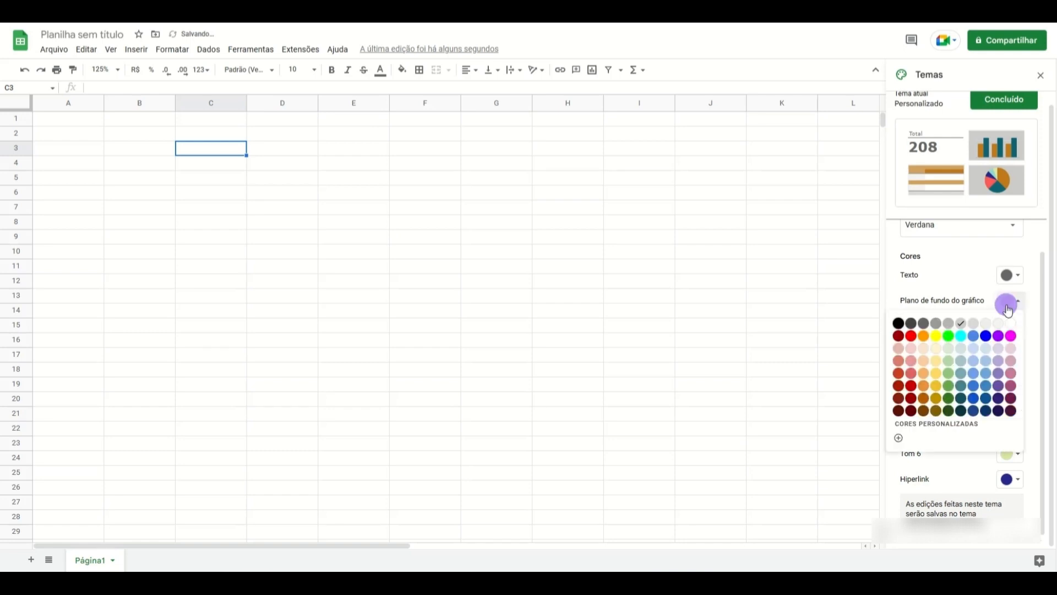
pyautogui.click(1012, 323)
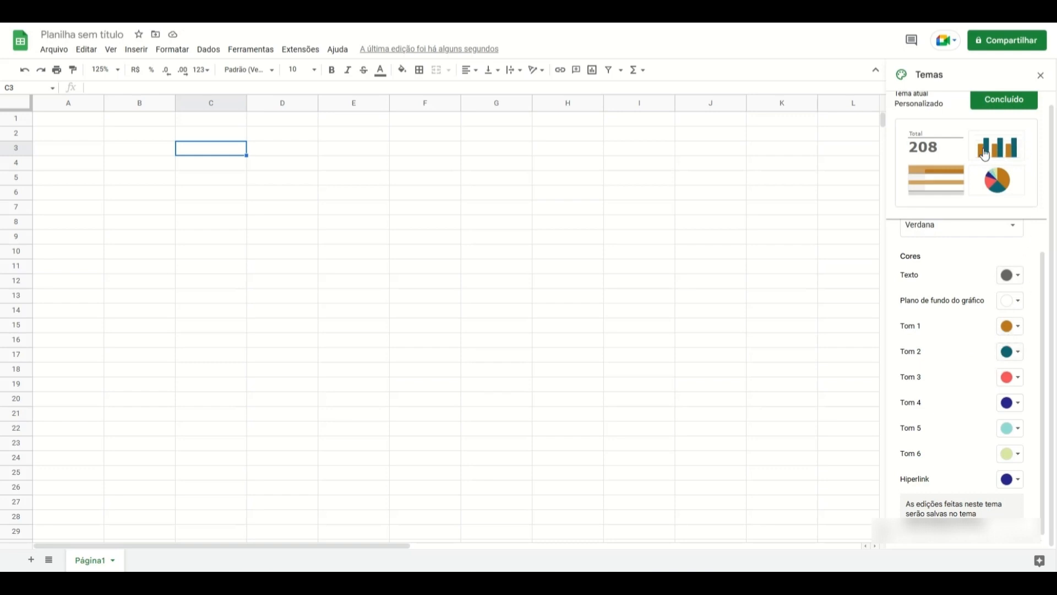
# Step: Try dark gray as the theme's Tom 1 color, and set it to orange instead
pyautogui.click(1012, 327)
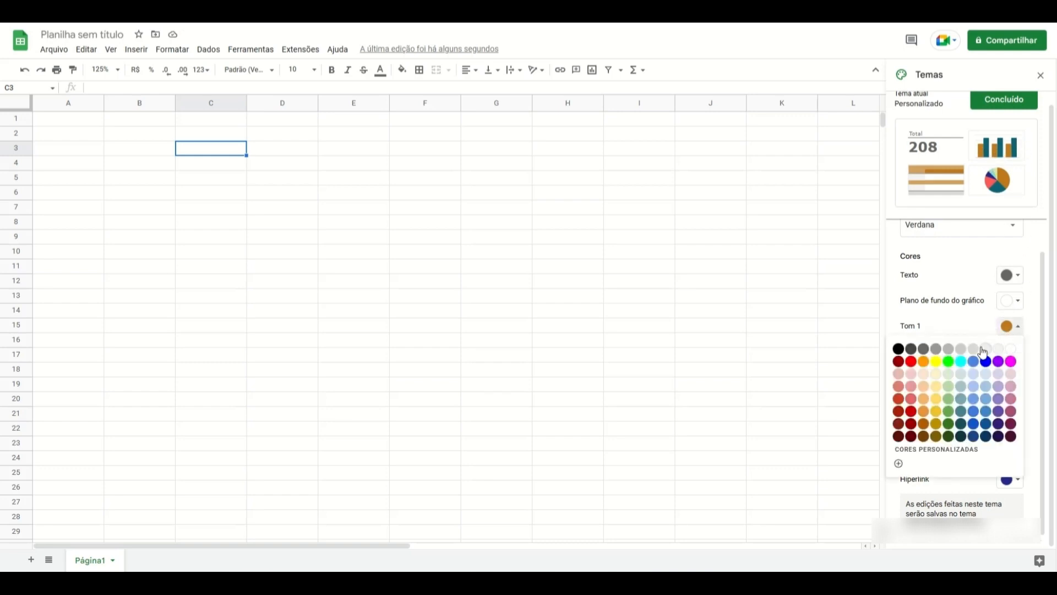
pyautogui.click(932, 351)
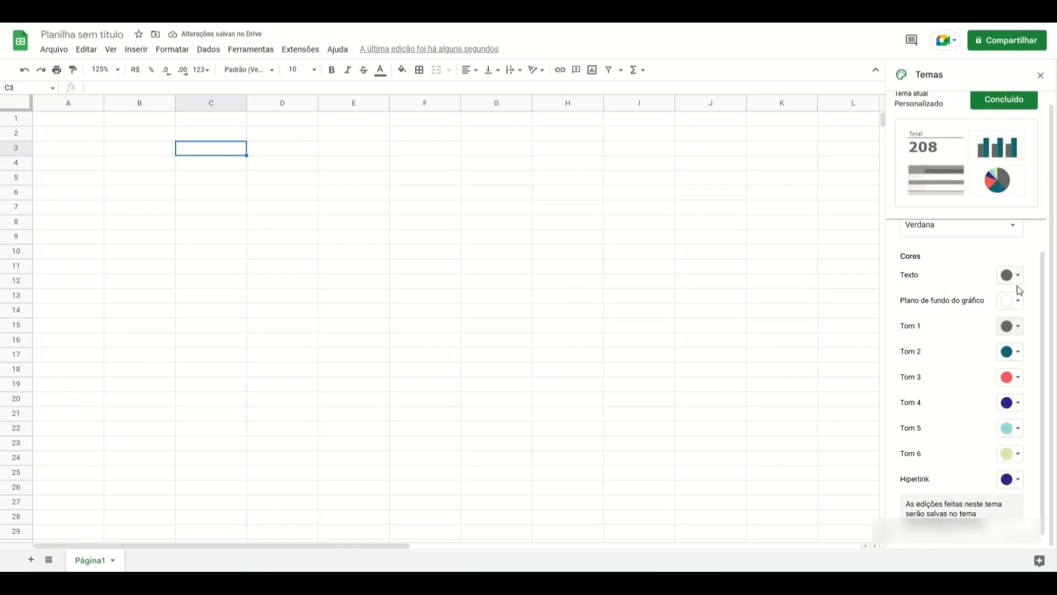
pyautogui.click(1005, 332)
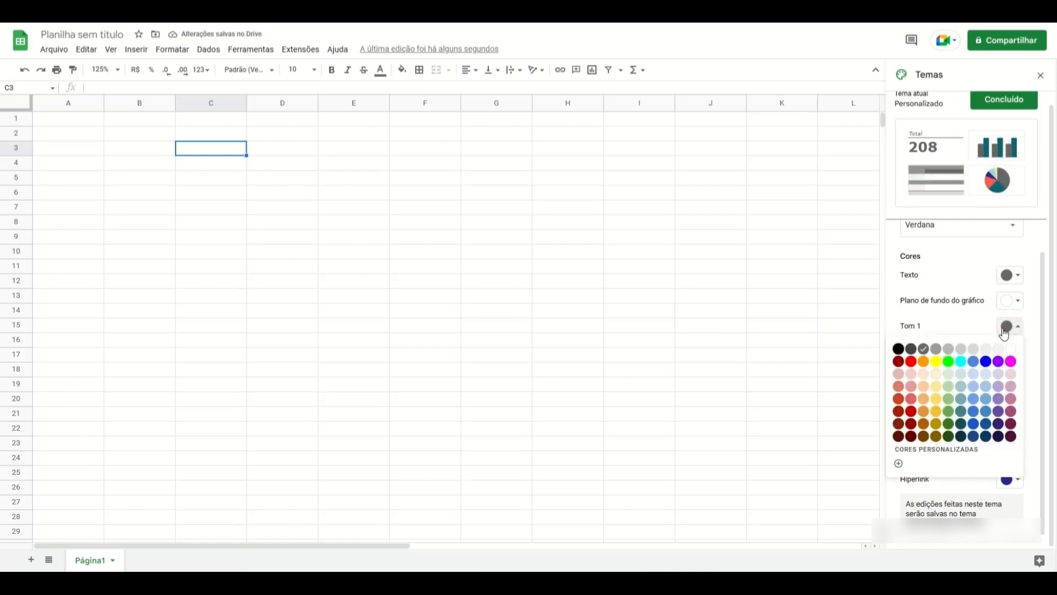
pyautogui.click(924, 362)
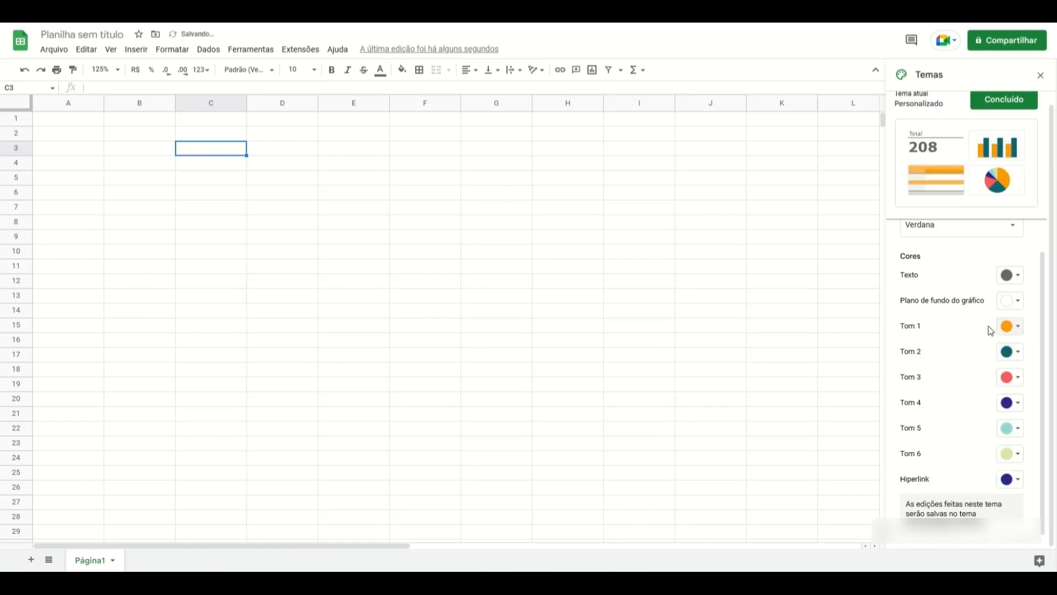
# Step: Examine the theme's remaining color settings down to Hiperlink and close the theme customization
pyautogui.scroll(1, 978, 333)
pyautogui.scroll(-1, 976, 329)
pyautogui.click(1009, 480)
pyautogui.click(1009, 482)
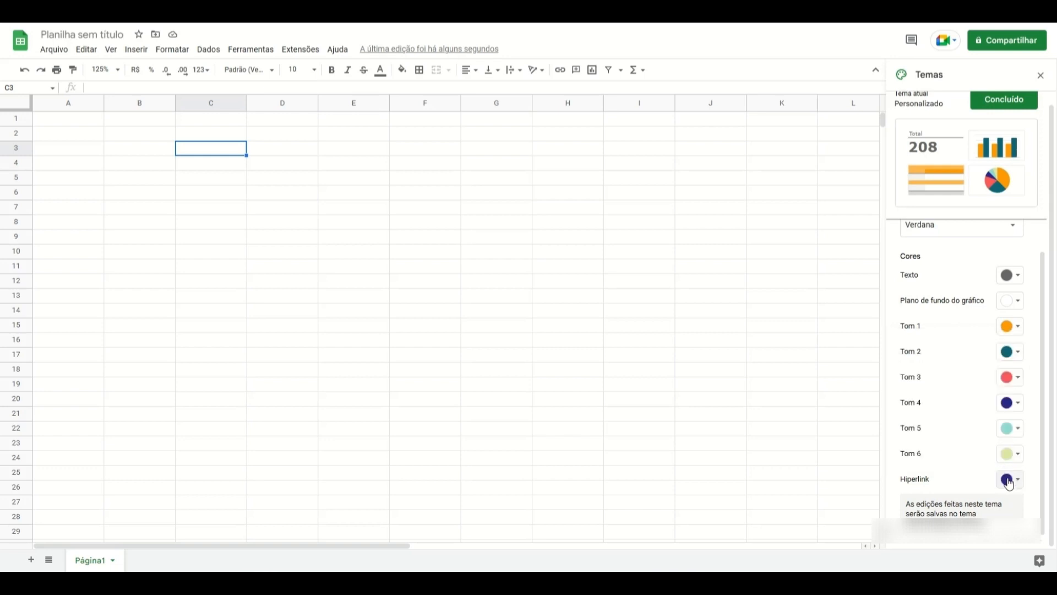
pyautogui.click(1039, 77)
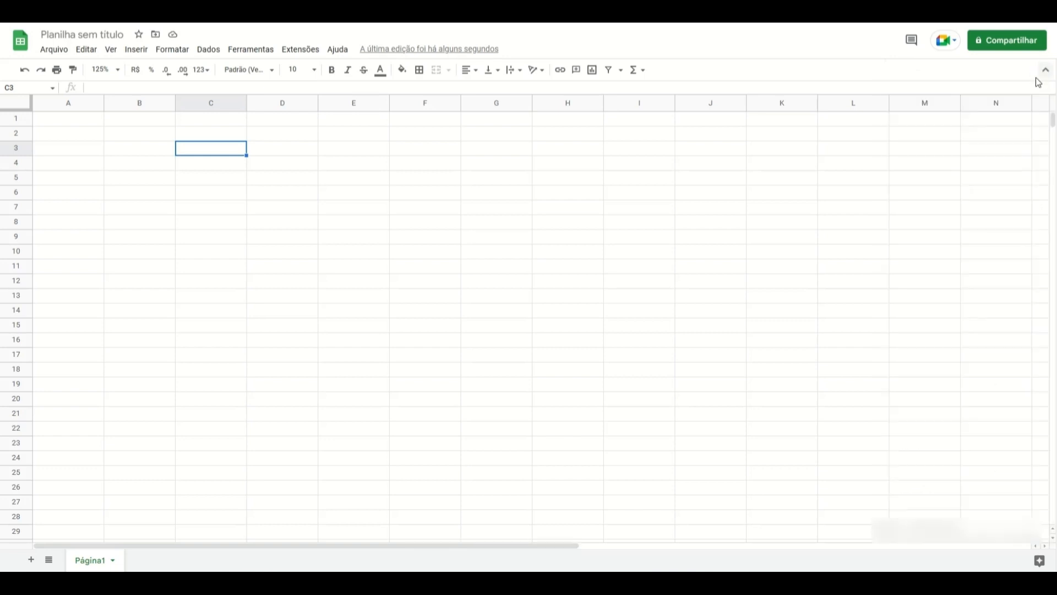
pyautogui.click(172, 51)
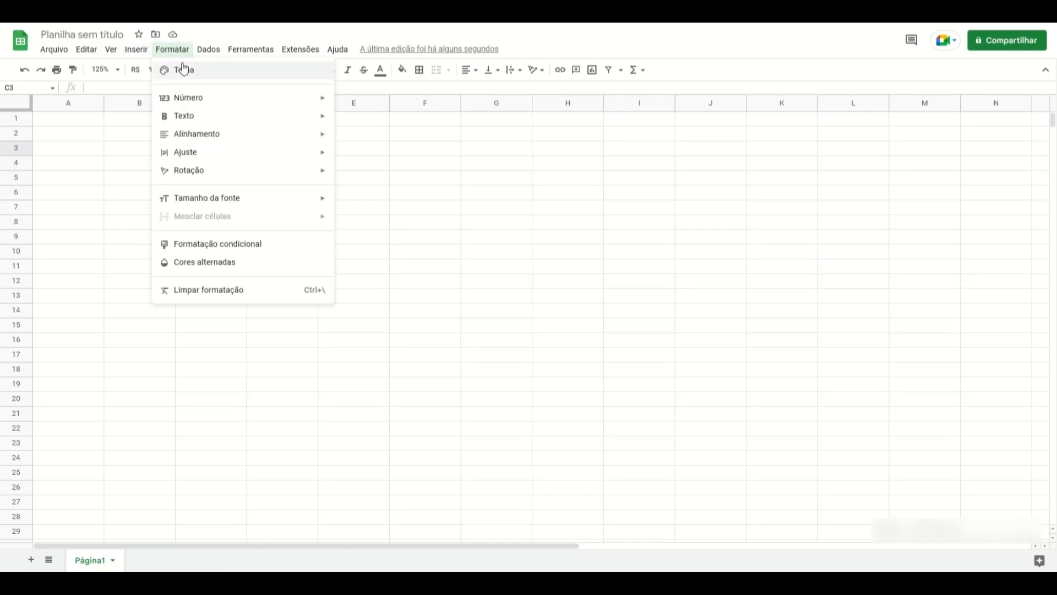
pyautogui.moveTo(181, 103)
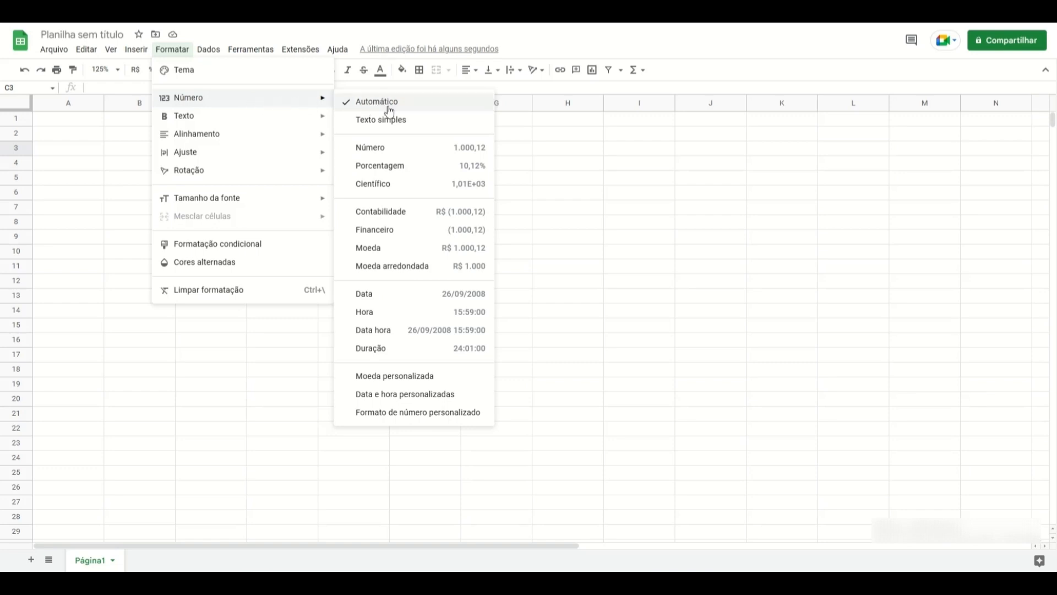
pyautogui.click(396, 124)
pyautogui.click(172, 49)
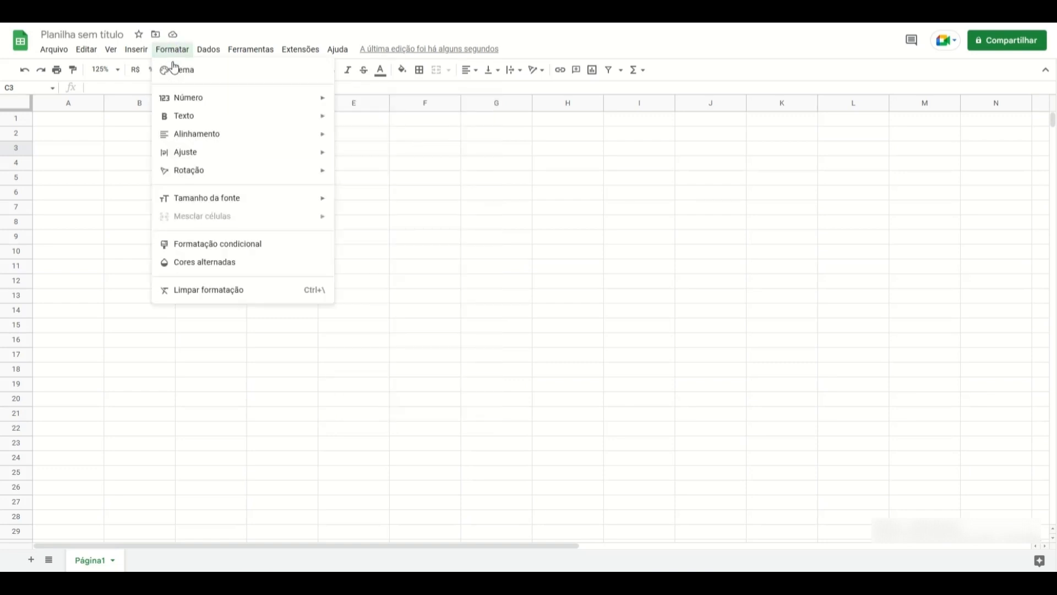
pyautogui.moveTo(193, 98)
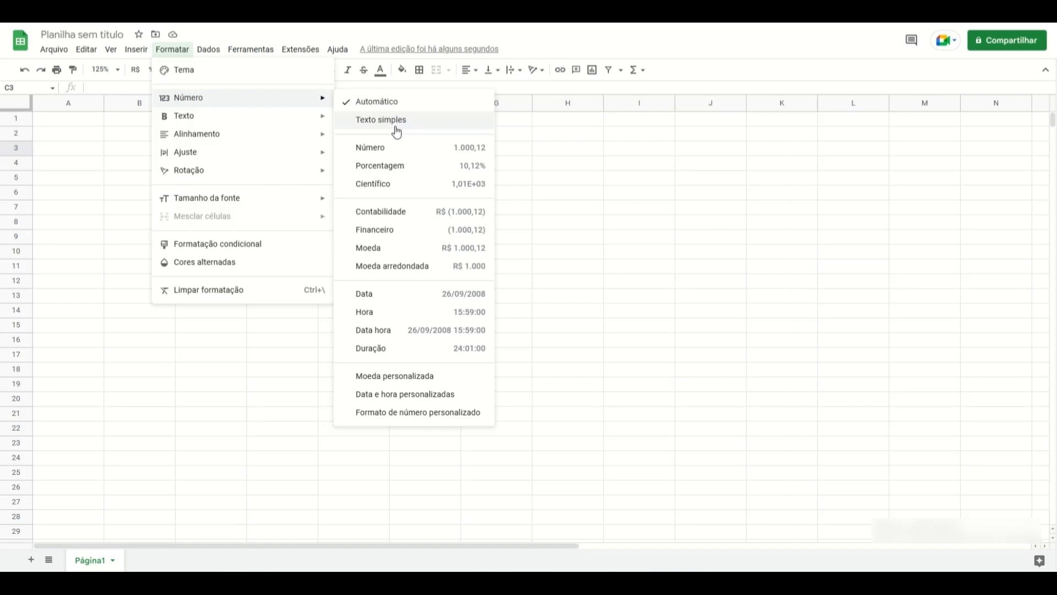
# Step: Enter 21231 in cell F7 and format it as plain text (Texto simples)
pyautogui.click(435, 205)
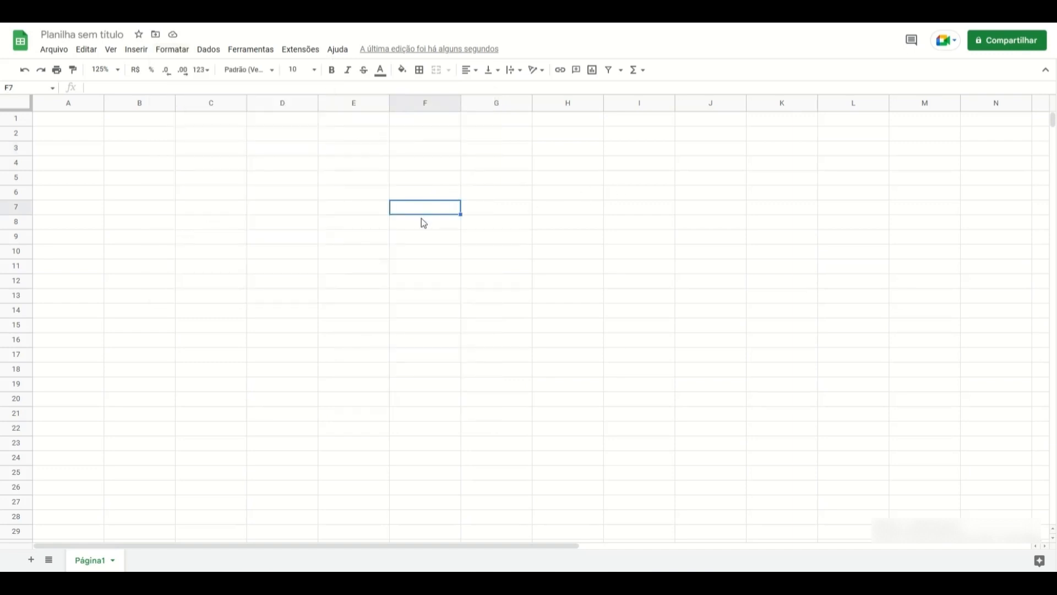
pyautogui.write('21231')
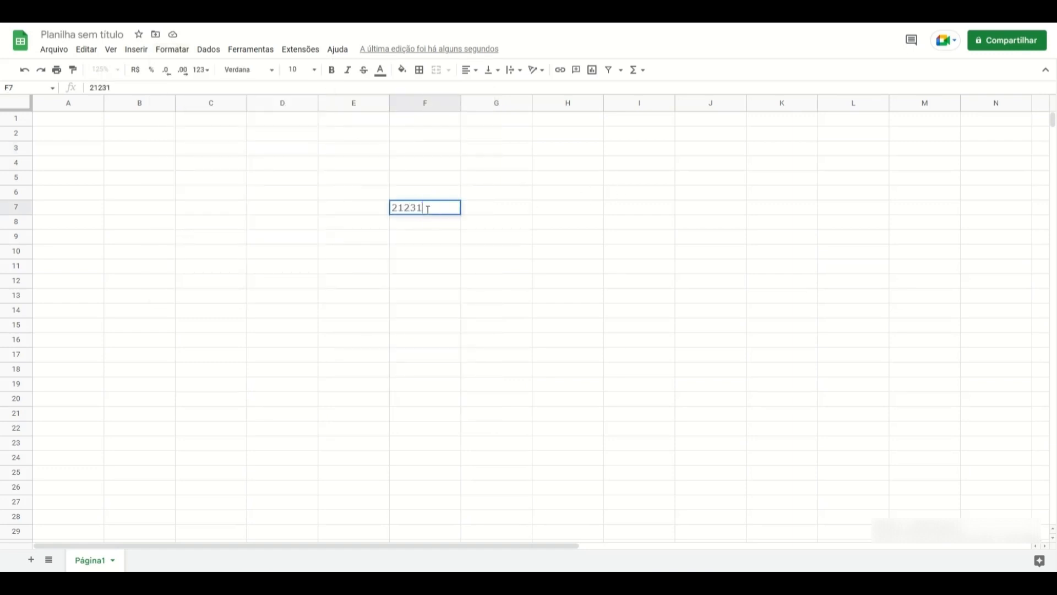
pyautogui.press('Return')
pyautogui.click(421, 209)
pyautogui.click(172, 49)
pyautogui.moveTo(186, 100)
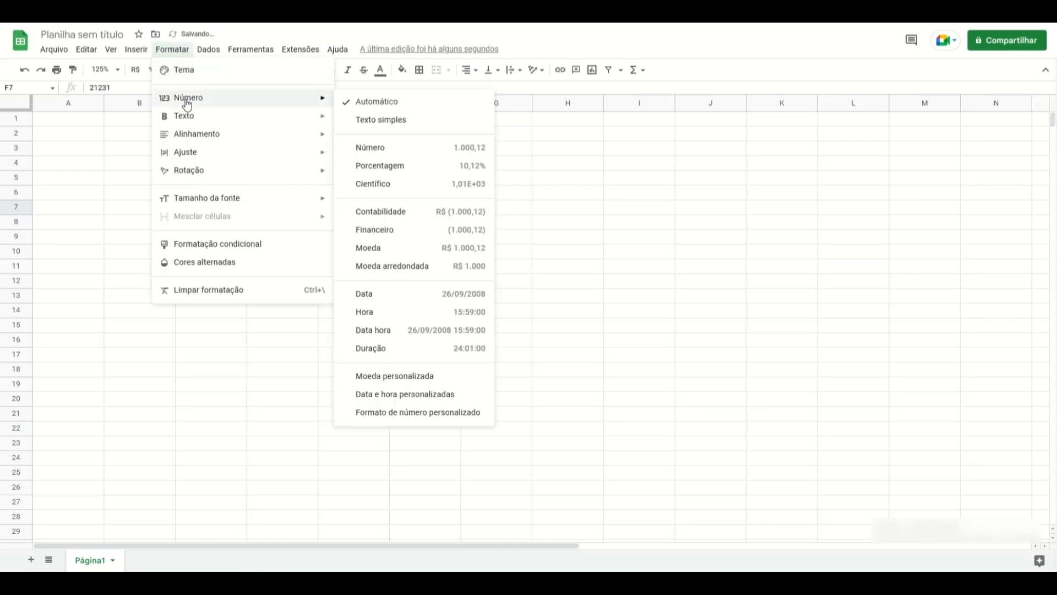
pyautogui.click(394, 122)
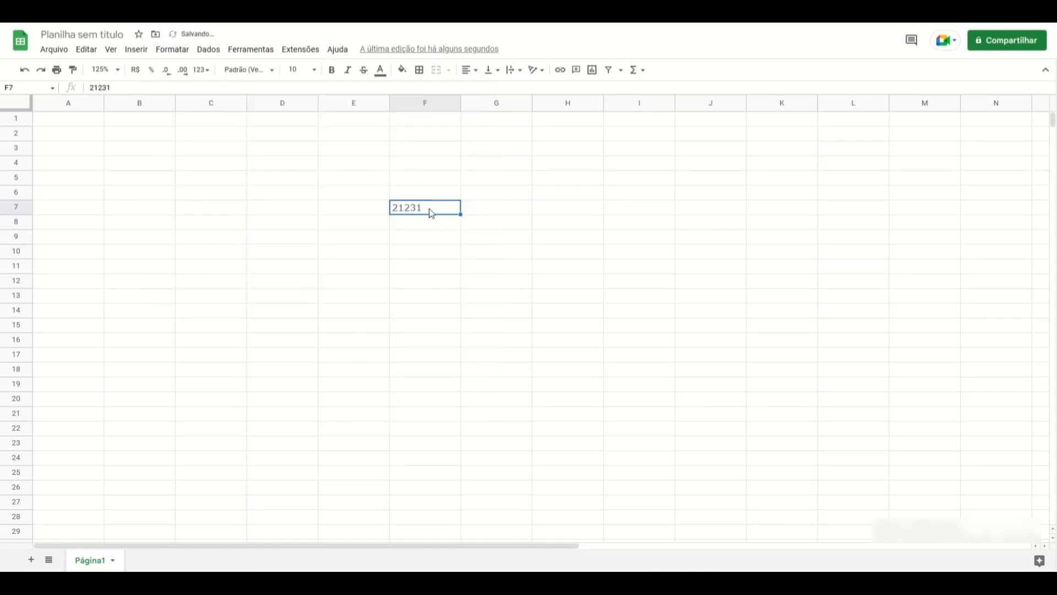
# Step: Look through the number formats for cell F7 and format it as currency (Moeda)
pyautogui.click(175, 50)
pyautogui.moveTo(214, 107)
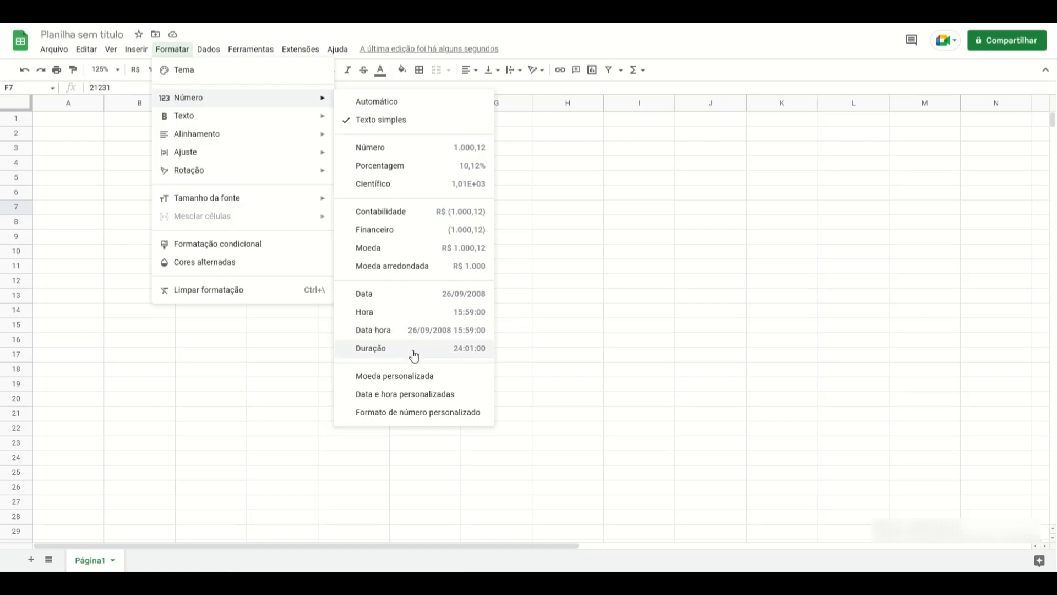
pyautogui.click(538, 297)
pyautogui.click(404, 196)
pyautogui.click(418, 209)
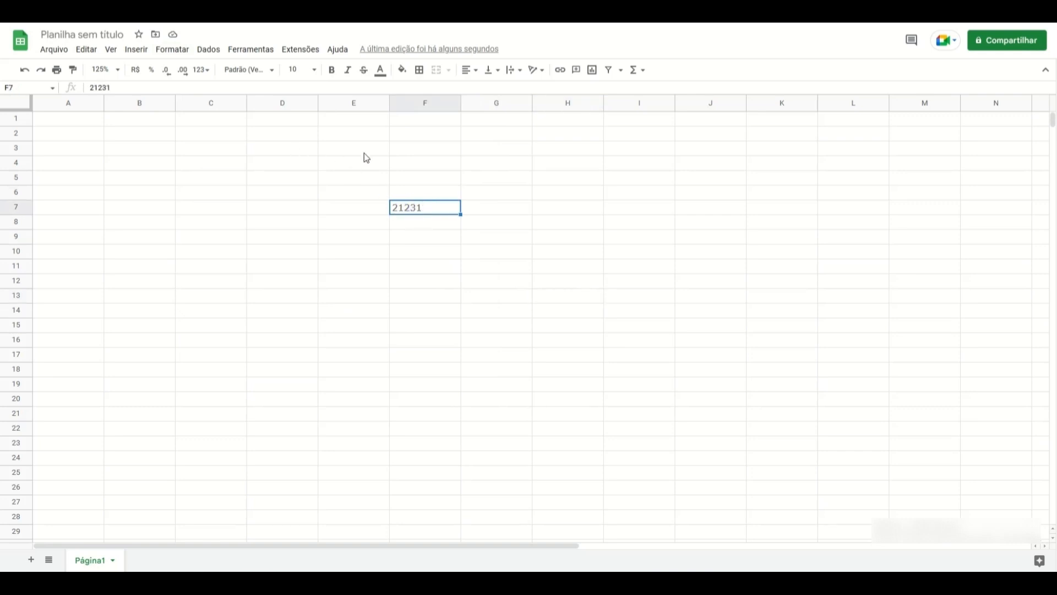
pyautogui.click(173, 50)
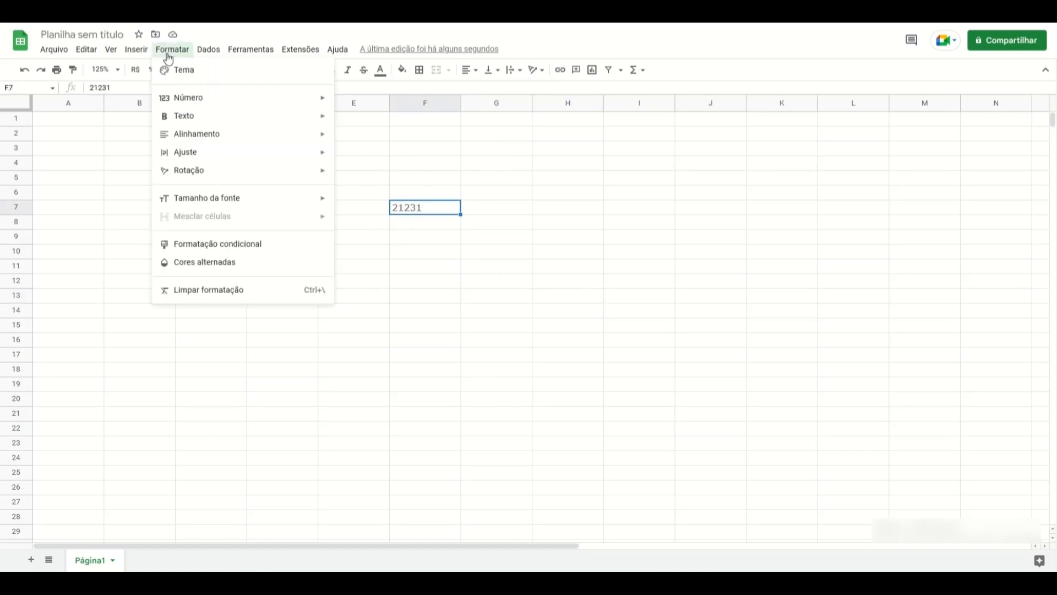
pyautogui.moveTo(258, 102)
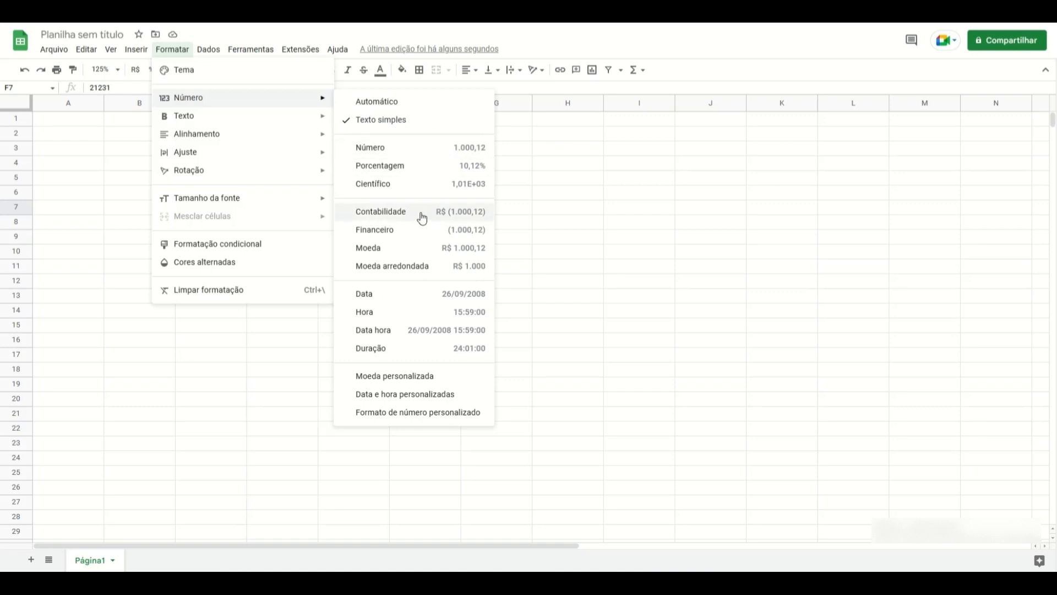
pyautogui.click(413, 249)
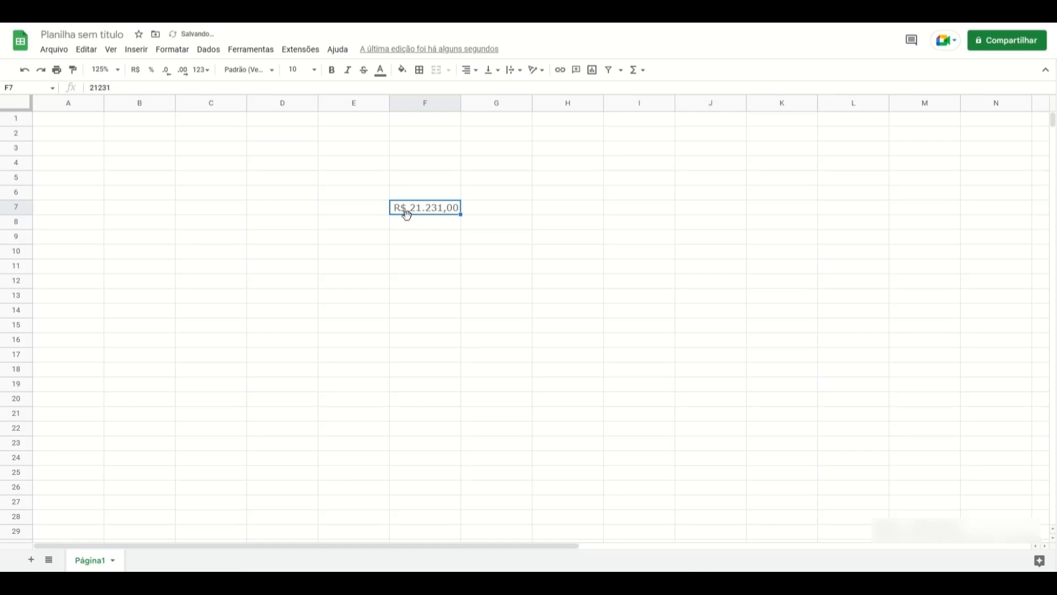
pyautogui.click(416, 221)
pyautogui.click(412, 203)
pyautogui.click(421, 227)
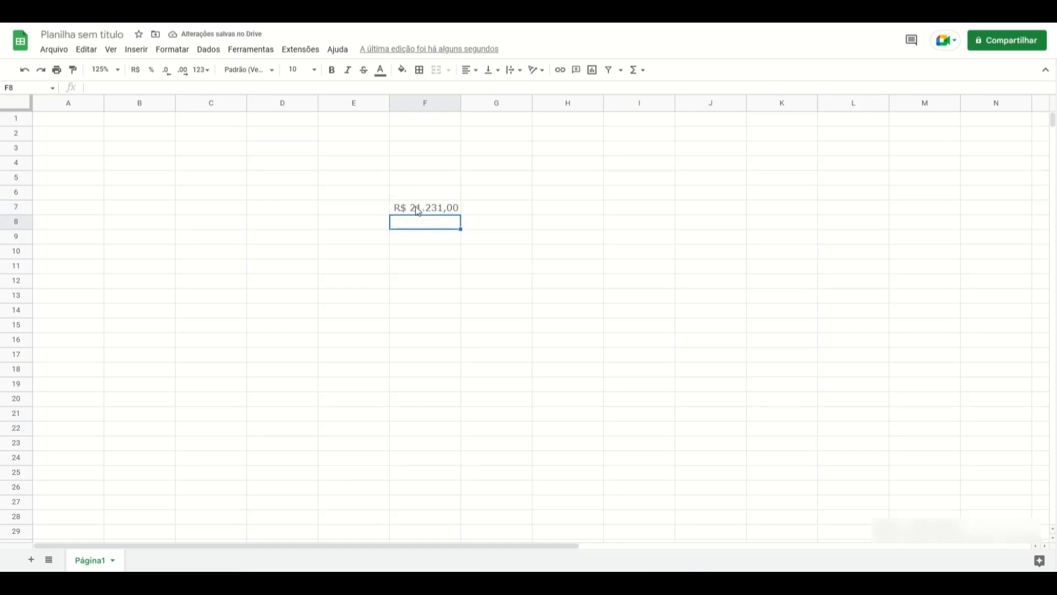
pyautogui.click(418, 212)
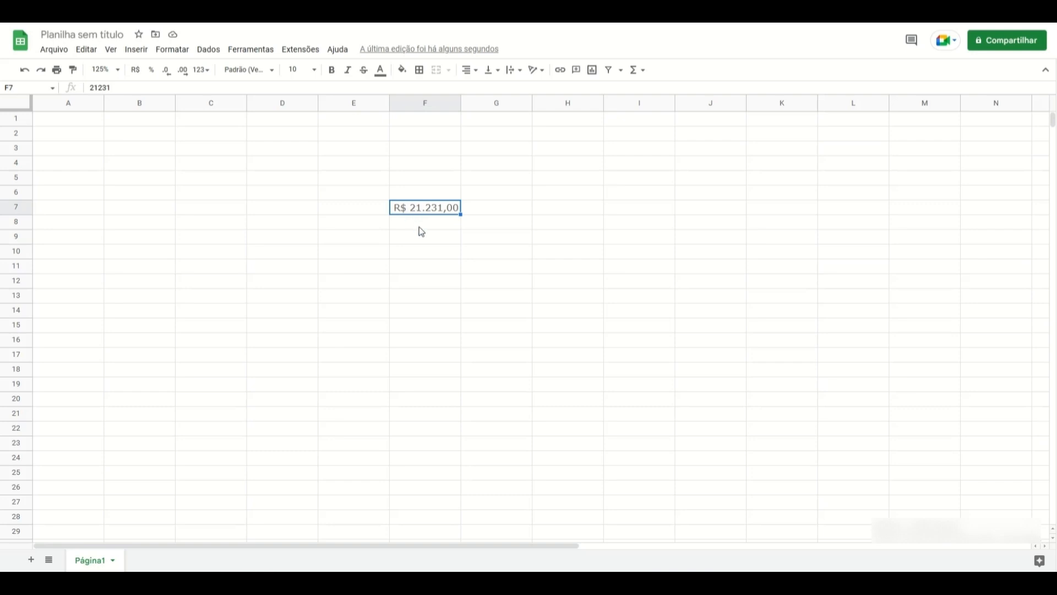
pyautogui.click(419, 227)
pyautogui.moveTo(503, 164); pyautogui.dragTo(513, 253)
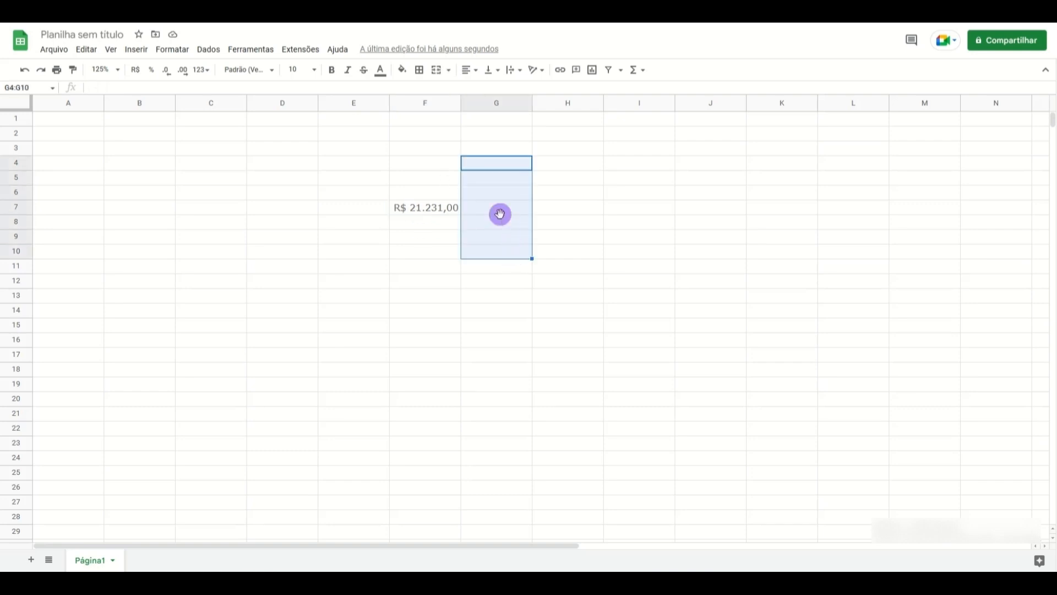
pyautogui.click(500, 212)
pyautogui.click(491, 191)
pyautogui.click(497, 173)
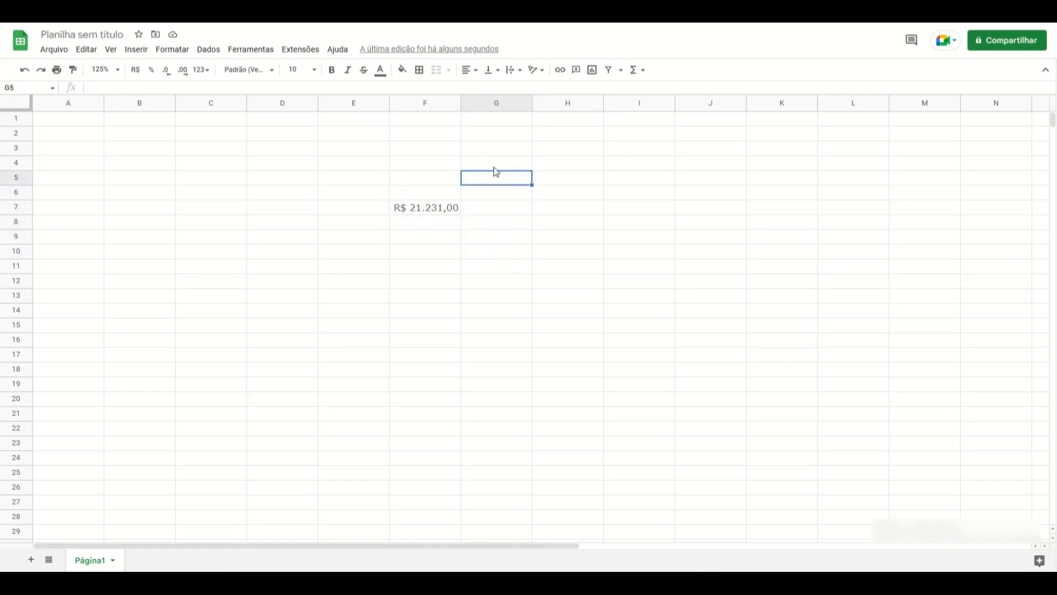
# Step: Clear the value in cell F7 and enter "Apartamento" in cell C7
pyautogui.click(413, 209)
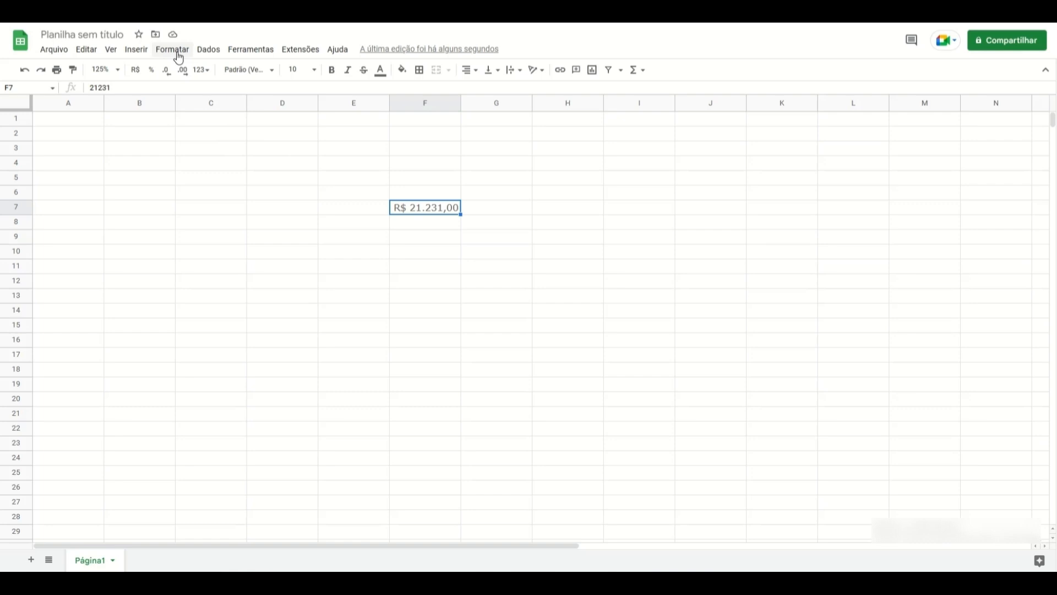
pyautogui.press('Delete')
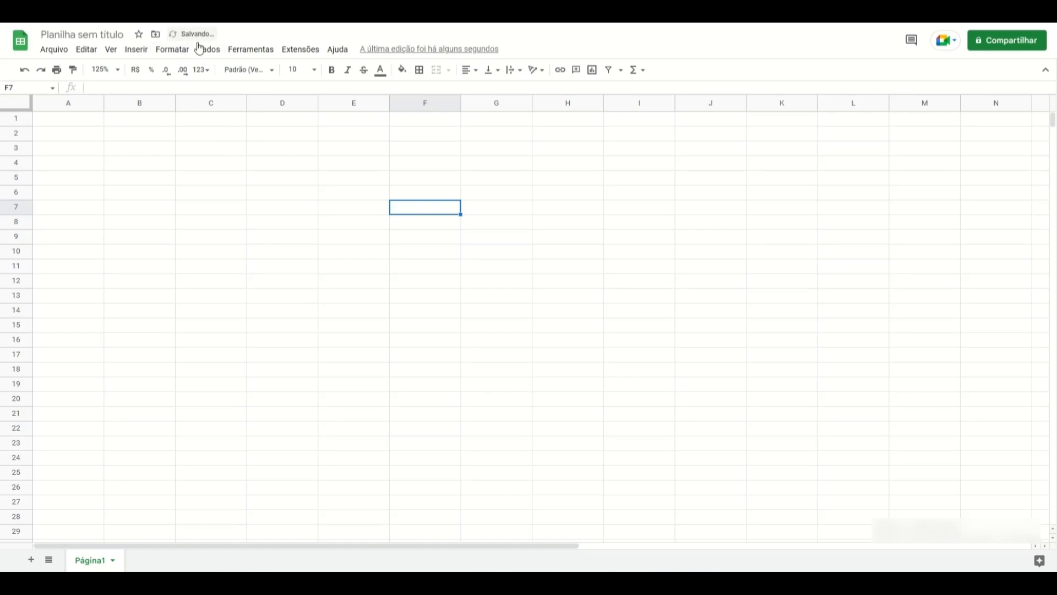
pyautogui.click(166, 55)
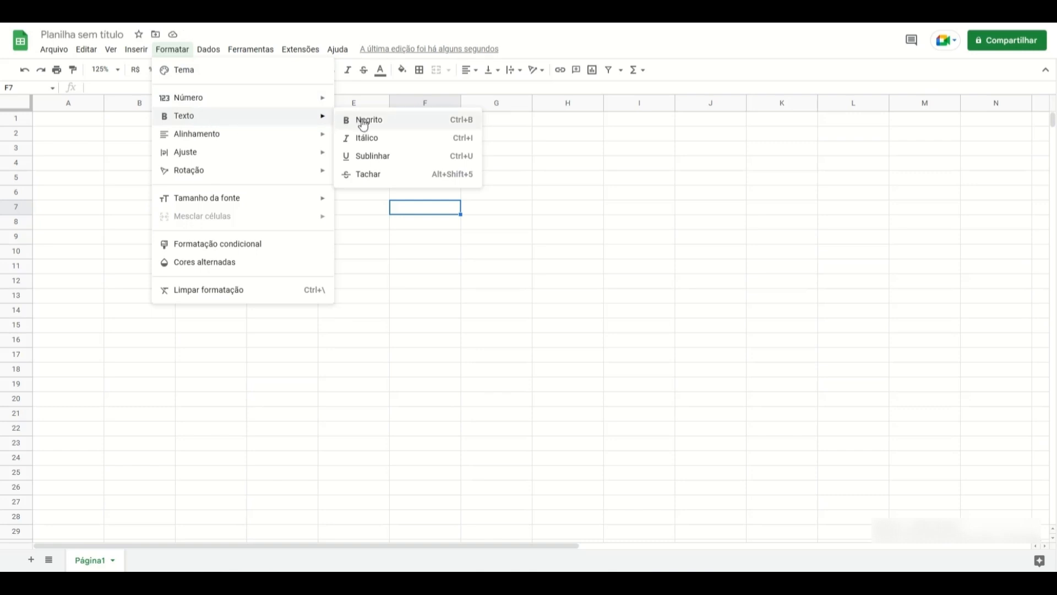
pyautogui.click(371, 175)
pyautogui.click(233, 213)
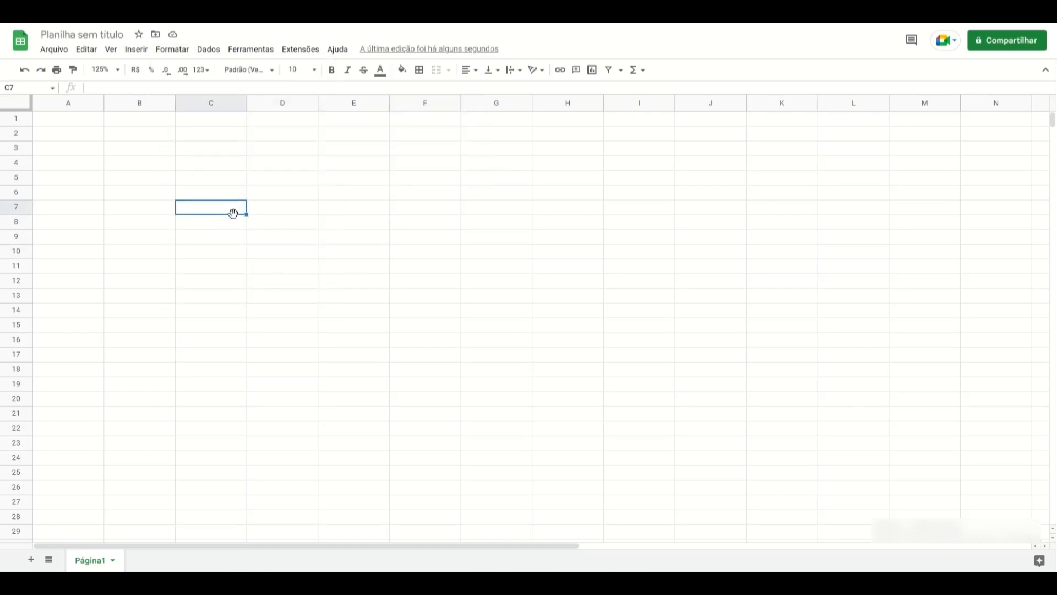
pyautogui.write('Apartamento')
pyautogui.press('Return')
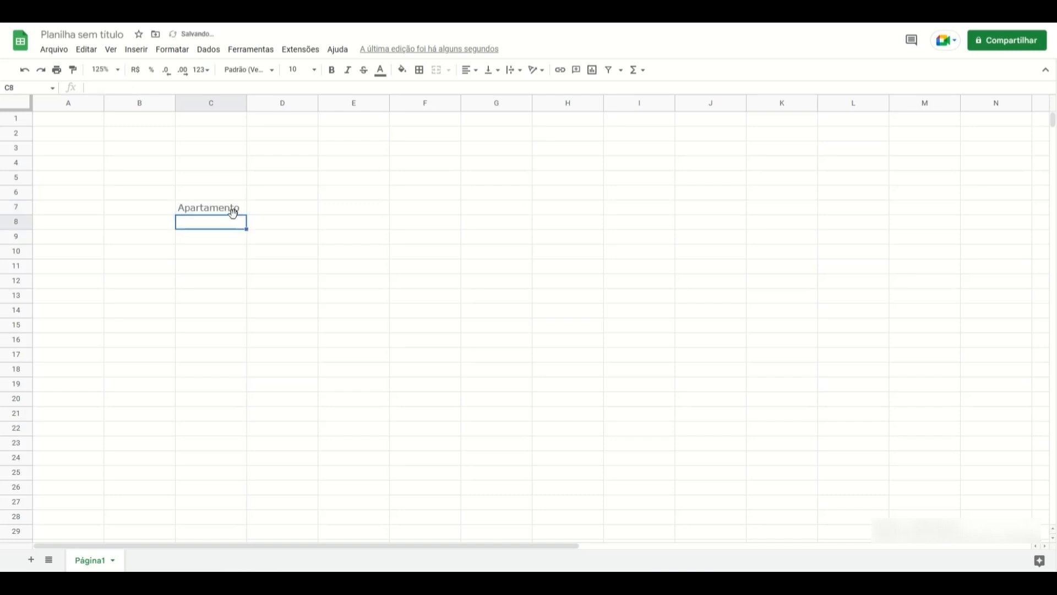
# Step: Make the text "Apartamento" in cell C7 bold (Negrito)
pyautogui.click(228, 209)
pyautogui.click(170, 50)
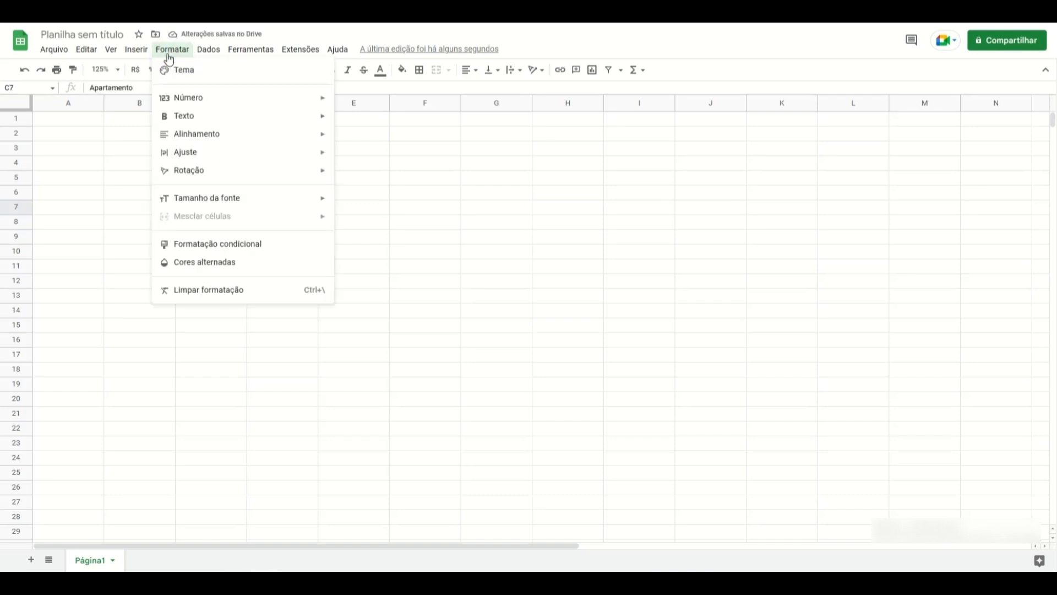
pyautogui.click(358, 119)
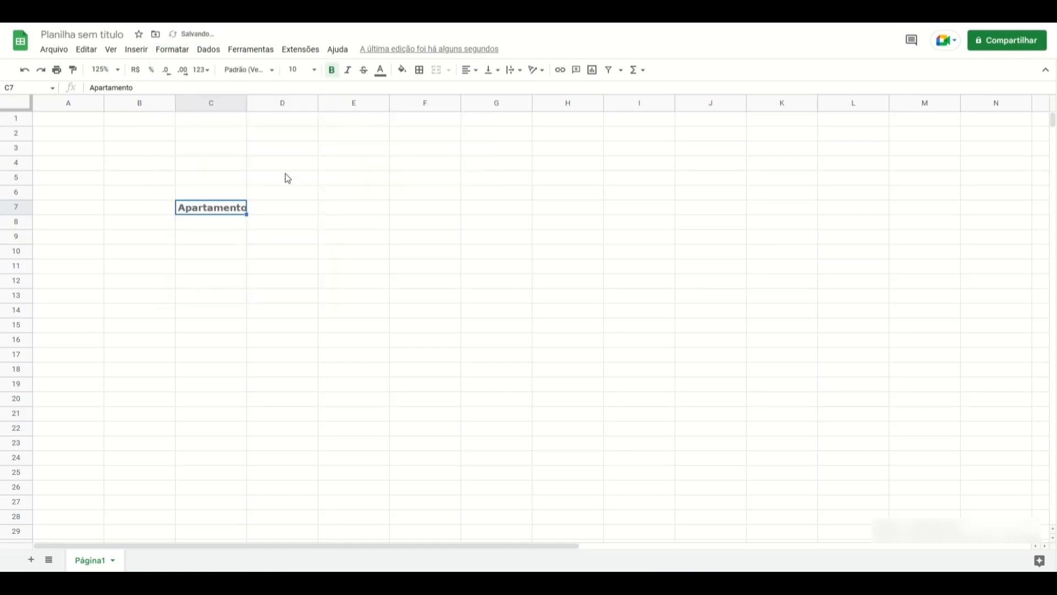
# Step: Auto-fit the width of column C to the bold text in C7
pyautogui.click(213, 220)
pyautogui.click(210, 206)
pyautogui.doubleClick(246, 103)
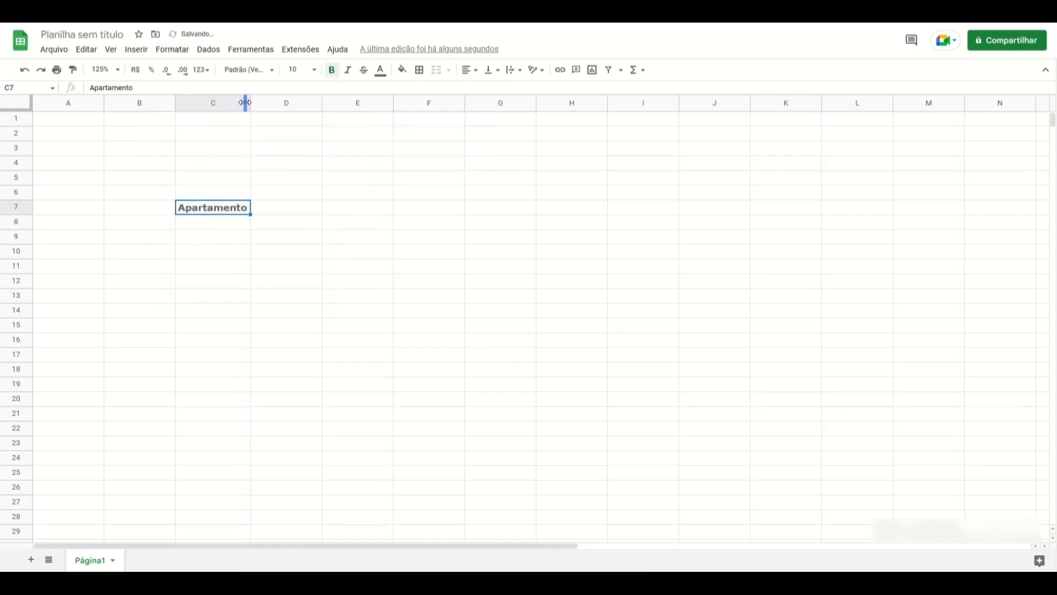
pyautogui.click(246, 103)
pyautogui.click(257, 148)
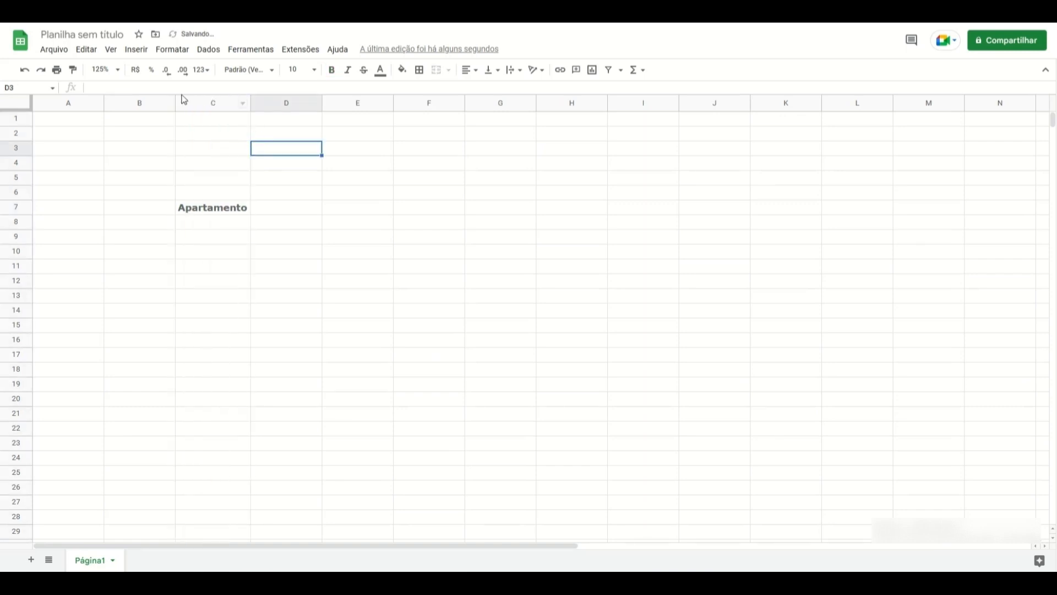
# Step: Apply italics (Itálico) to the text in cell C7
pyautogui.click(191, 208)
pyautogui.click(175, 49)
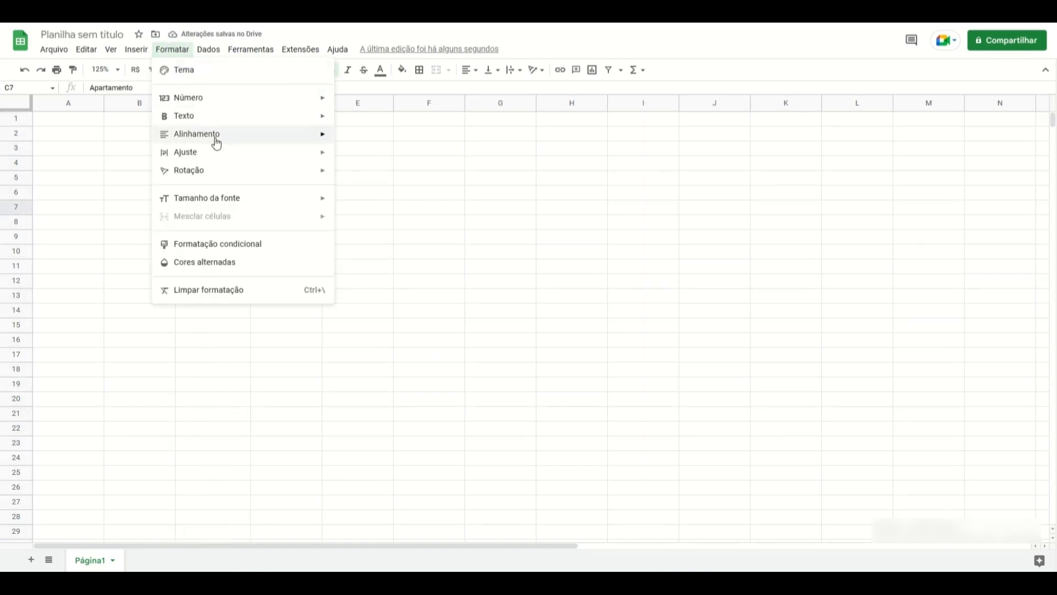
pyautogui.moveTo(228, 120)
pyautogui.click(360, 139)
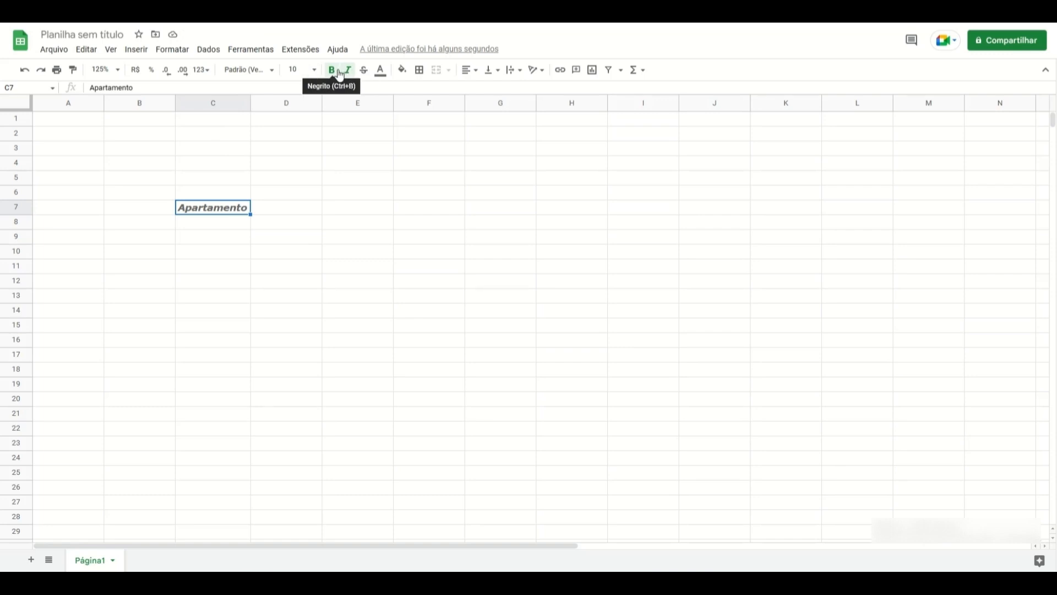
# Step: Apply strikethrough (Tachar) to the text "Apartamento" in cell C7
pyautogui.click(179, 53)
pyautogui.moveTo(196, 120)
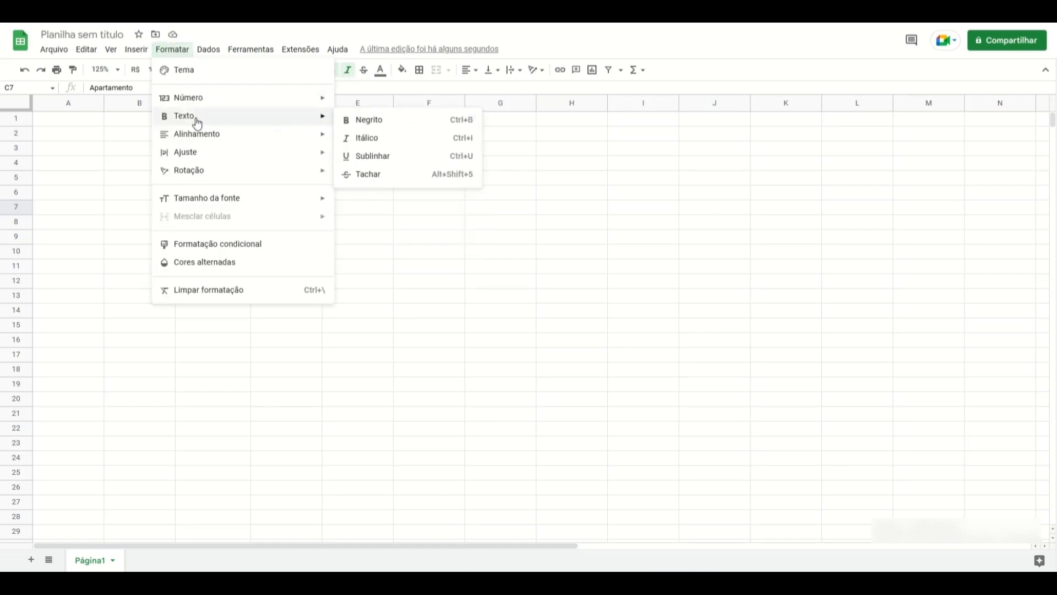
pyautogui.click(358, 117)
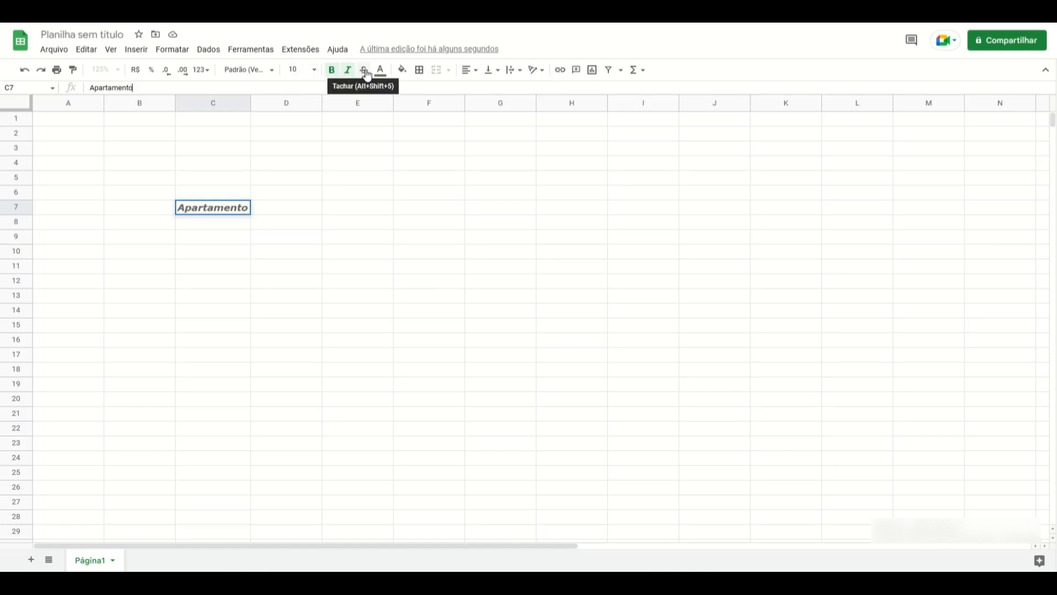
pyautogui.click(365, 71)
pyautogui.click(183, 239)
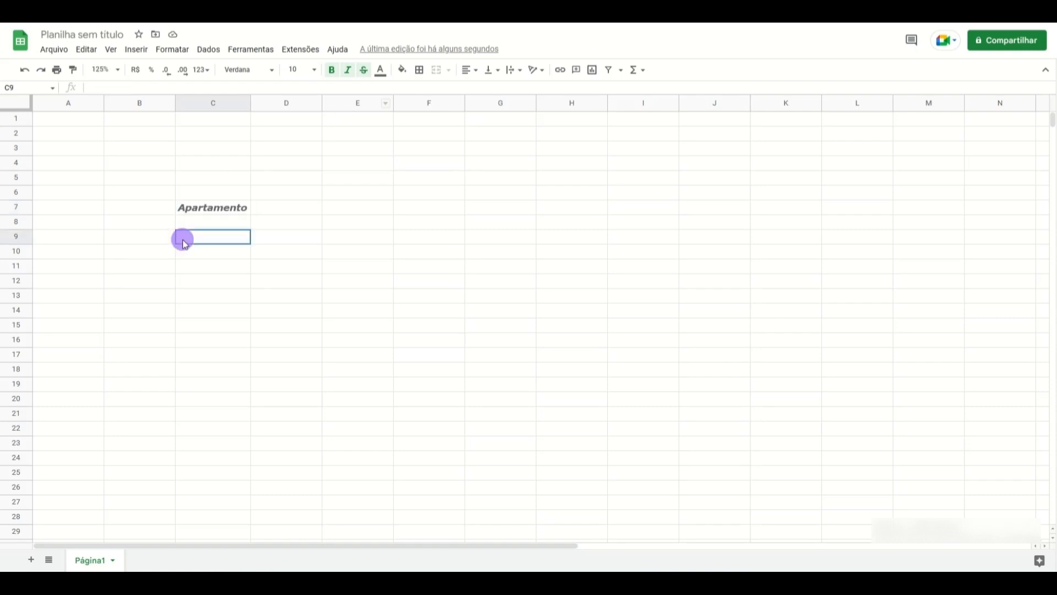
pyautogui.click(212, 207)
pyautogui.click(364, 72)
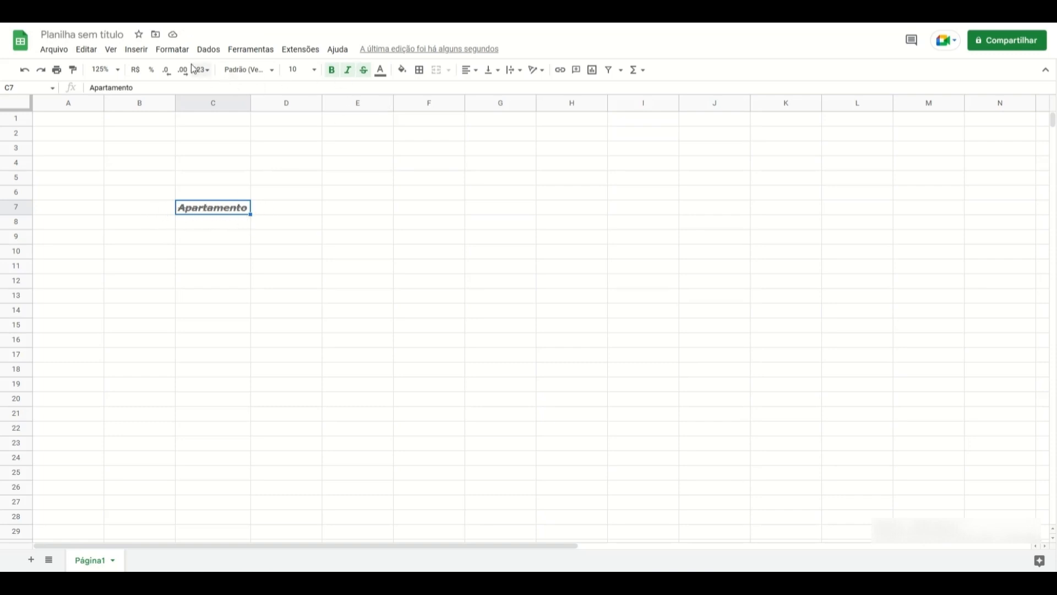
# Step: Underline (Sublinhar) the text in cell C7 and remove its strikethrough
pyautogui.click(172, 49)
pyautogui.moveTo(212, 124)
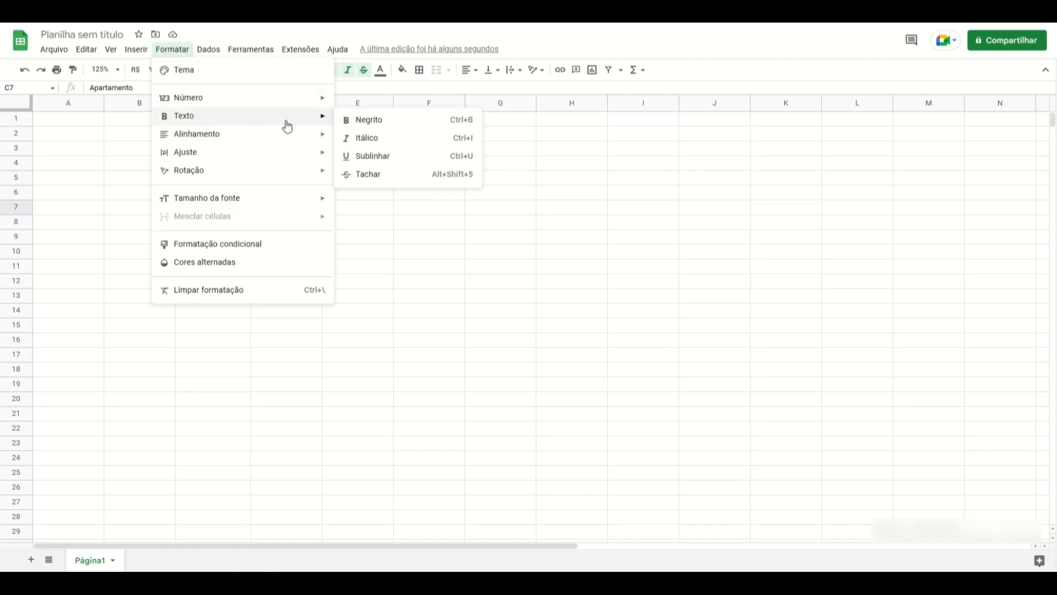
pyautogui.click(361, 159)
pyautogui.click(213, 223)
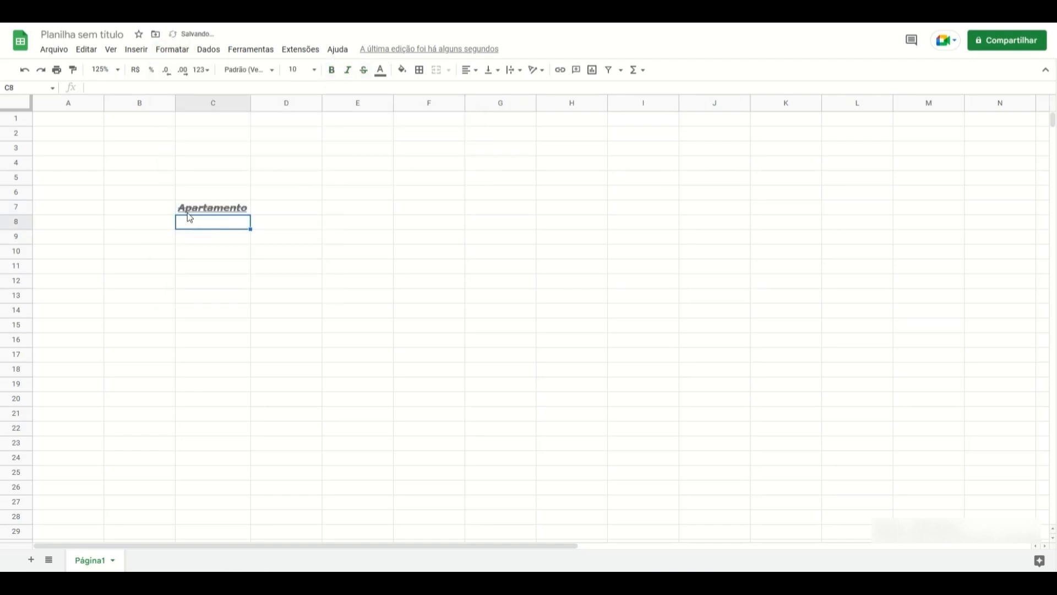
pyautogui.click(213, 209)
pyautogui.click(364, 70)
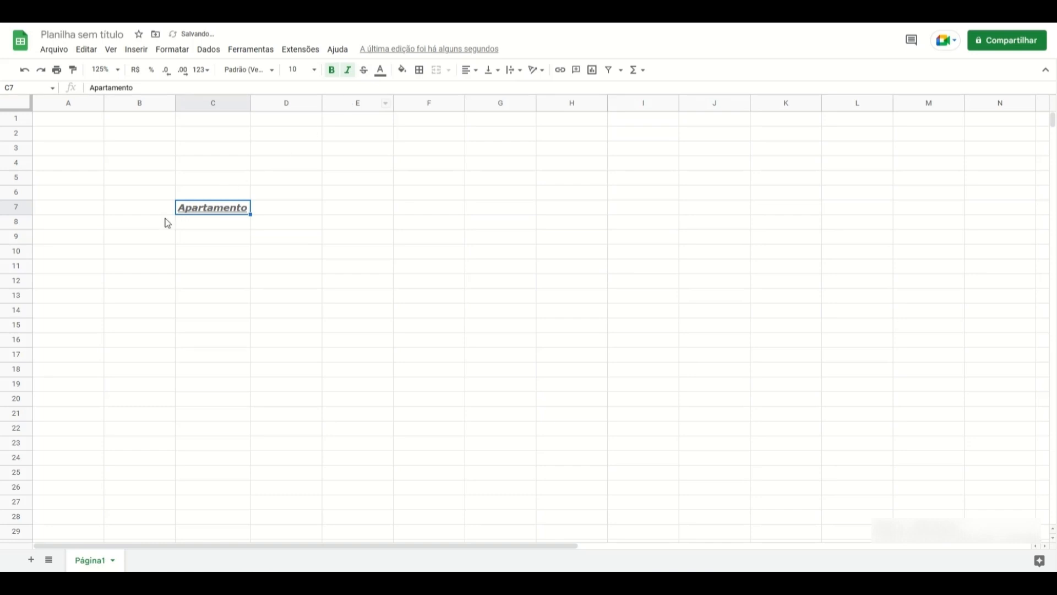
# Step: Remove the italics, bold and underline from the text "Apartamento" in cell C7
pyautogui.click(108, 70)
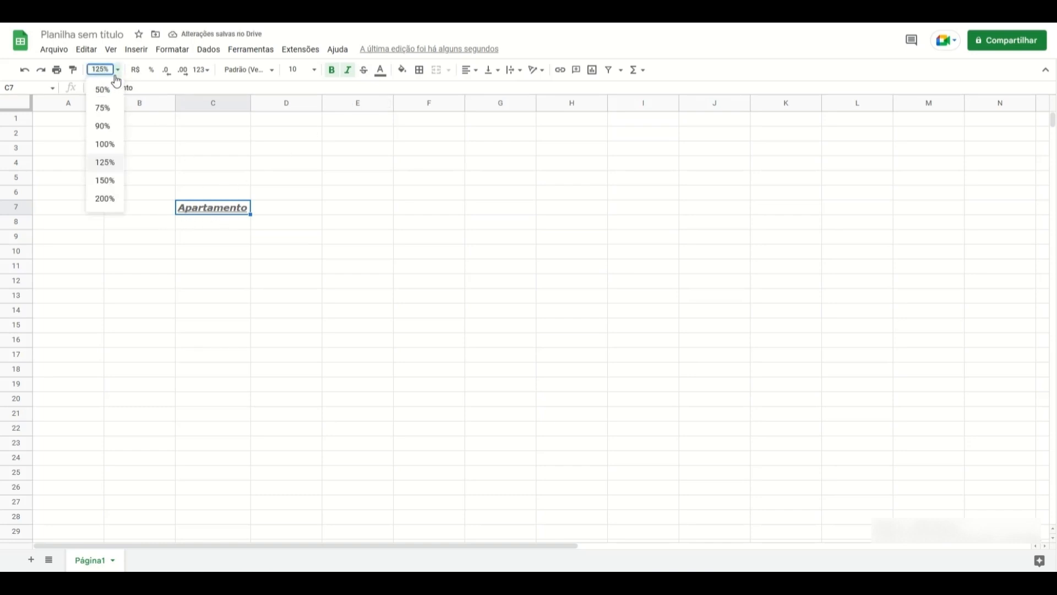
pyautogui.click(109, 179)
pyautogui.click(248, 231)
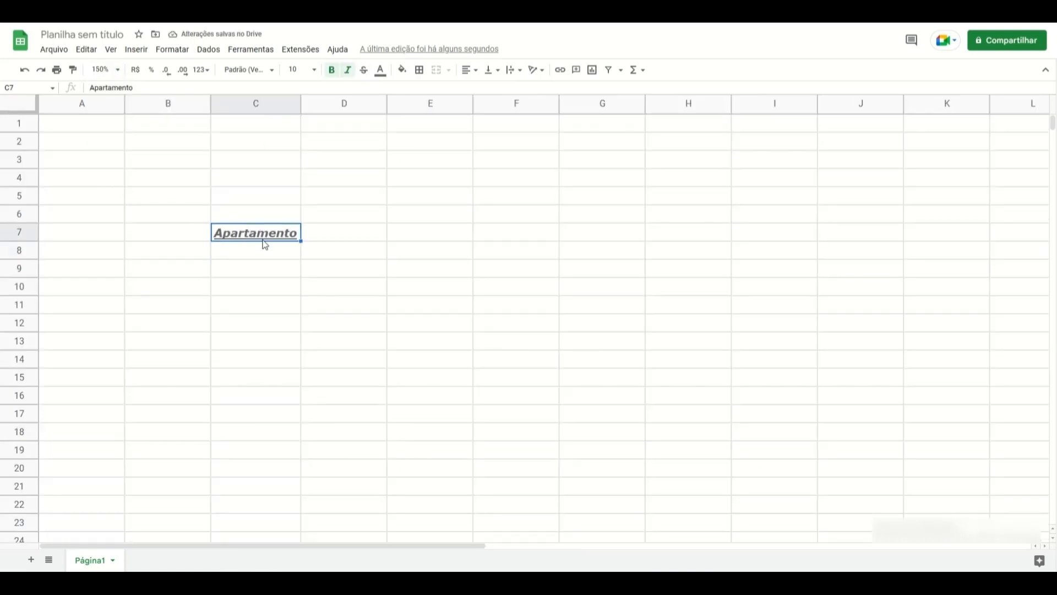
pyautogui.click(347, 70)
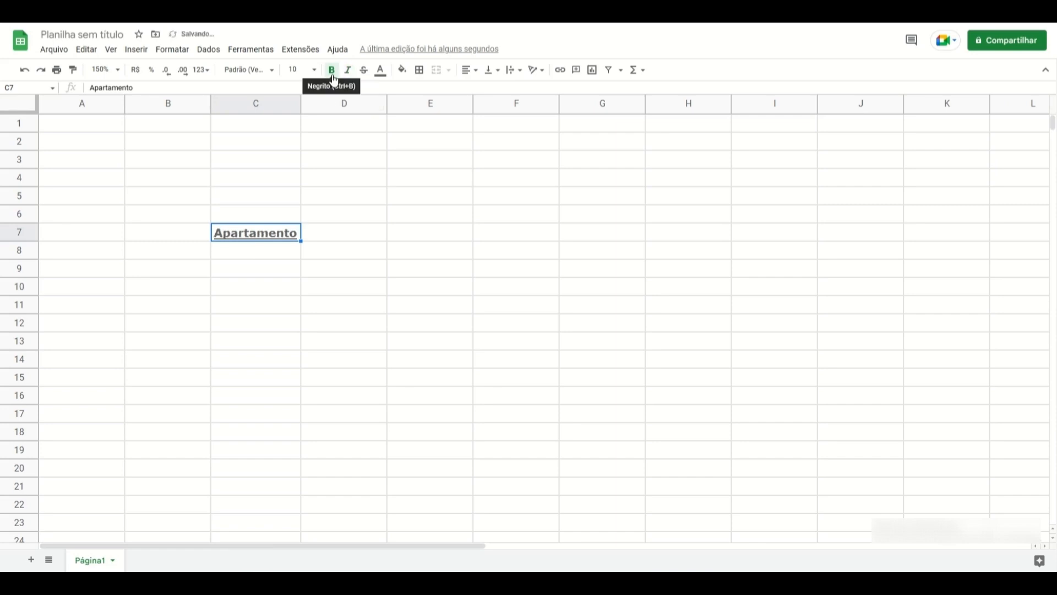
pyautogui.click(332, 70)
pyautogui.click(168, 53)
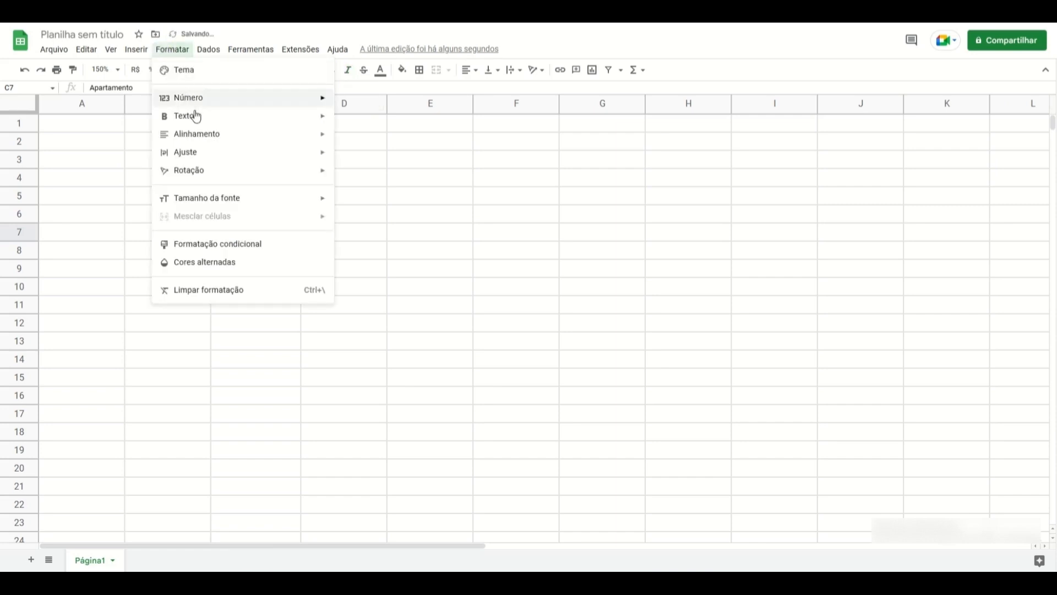
pyautogui.moveTo(196, 118)
pyautogui.click(375, 156)
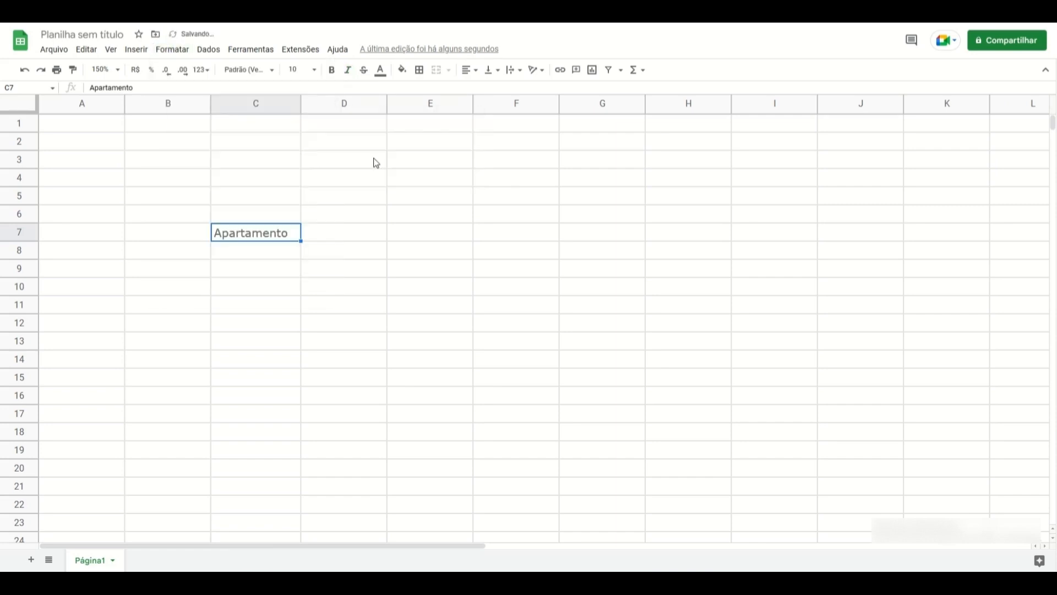
# Step: Widen column C and increase the height of row 7 so cell C7 has empty space around its text
pyautogui.click(262, 253)
pyautogui.click(263, 237)
pyautogui.click(172, 49)
pyautogui.moveTo(203, 144)
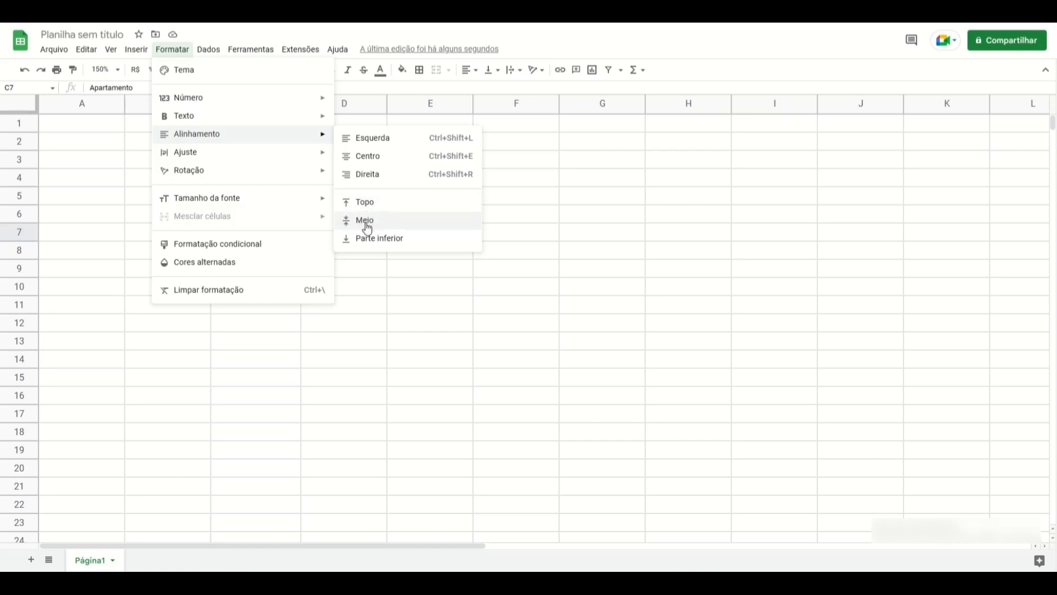
pyautogui.click(366, 265)
pyautogui.click(285, 233)
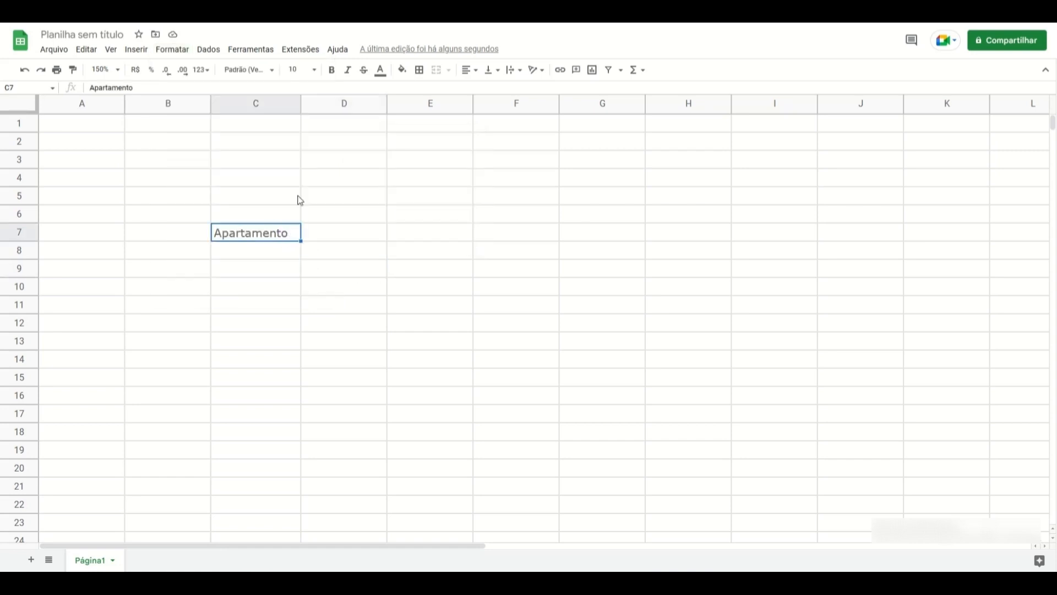
pyautogui.moveTo(301, 106); pyautogui.dragTo(361, 104)
pyautogui.moveTo(29, 240); pyautogui.dragTo(29, 282)
pyautogui.click(270, 256)
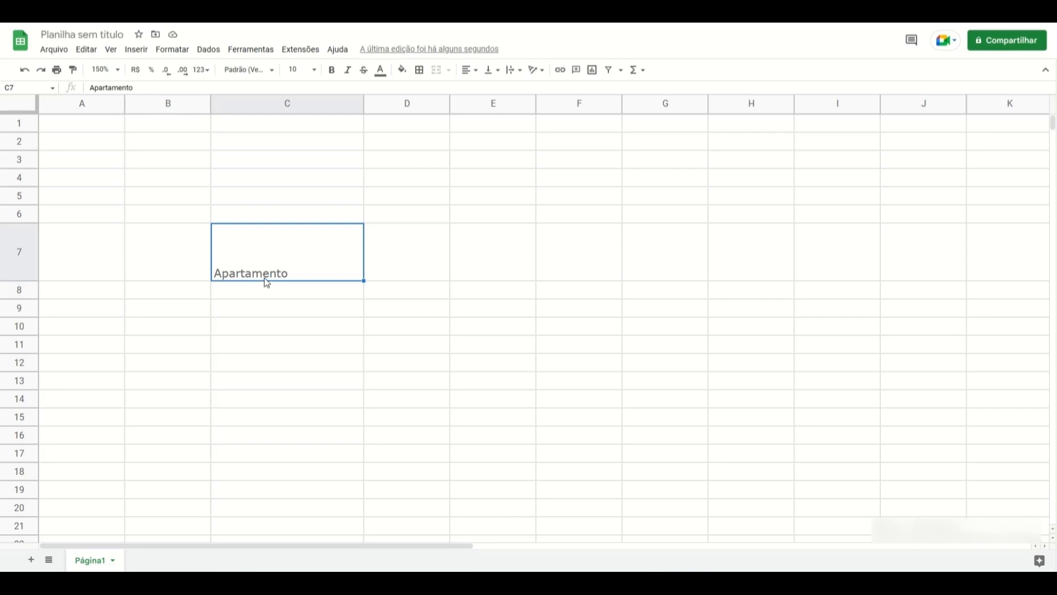
# Step: Align the text in cell C7 to the center horizontally (Centro) and to the middle vertically (Meio)
pyautogui.click(173, 49)
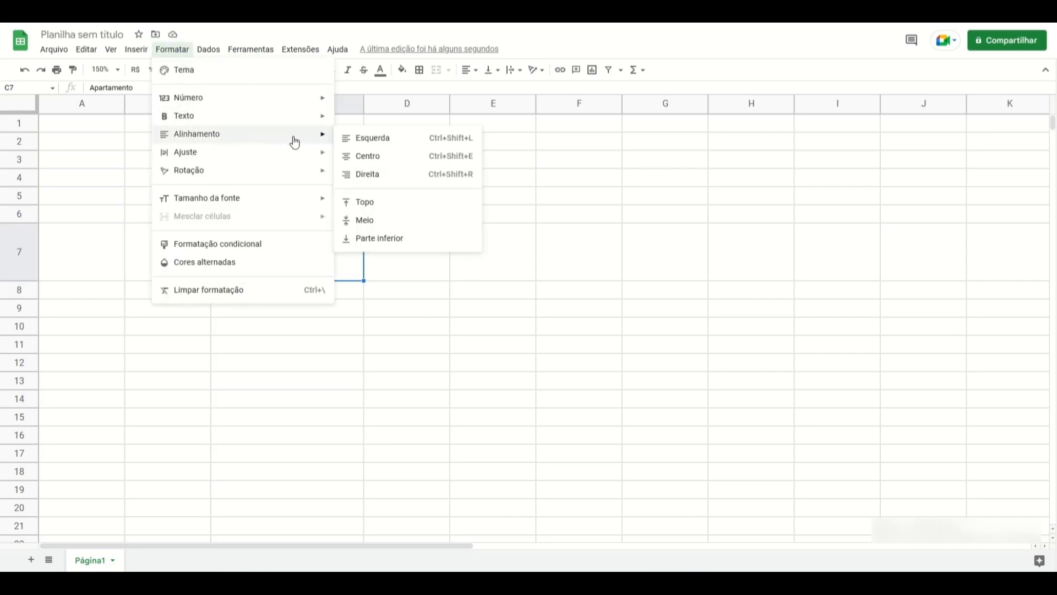
pyautogui.click(371, 160)
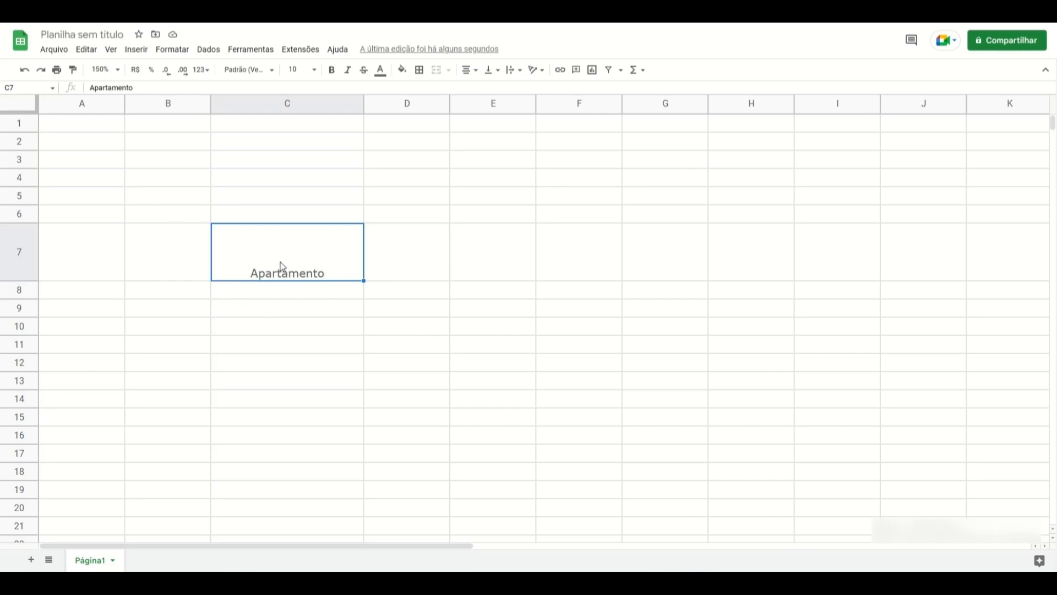
pyautogui.click(134, 49)
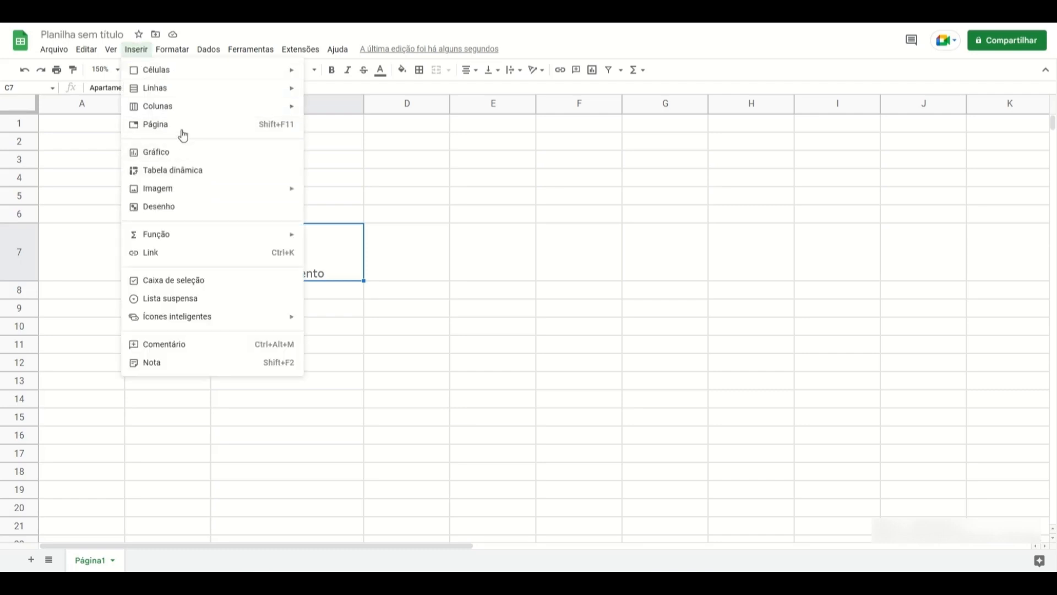
pyautogui.click(175, 51)
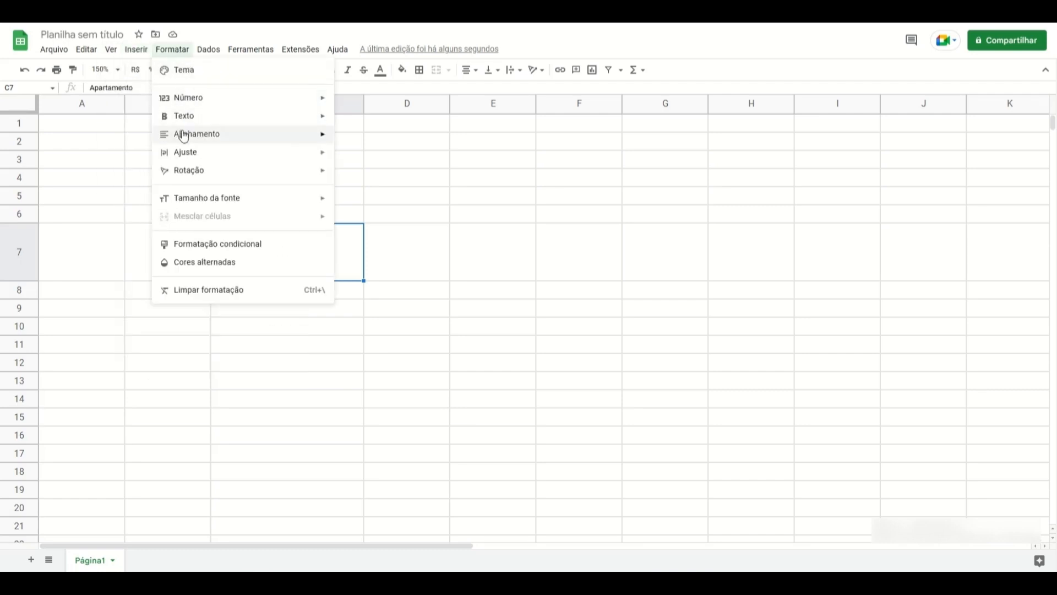
pyautogui.moveTo(290, 140)
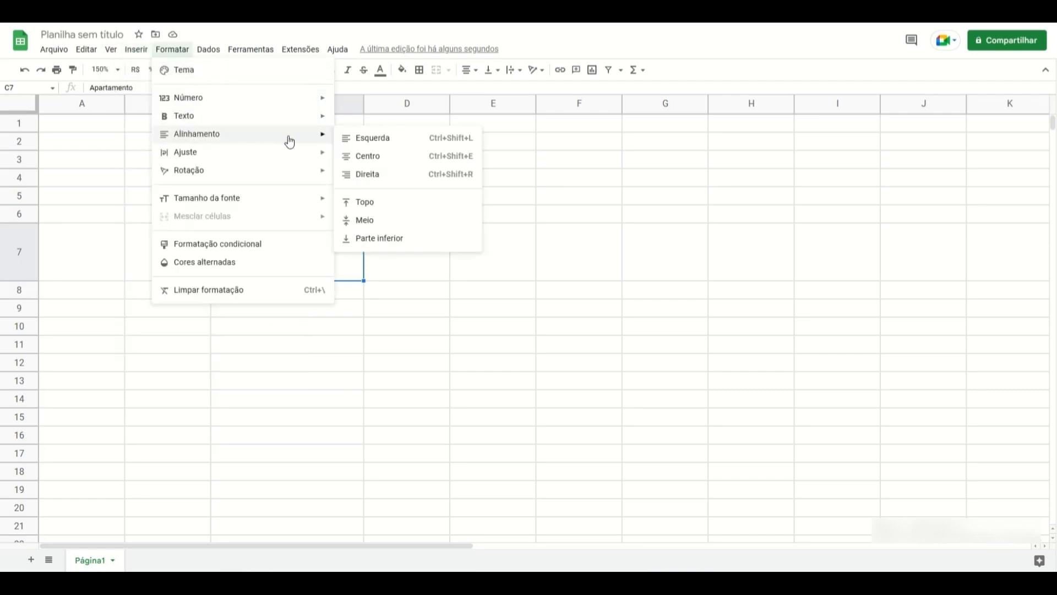
pyautogui.click(364, 220)
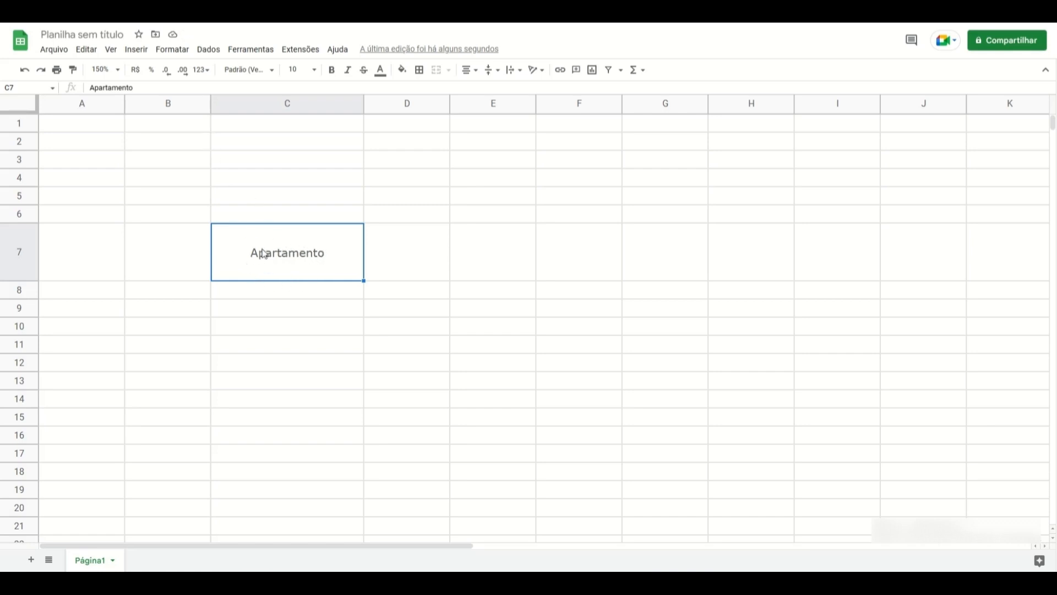
# Step: Align the text in cell C7 to the right (Direita) and return it to horizontal center (Centro)
pyautogui.click(173, 49)
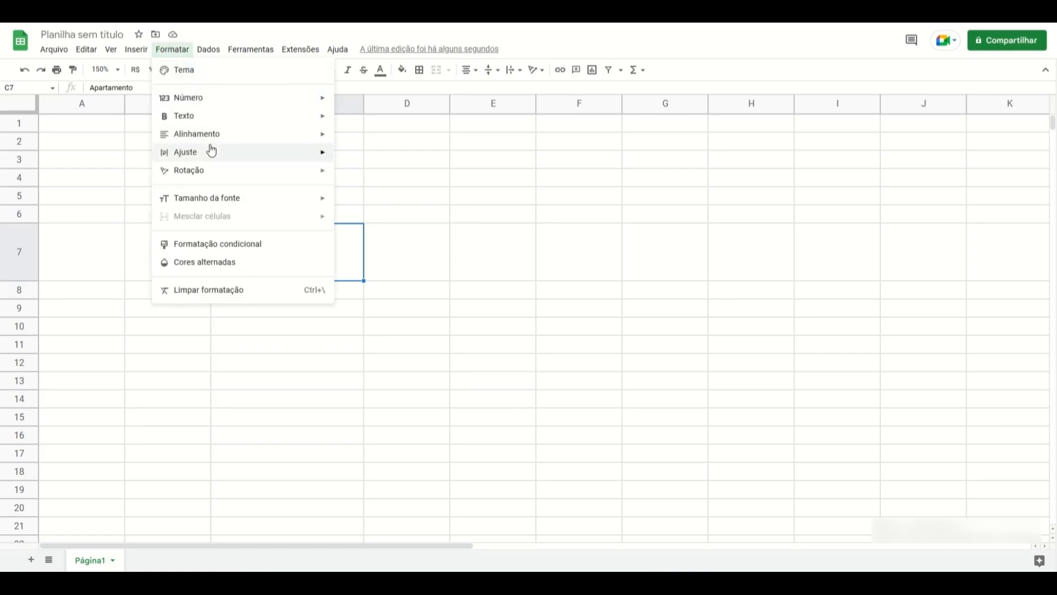
pyautogui.moveTo(210, 158)
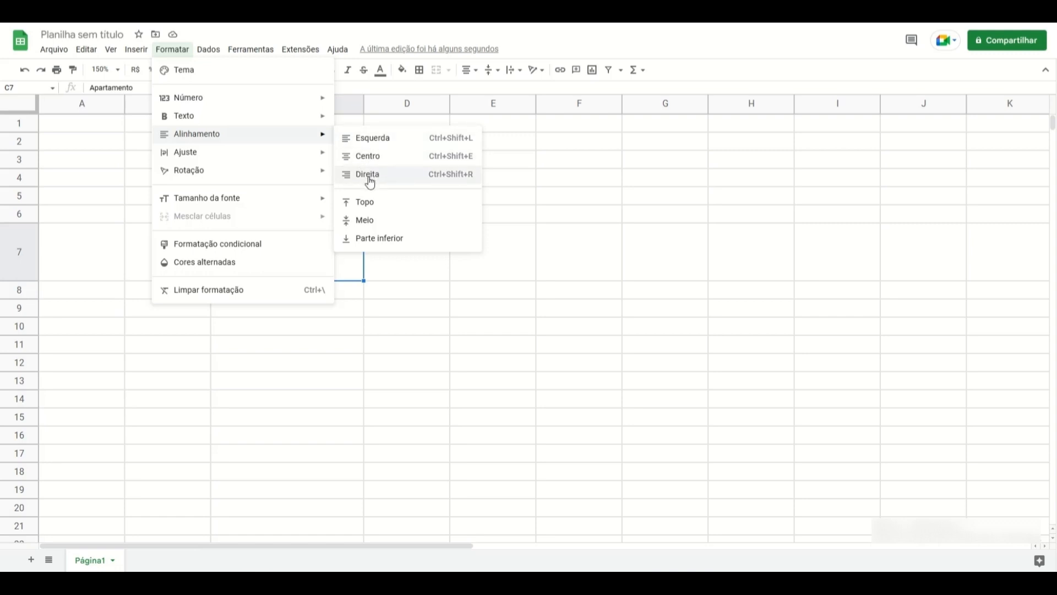
pyautogui.click(370, 182)
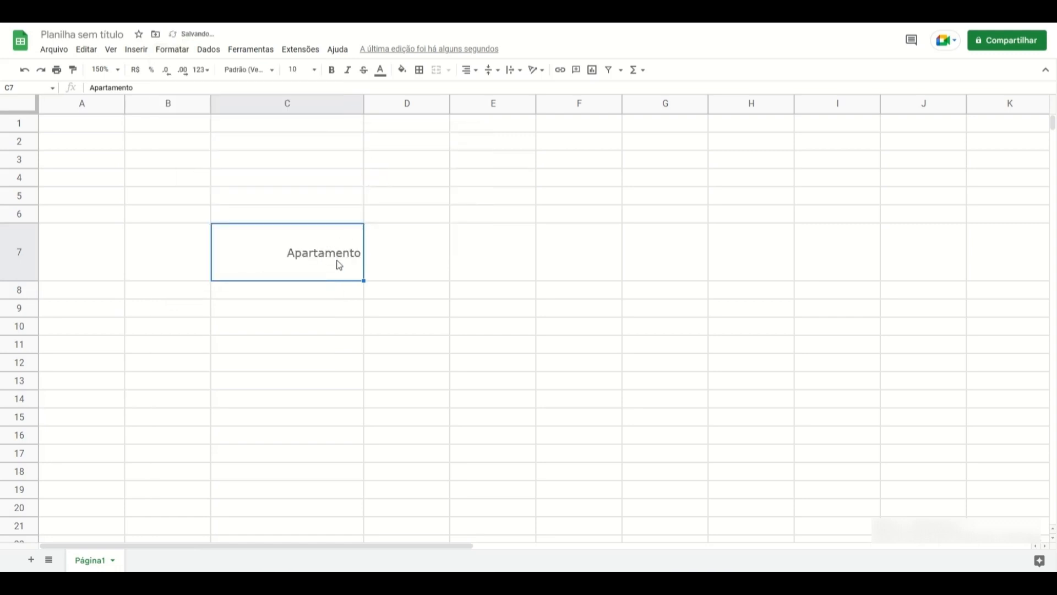
pyautogui.click(172, 49)
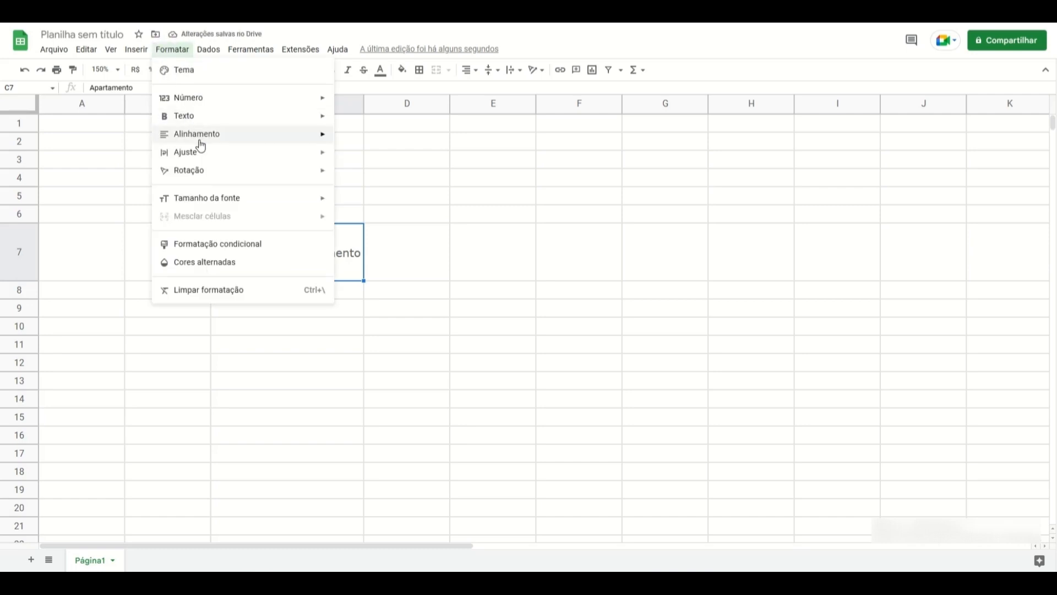
pyautogui.moveTo(284, 139)
pyautogui.click(360, 156)
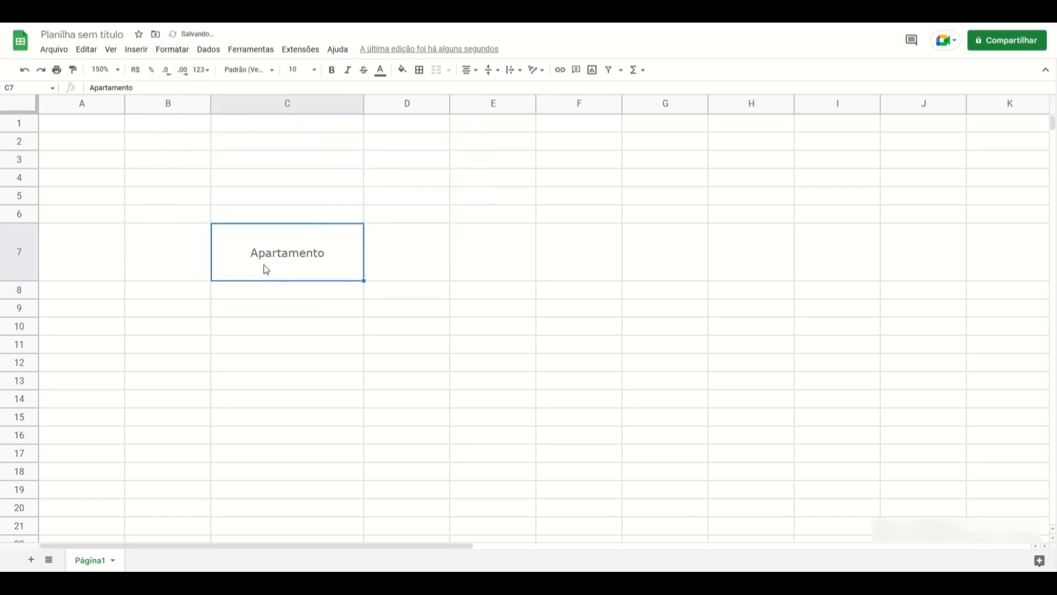
# Step: Align the text in cell C7 to the top (Topo) and return it to the vertical middle (Meio)
pyautogui.click(174, 51)
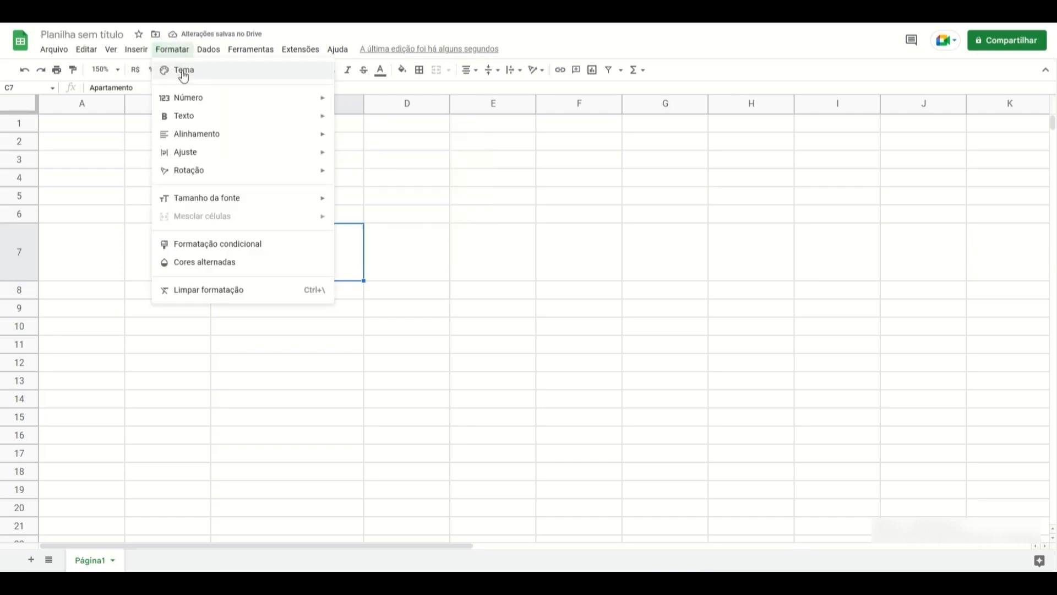
pyautogui.moveTo(201, 136)
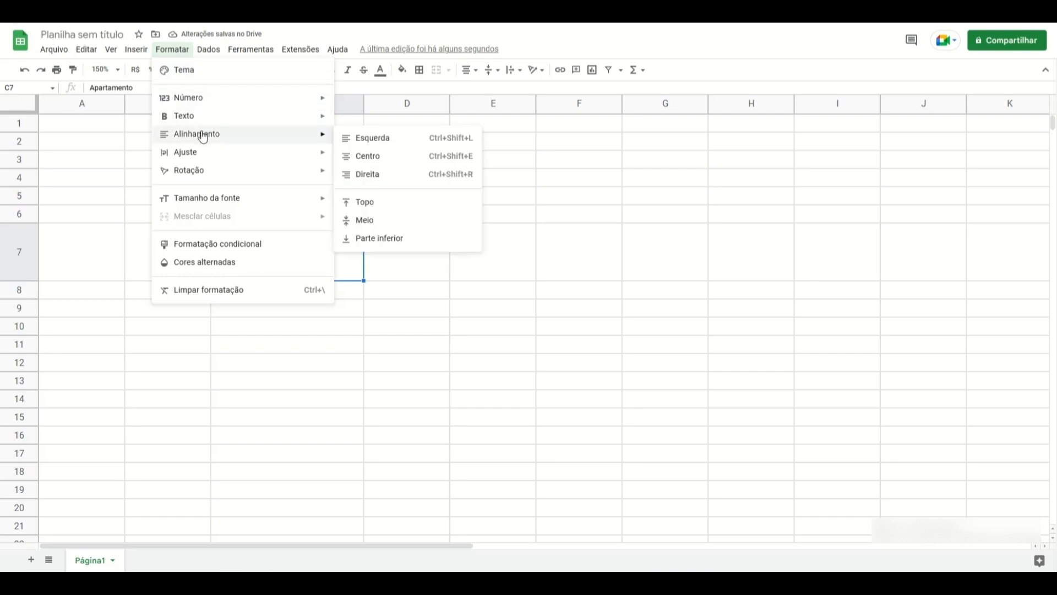
pyautogui.click(360, 205)
pyautogui.click(175, 49)
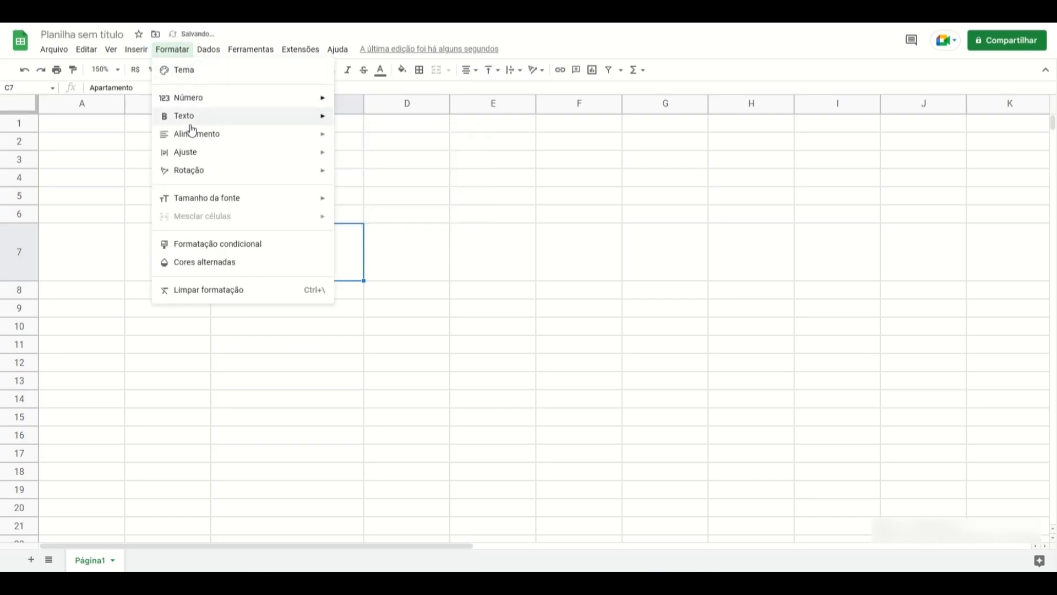
pyautogui.moveTo(227, 142)
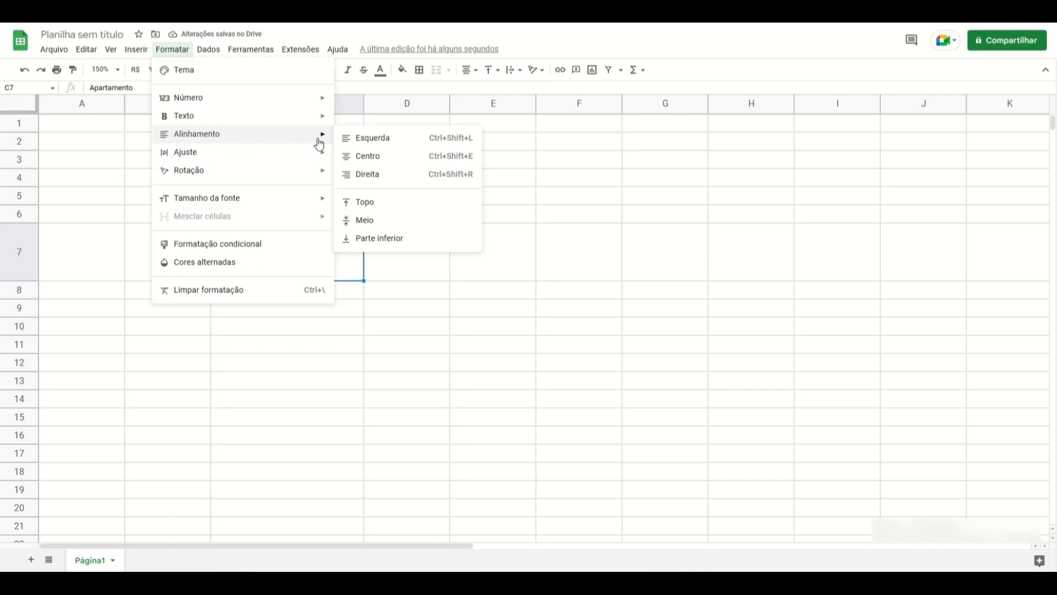
pyautogui.click(365, 219)
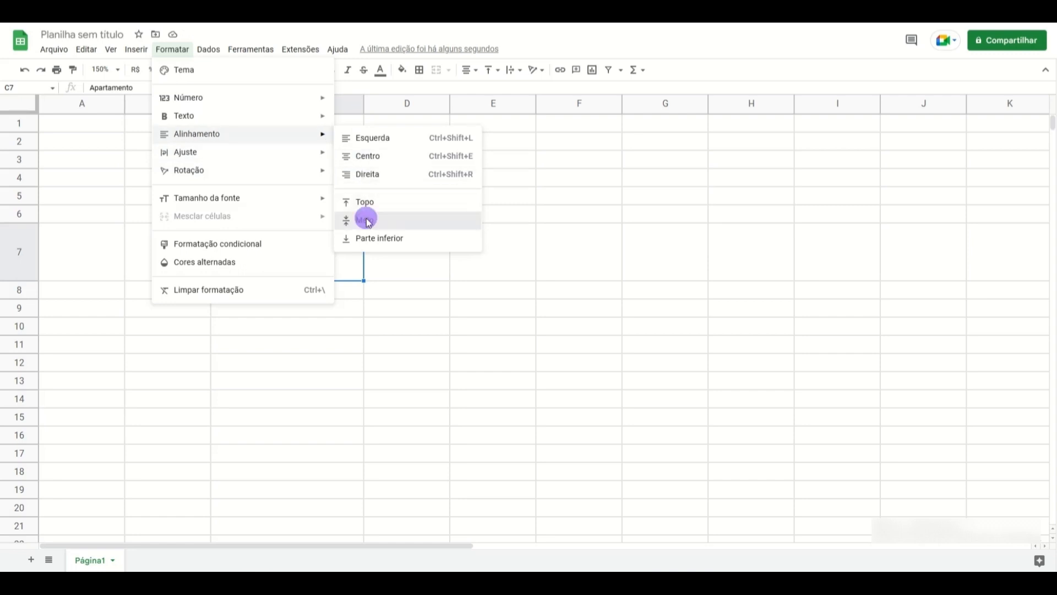
pyautogui.click(172, 49)
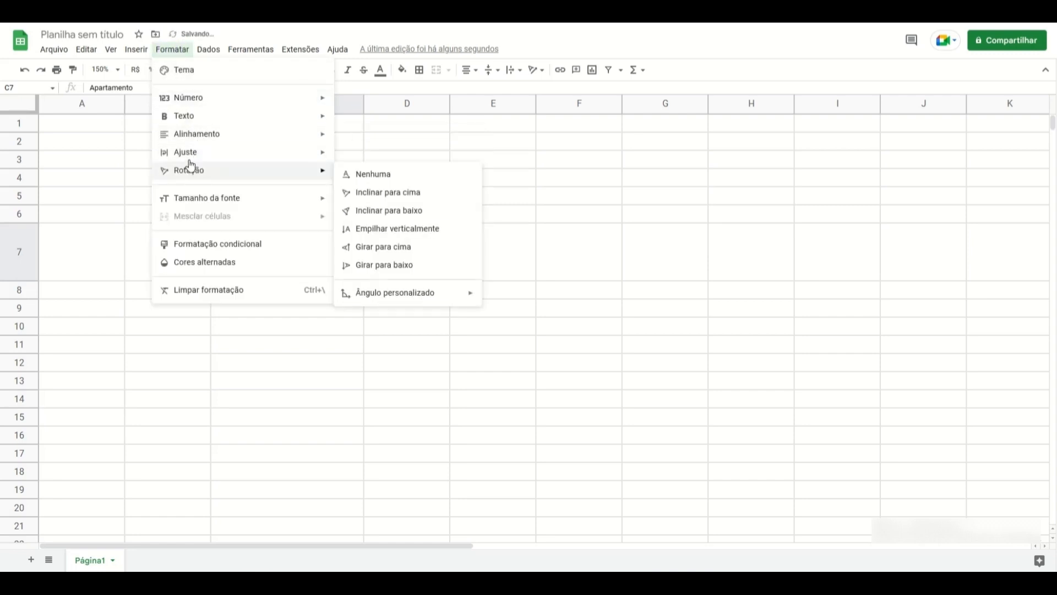
pyautogui.moveTo(189, 161)
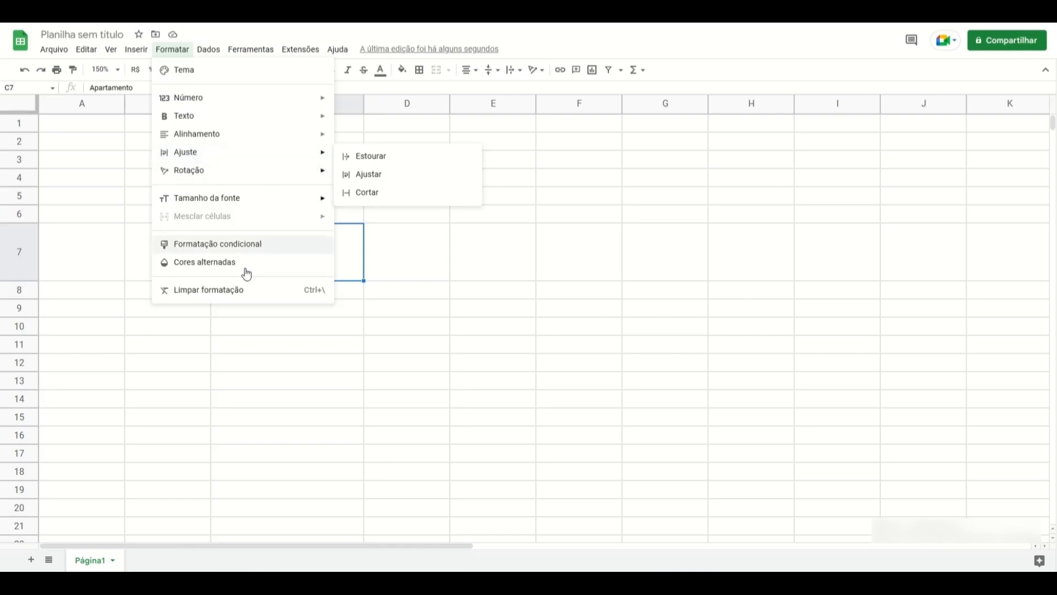
pyautogui.click(257, 327)
pyautogui.click(269, 358)
# Step: Select the empty cell C11 and set the sheet's zoom level to 125%
pyautogui.click(263, 346)
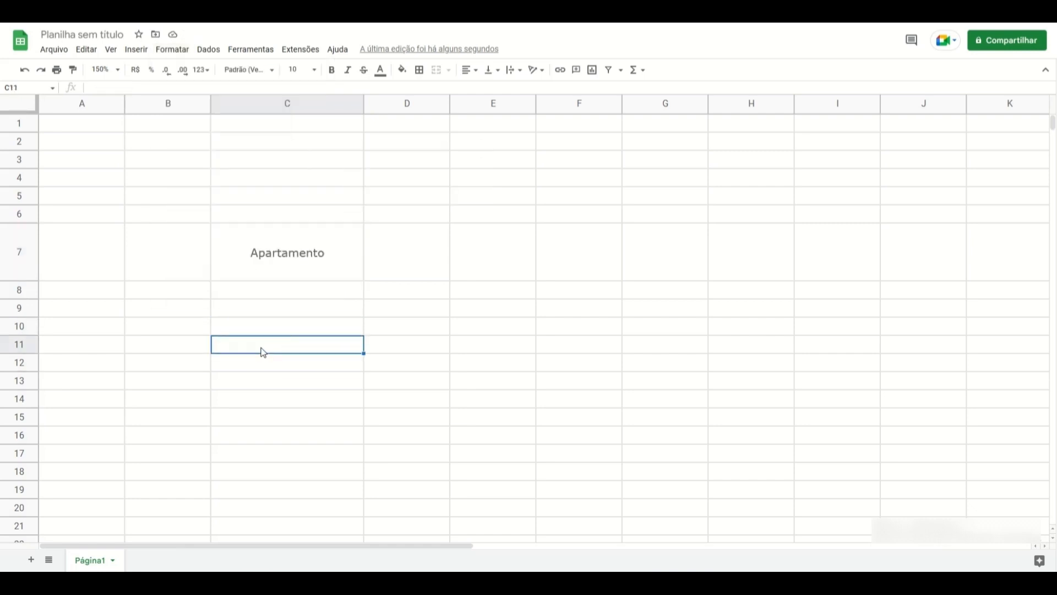
pyautogui.click(105, 69)
pyautogui.click(105, 162)
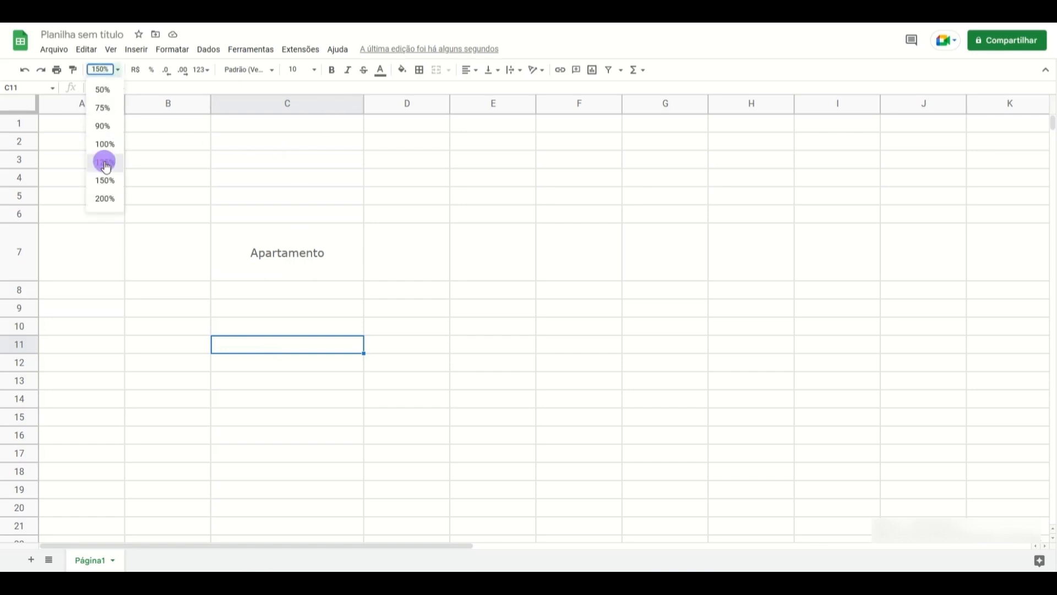
# Step: Enter the long text "aaaaaaaaaaaaaaaaaa" in cell E11 so that it exceeds the column width
pyautogui.click(398, 302)
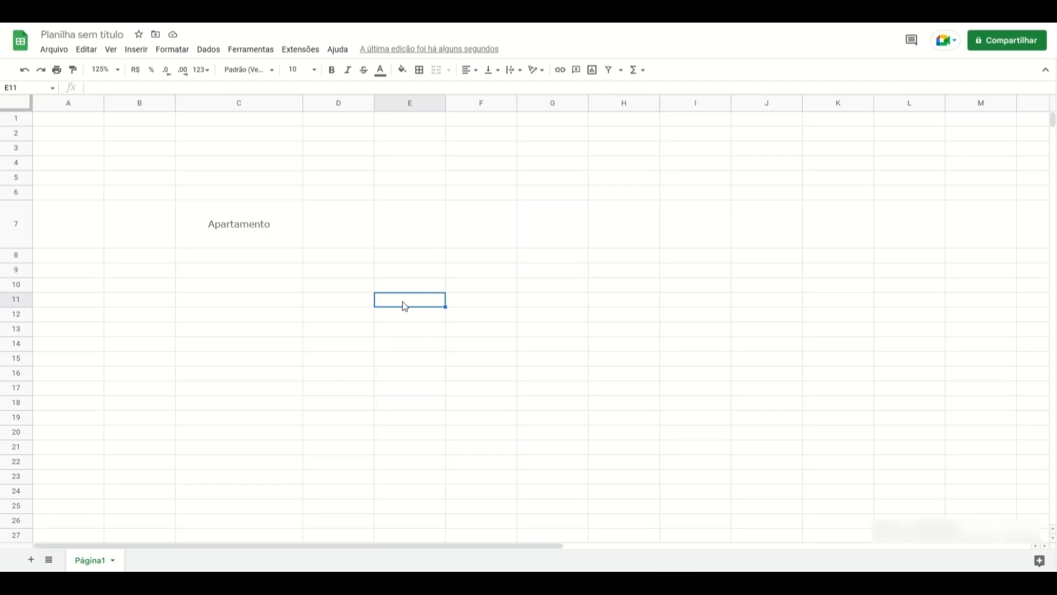
pyautogui.write('aaaaaaaaaaaaaa')
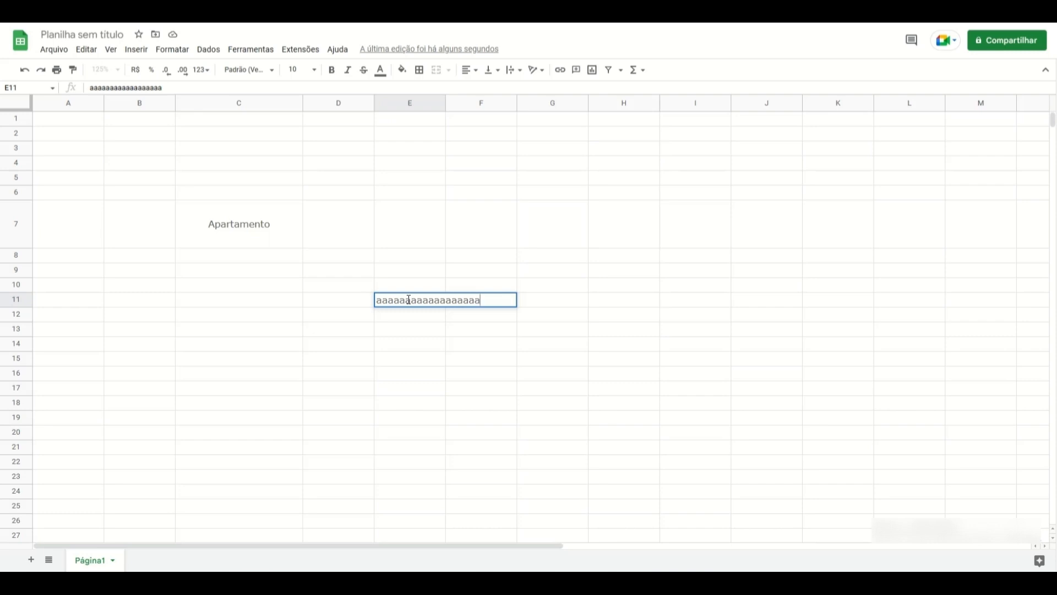
pyautogui.write('aaaa')
pyautogui.press('Return')
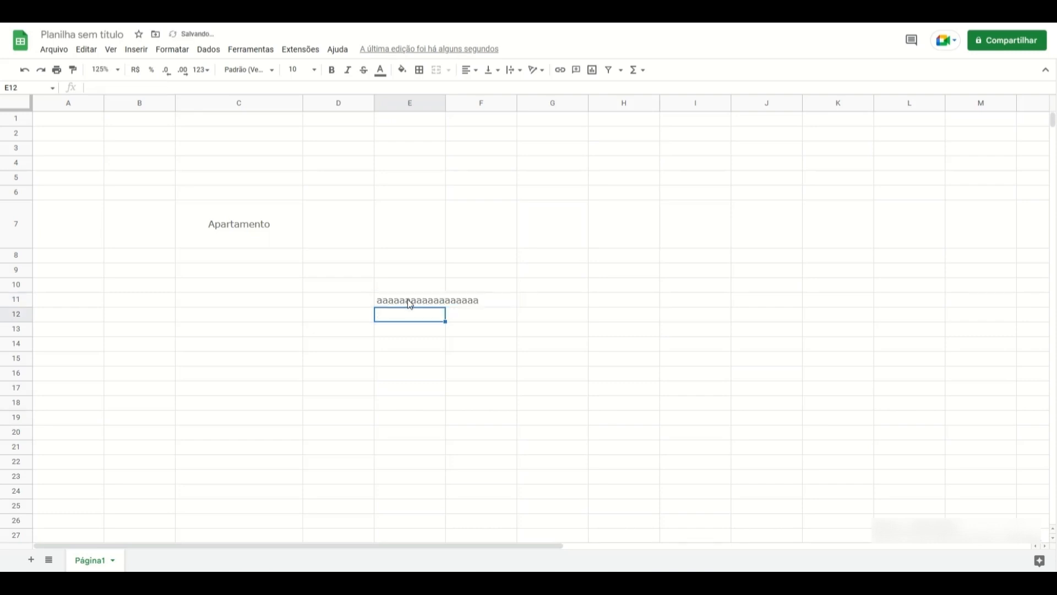
# Step: Compare the cell boundaries of E11 and F11 and enter "asd" in F11 beside the long text
pyautogui.click(408, 299)
pyautogui.click(395, 312)
pyautogui.click(423, 306)
pyautogui.click(464, 303)
pyautogui.click(432, 303)
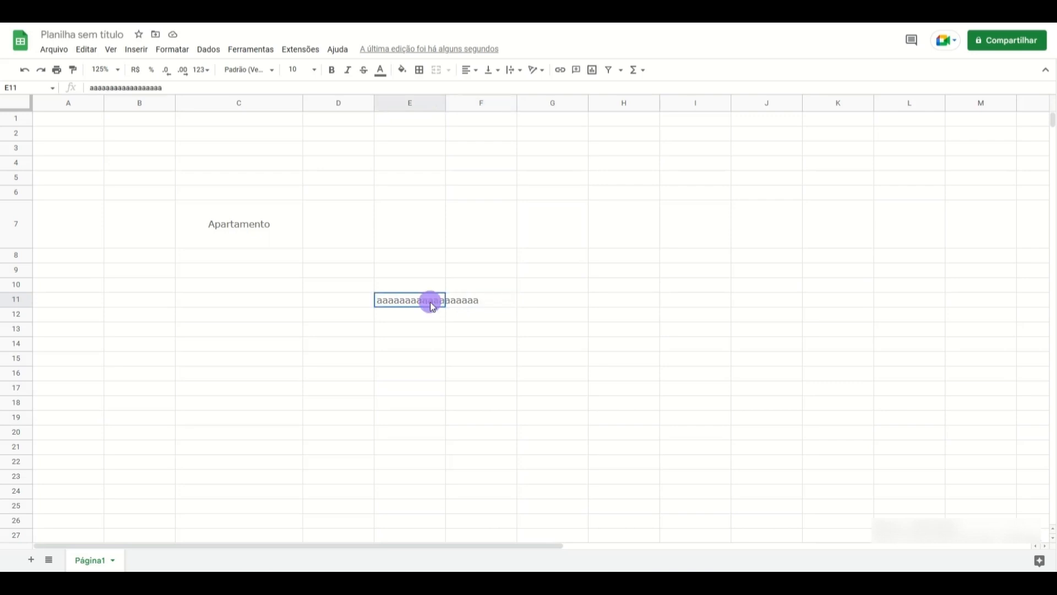
pyautogui.click(474, 308)
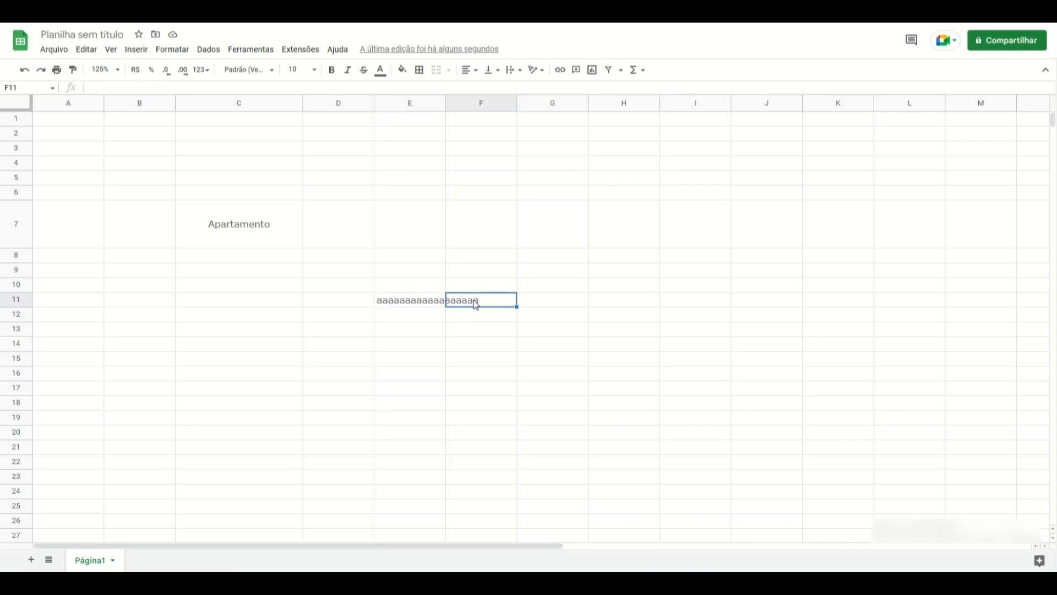
pyautogui.click(434, 302)
pyautogui.click(469, 307)
pyautogui.write('asd')
pyautogui.press('Return')
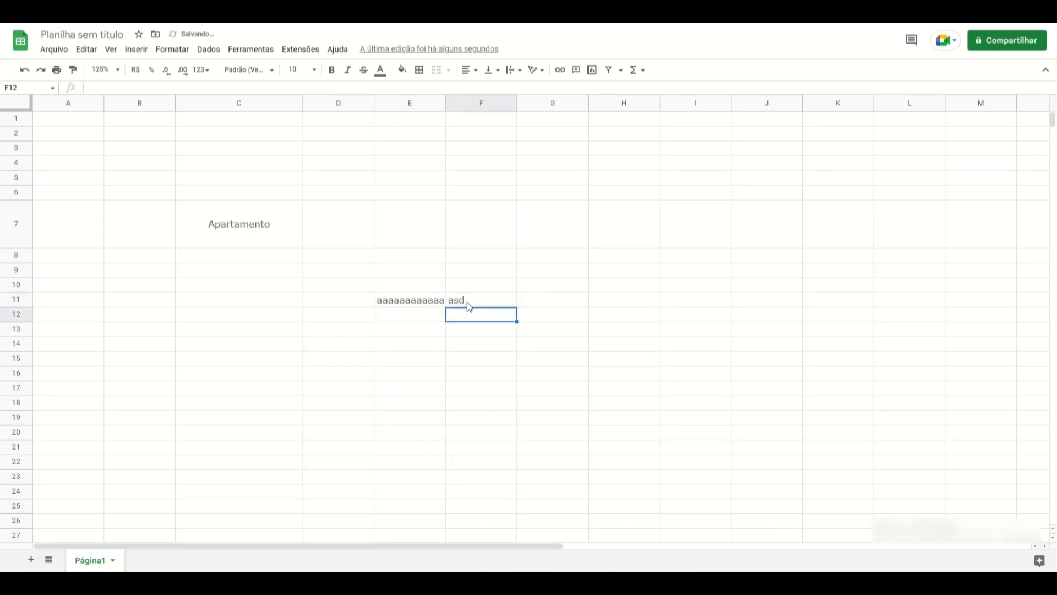
# Step: Check the content of cell E11 without changing it and delete the text from cell F11
pyautogui.doubleClick(420, 302)
pyautogui.press('Escape')
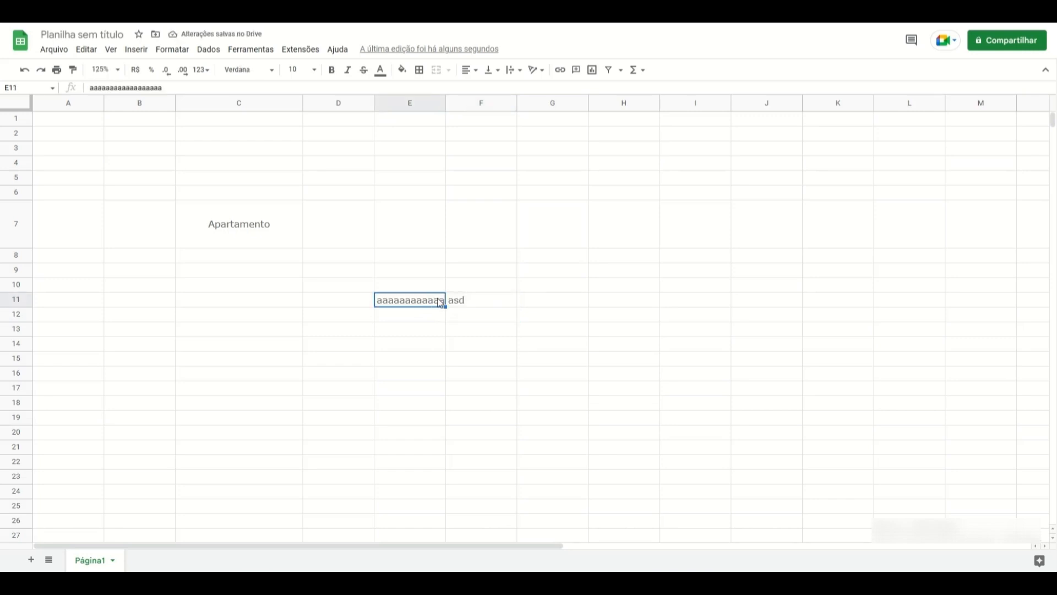
pyautogui.doubleClick(480, 302)
pyautogui.press('BackSpace')
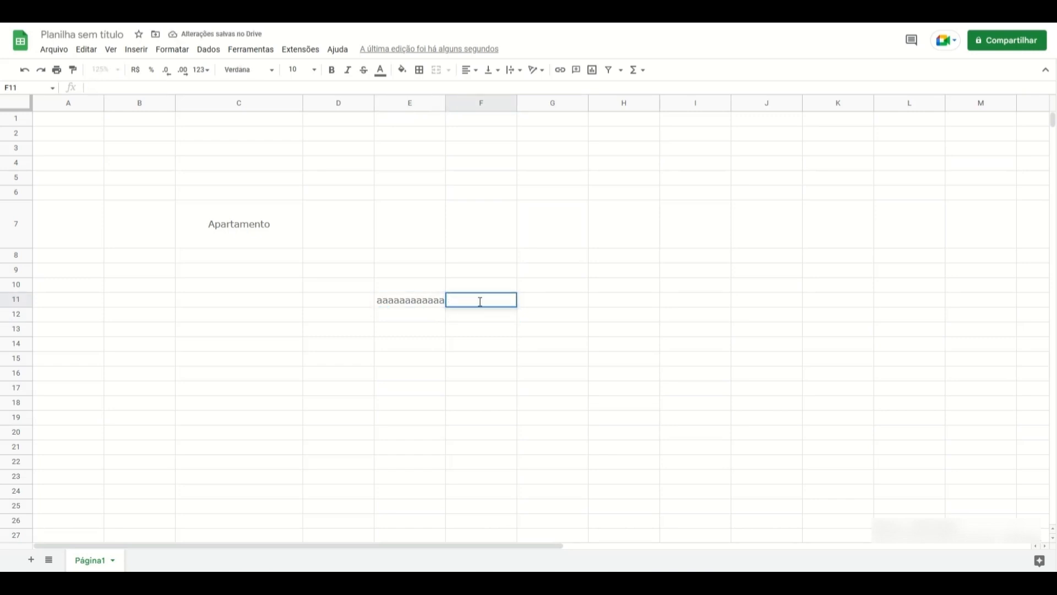
pyautogui.press('Return')
# Step: Set the text wrapping (Ajuste) of cell E11 to Ajustar
pyautogui.click(421, 301)
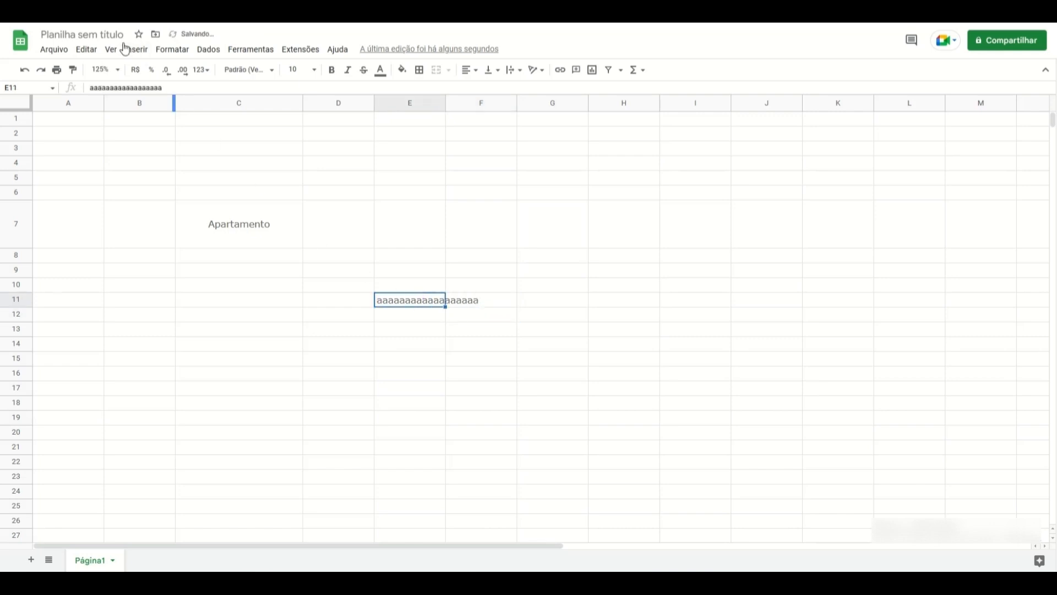
pyautogui.click(159, 52)
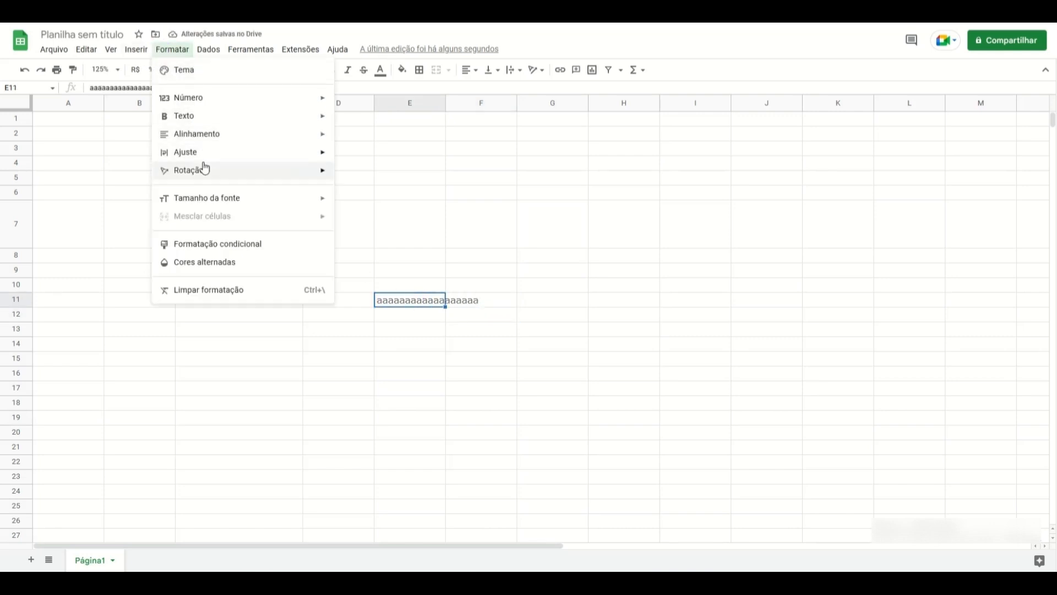
pyautogui.moveTo(209, 158)
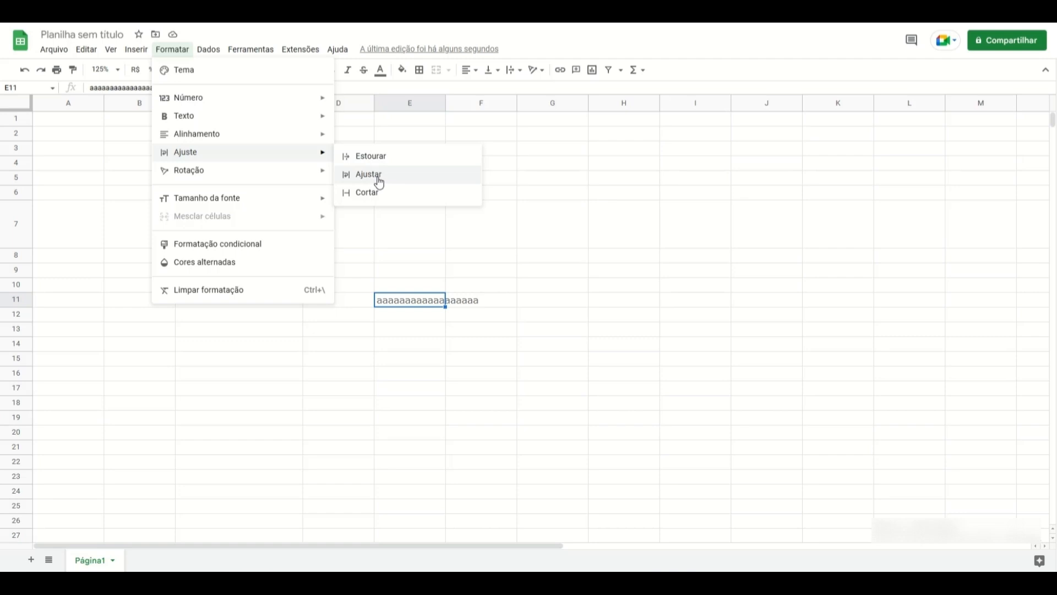
pyautogui.click(378, 180)
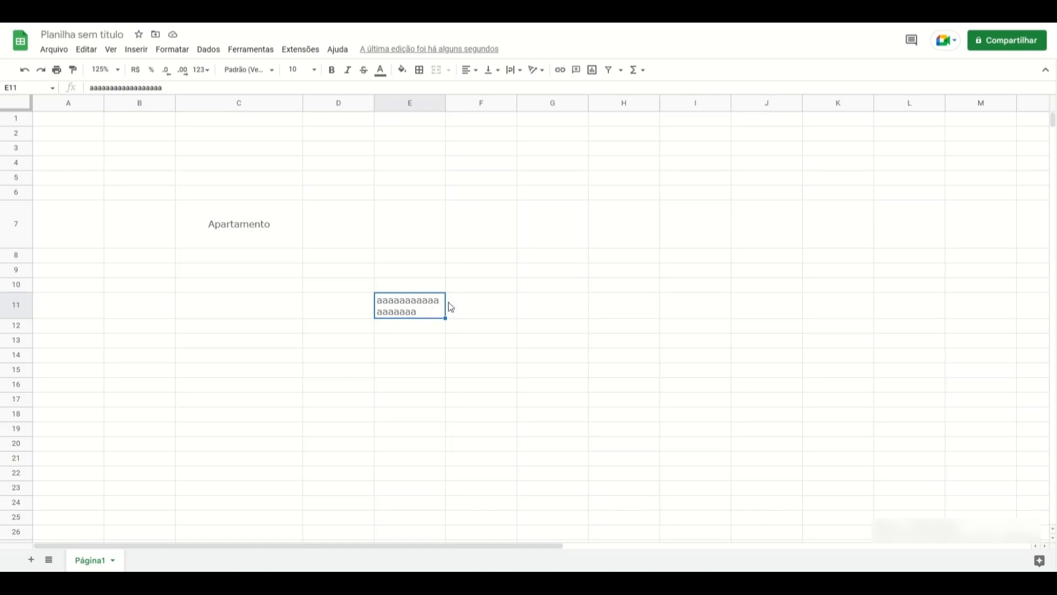
# Step: Set the text wrapping of cell E11 to Cortar and check the cell's full content in edit mode without changing it
pyautogui.click(173, 49)
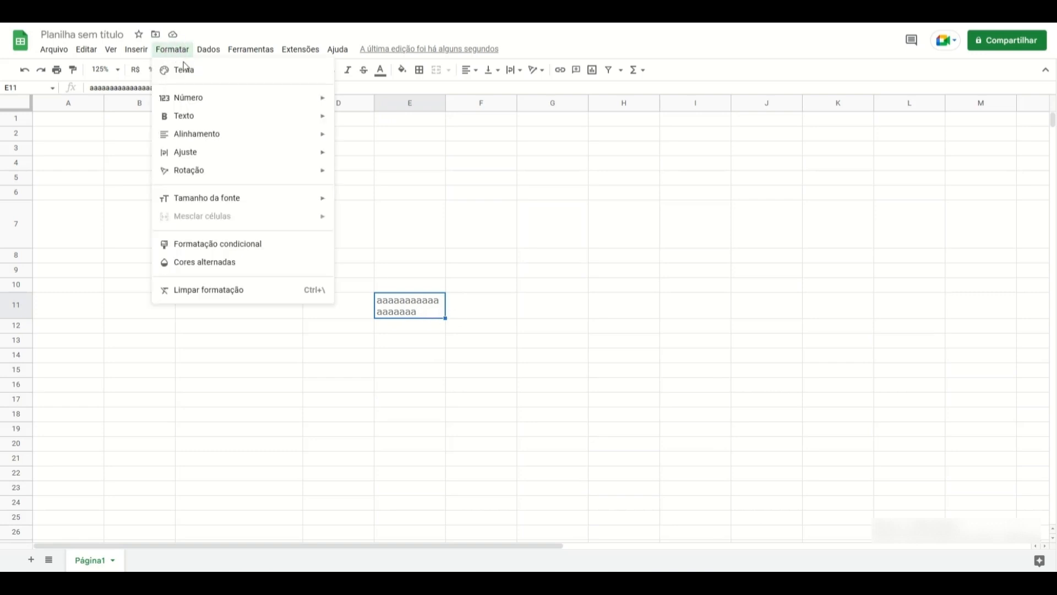
pyautogui.click(223, 154)
pyautogui.click(182, 53)
pyautogui.moveTo(210, 157)
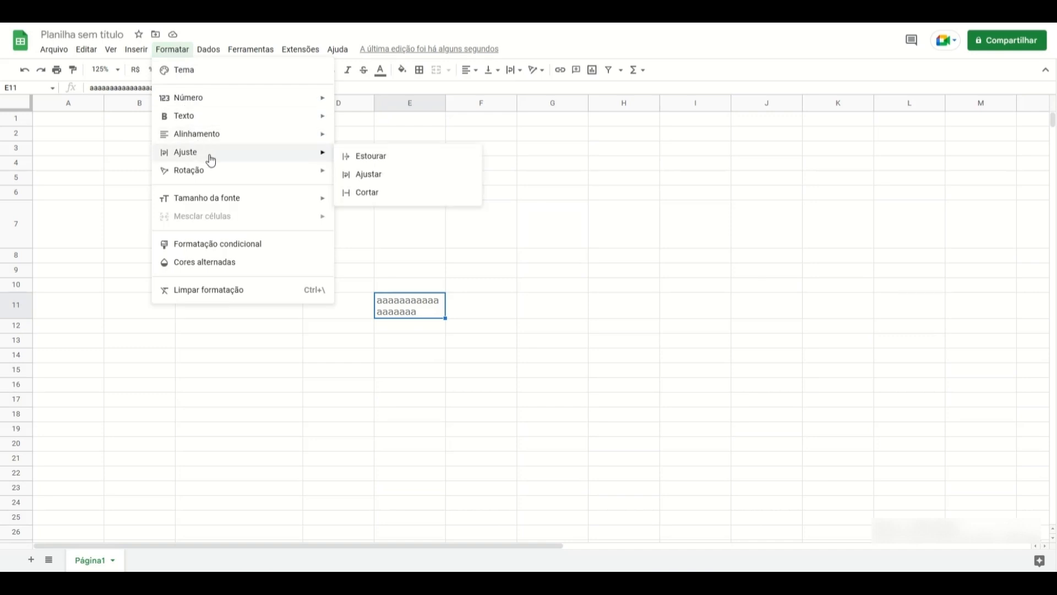
pyautogui.click(366, 197)
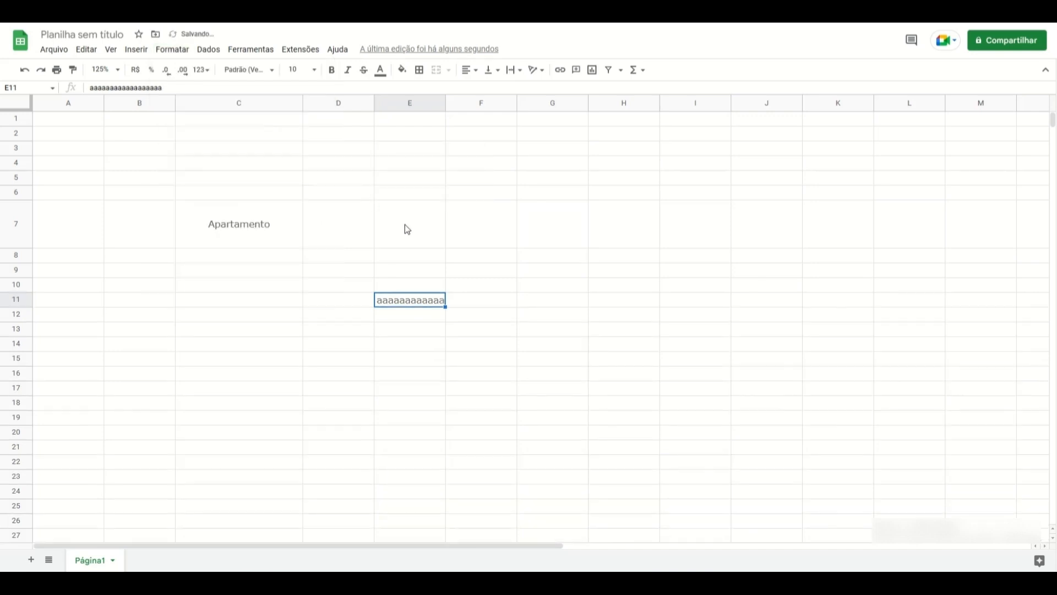
pyautogui.click(463, 300)
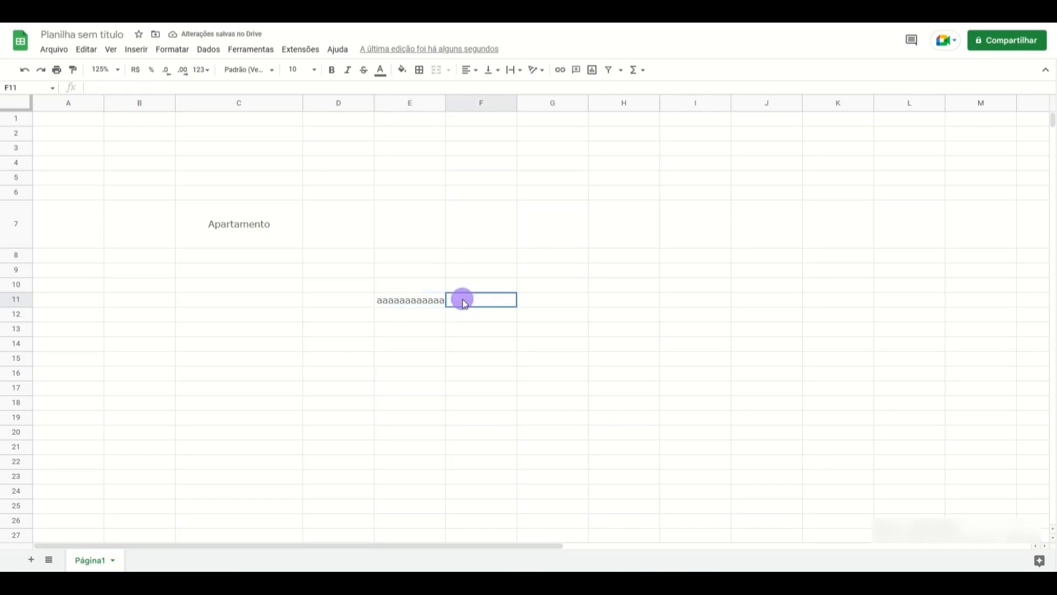
pyautogui.doubleClick(431, 301)
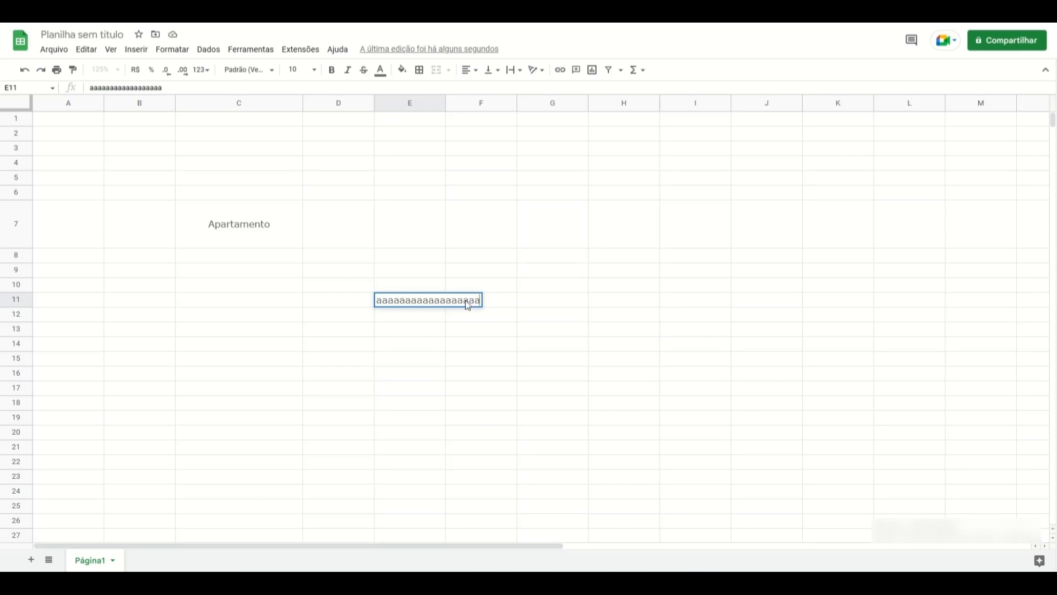
pyautogui.press('Escape')
pyautogui.doubleClick(435, 307)
pyautogui.doubleClick(424, 297)
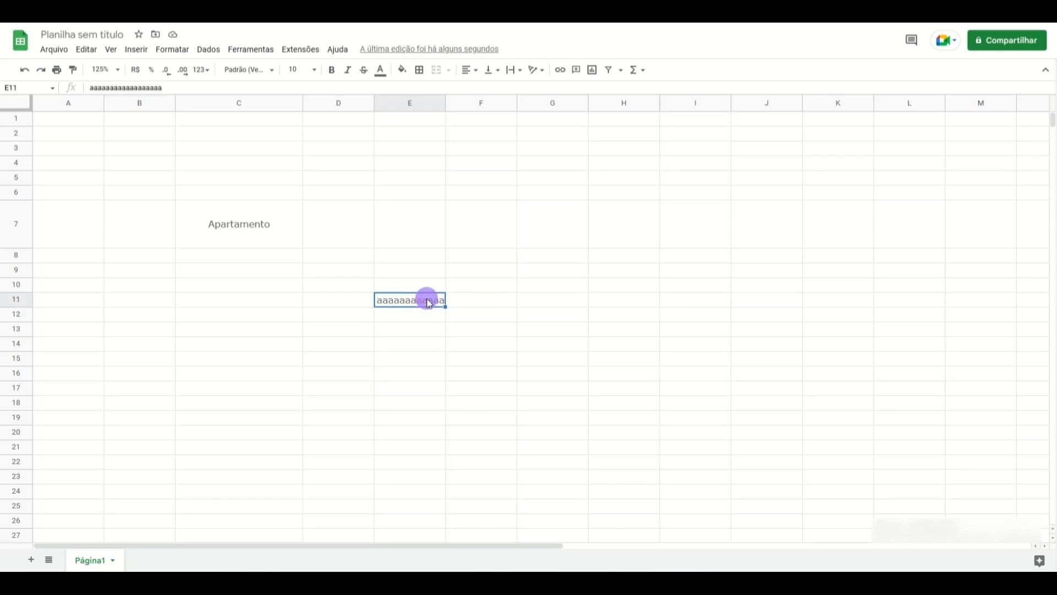
# Step: Set the text wrapping of cell E11 back to Estourar
pyautogui.click(132, 49)
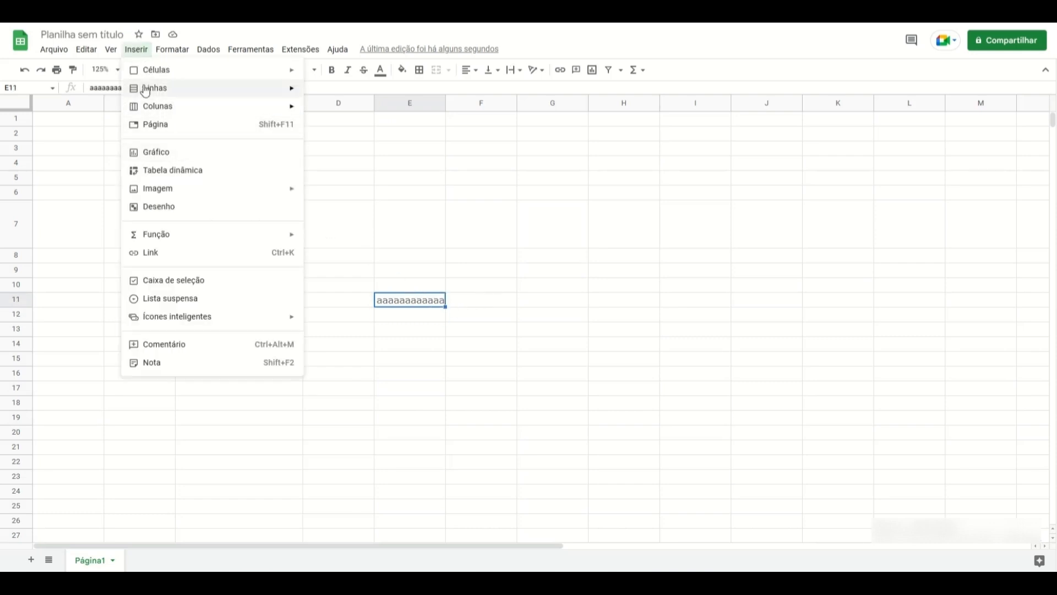
pyautogui.click(168, 50)
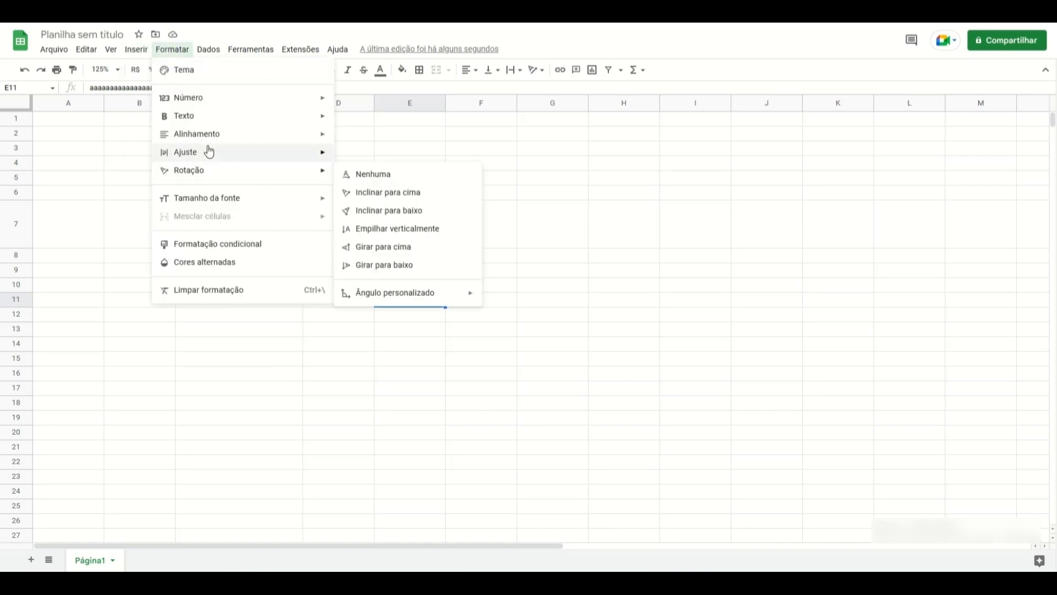
pyautogui.moveTo(253, 156)
pyautogui.click(371, 156)
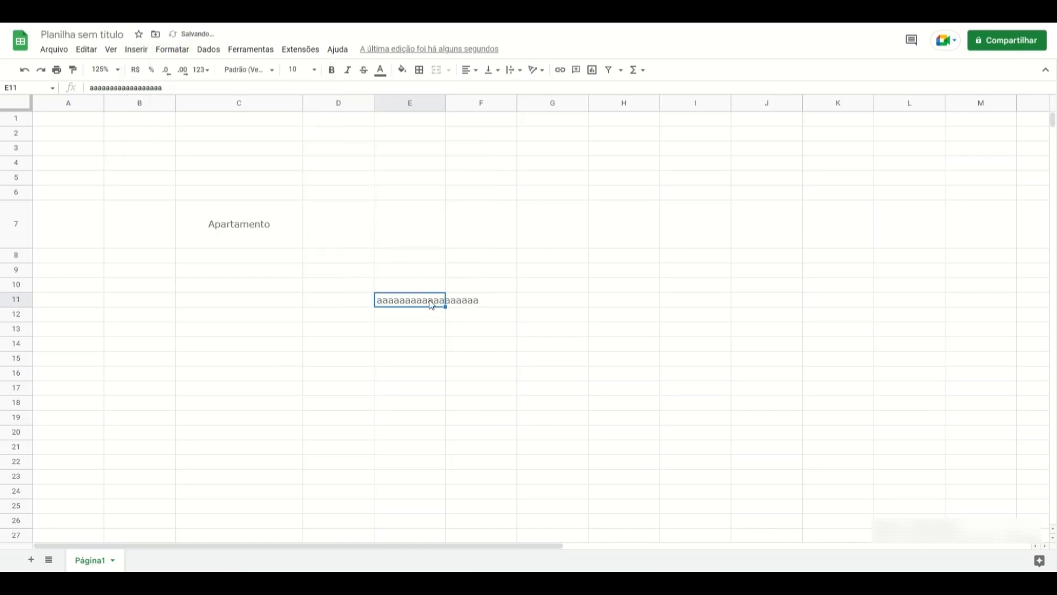
# Step: Inspect how the E11 text extends over F11 and enter "t" in cell F11
pyautogui.click(427, 318)
pyautogui.click(415, 299)
pyautogui.click(453, 304)
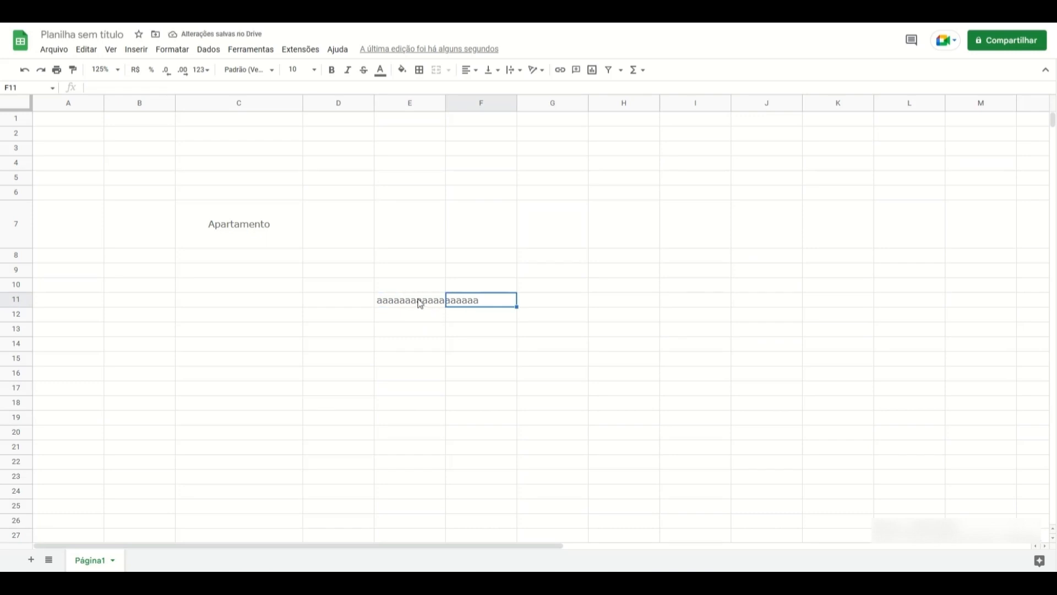
pyautogui.click(419, 300)
pyautogui.click(410, 312)
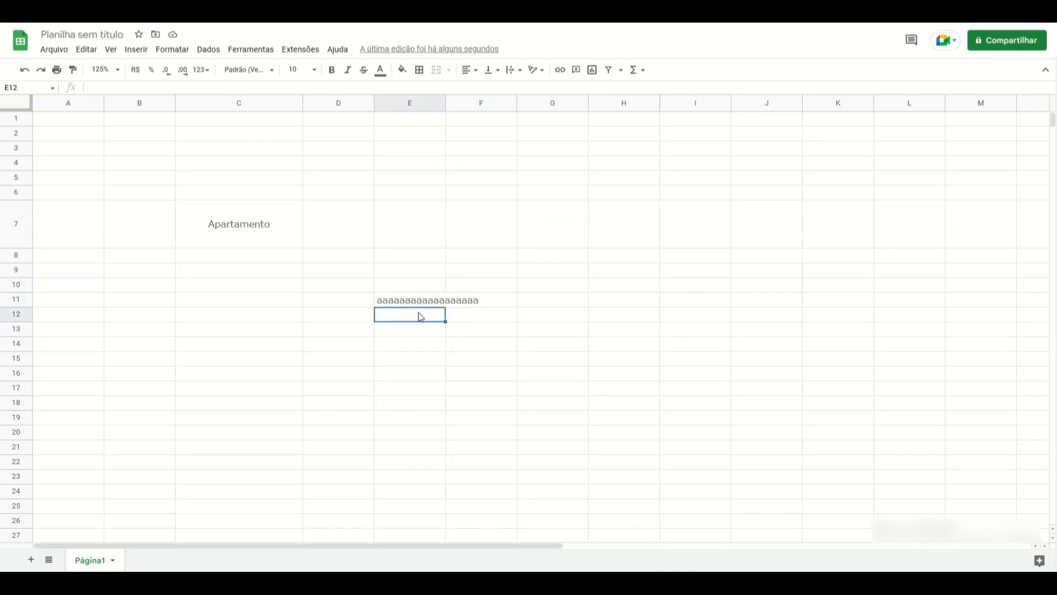
pyautogui.click(414, 303)
pyautogui.click(460, 303)
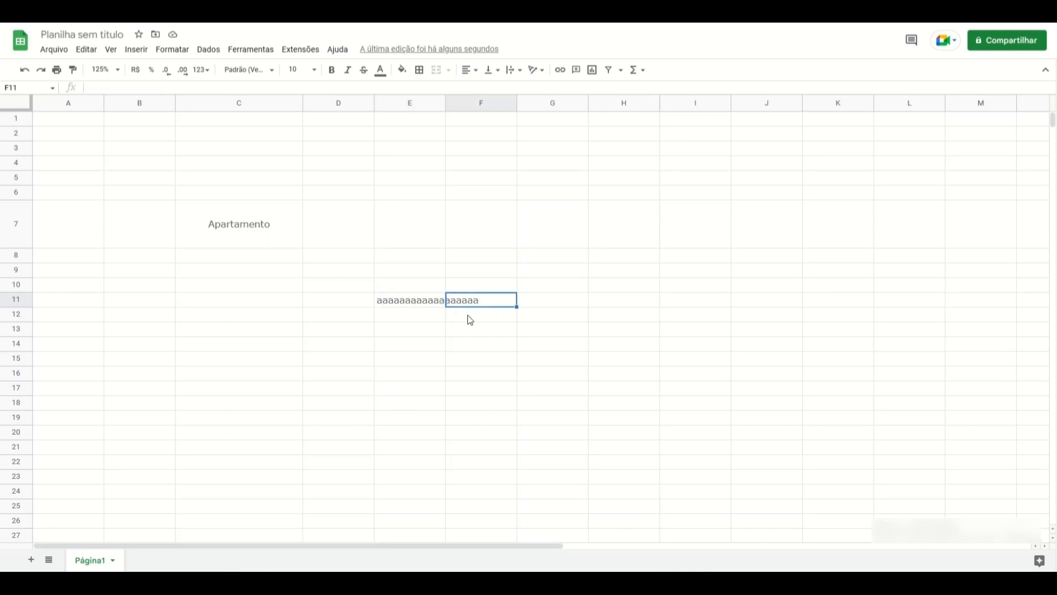
pyautogui.write('t')
pyautogui.press('BackSpace')
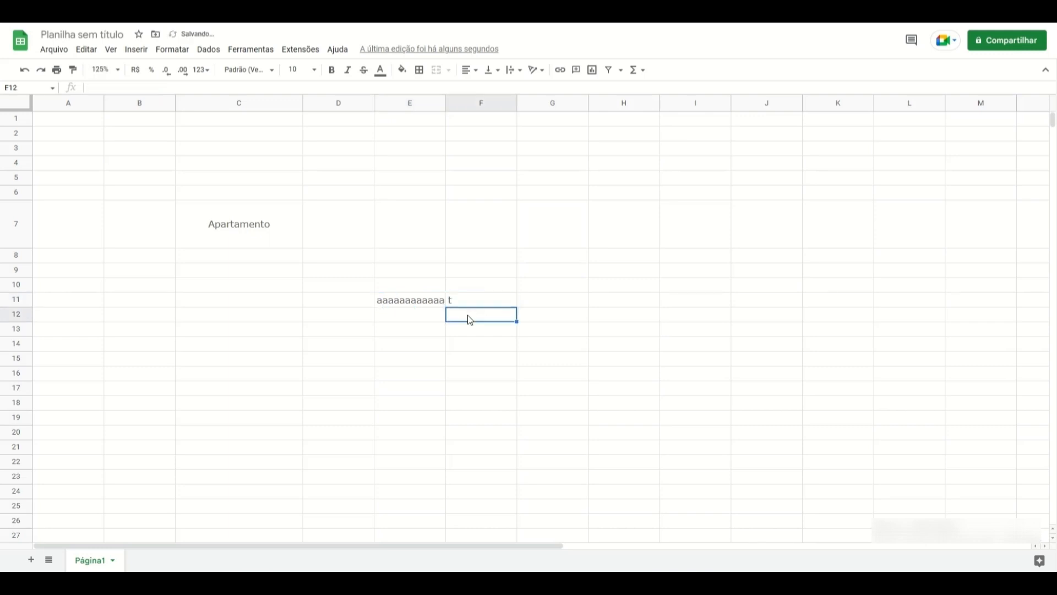
pyautogui.click(433, 300)
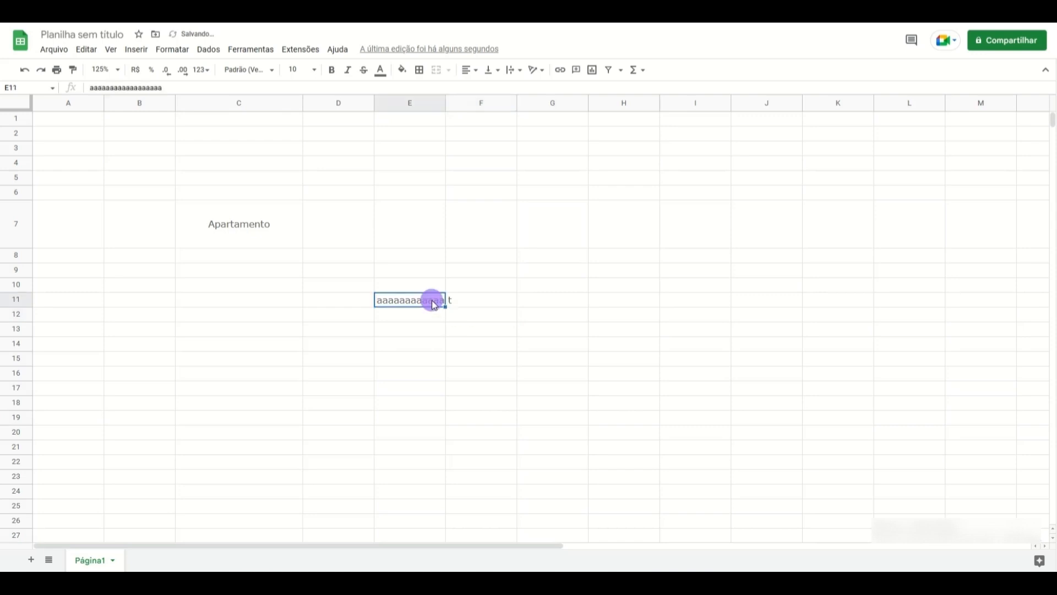
# Step: Clear the letter "t" from cell F11
pyautogui.click(470, 300)
pyautogui.write('t')
pyautogui.press('BackSpace')
pyautogui.click(473, 314)
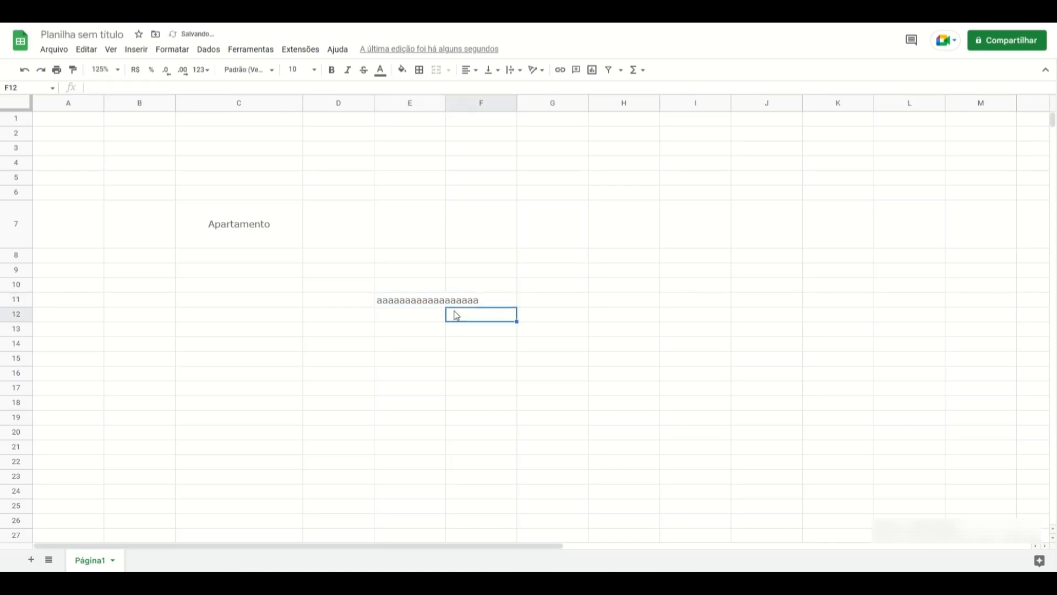
# Step: Delete the entire text of cell E11, leaving the cell empty
pyautogui.doubleClick(420, 301)
pyautogui.press('BackSpace')
pyautogui.press('BackSpace')
pyautogui.press('BackSpace')
pyautogui.press('BackSpace')
pyautogui.press('BackSpace')
pyautogui.press('BackSpace')
pyautogui.press('BackSpace')
pyautogui.press('BackSpace')
pyautogui.press('BackSpace')
pyautogui.press('BackSpace')
pyautogui.press('BackSpace')
pyautogui.press('BackSpace')
pyautogui.press('BackSpace')
pyautogui.press('BackSpace')
pyautogui.press('BackSpace')
pyautogui.press('BackSpace')
pyautogui.press('BackSpace')
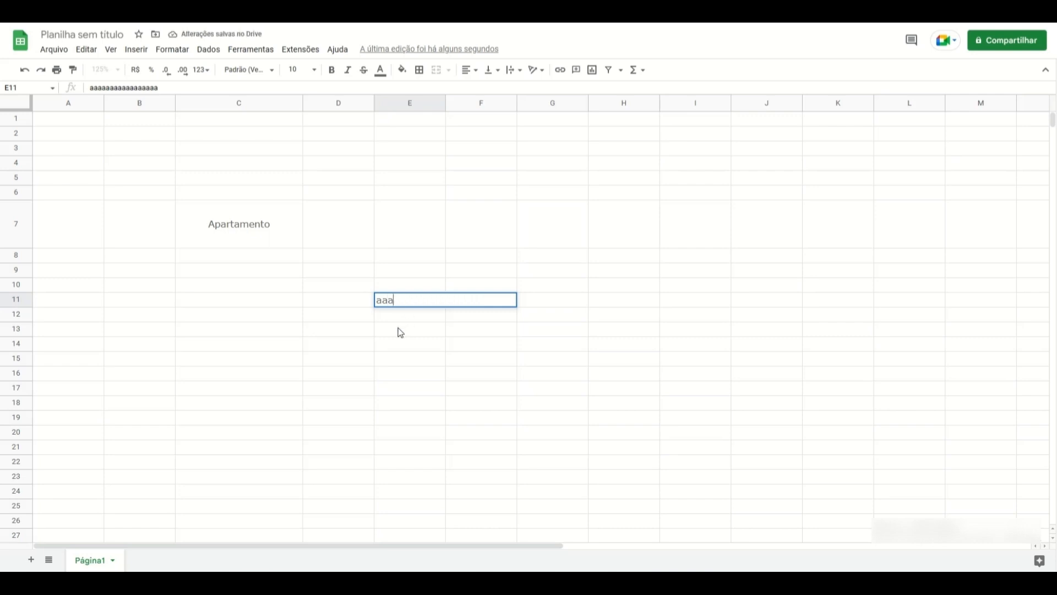
pyautogui.click(399, 329)
pyautogui.click(171, 52)
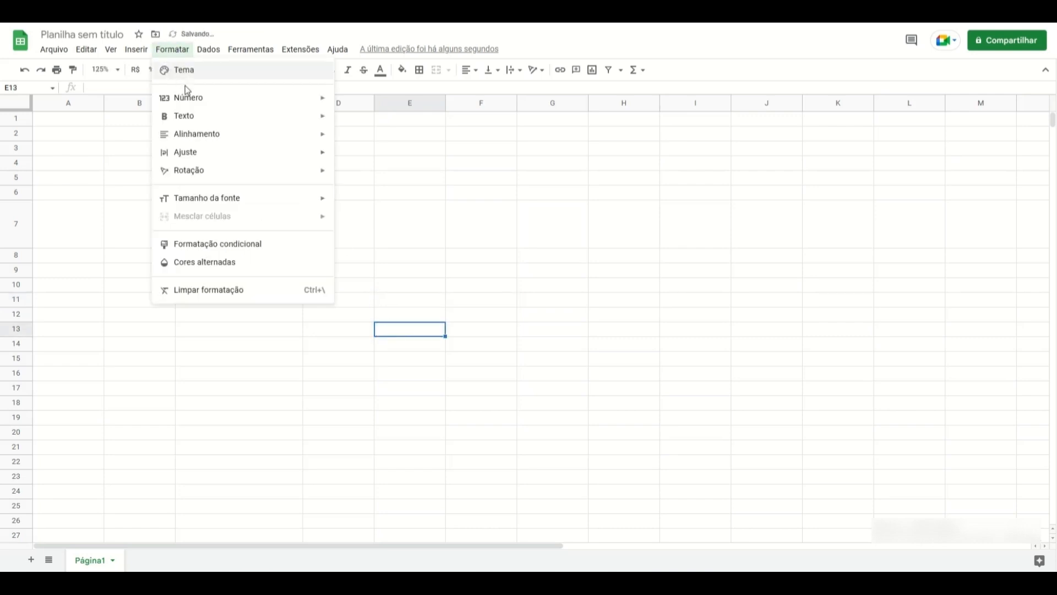
pyautogui.moveTo(233, 198)
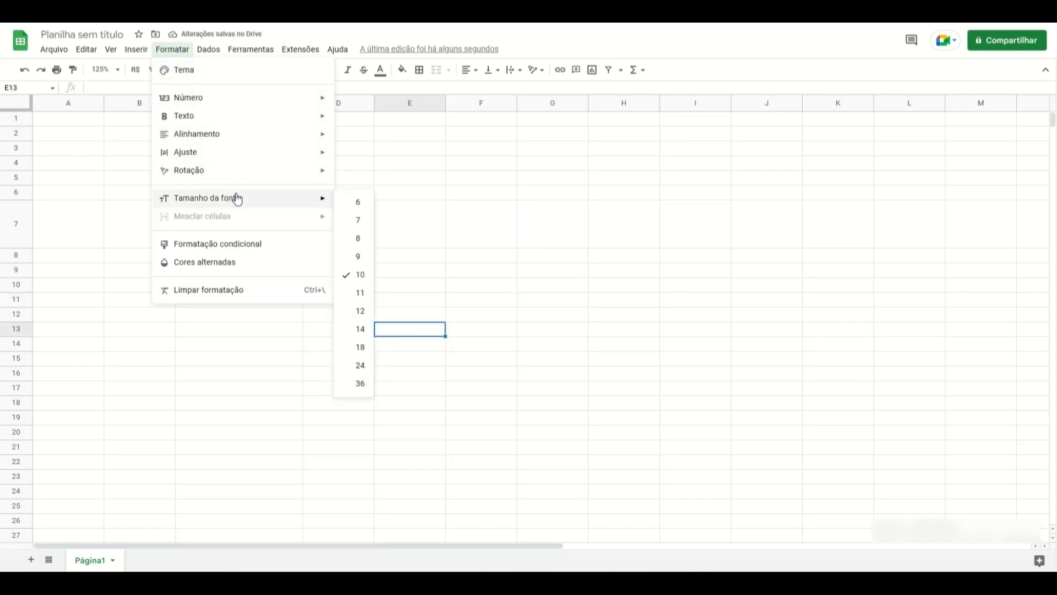
pyautogui.click(416, 322)
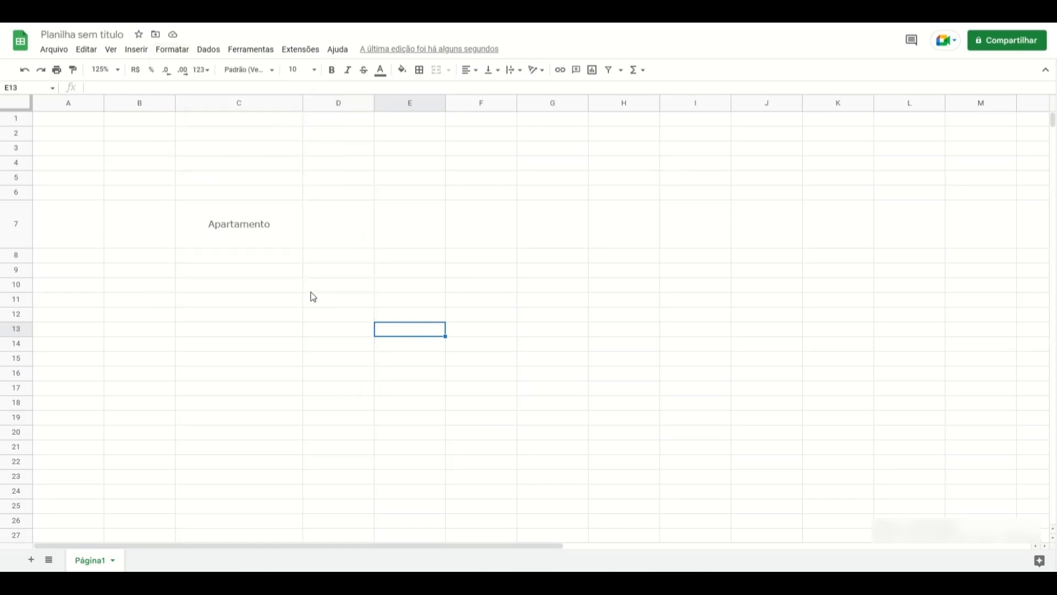
# Step: Set the font size of the text in cell C7 to 14 and return it to 10
pyautogui.click(243, 228)
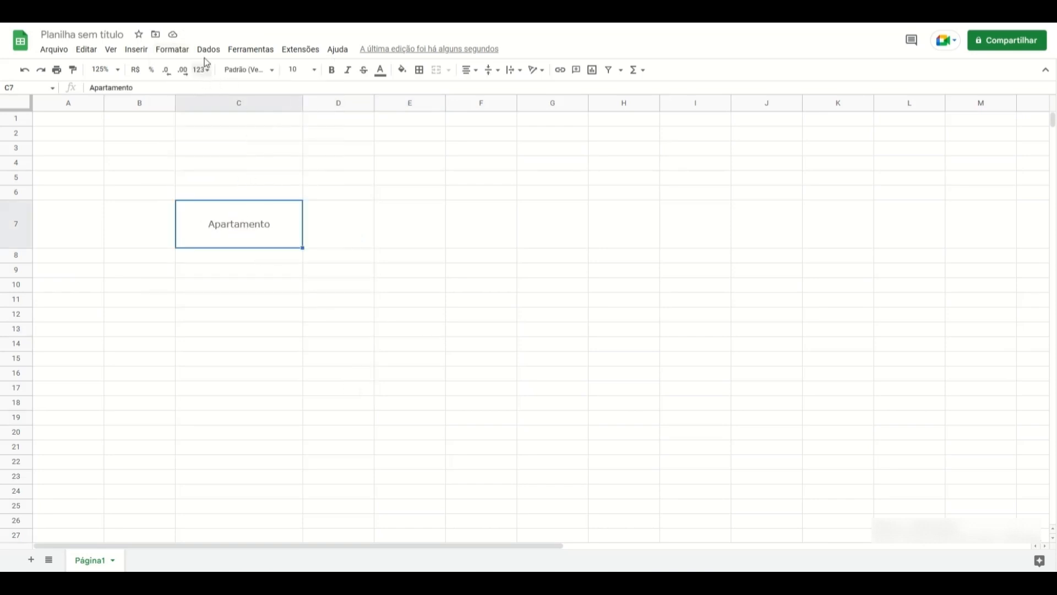
pyautogui.click(173, 49)
pyautogui.moveTo(225, 199)
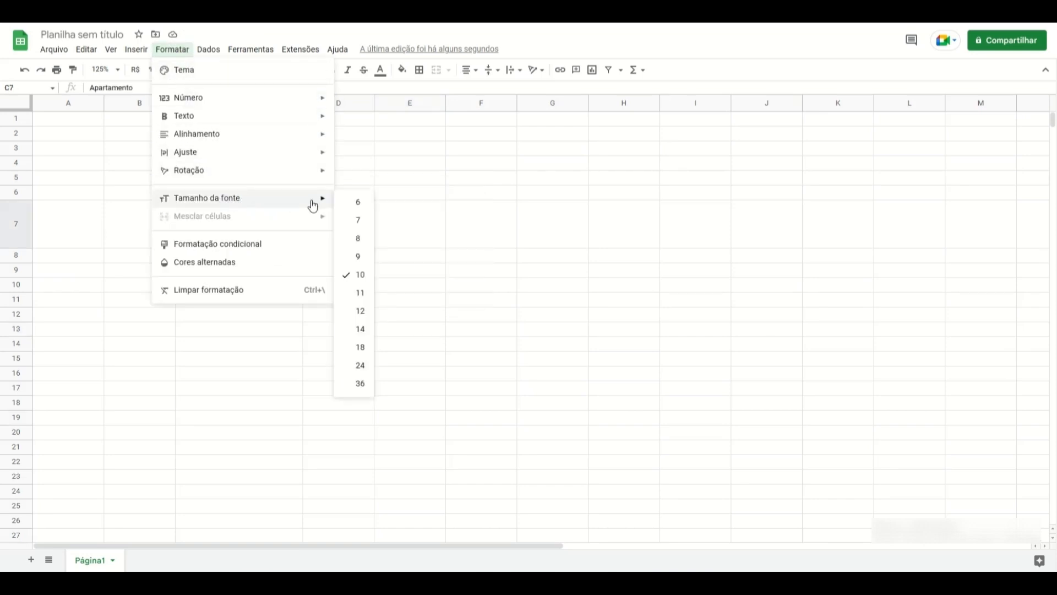
pyautogui.click(361, 333)
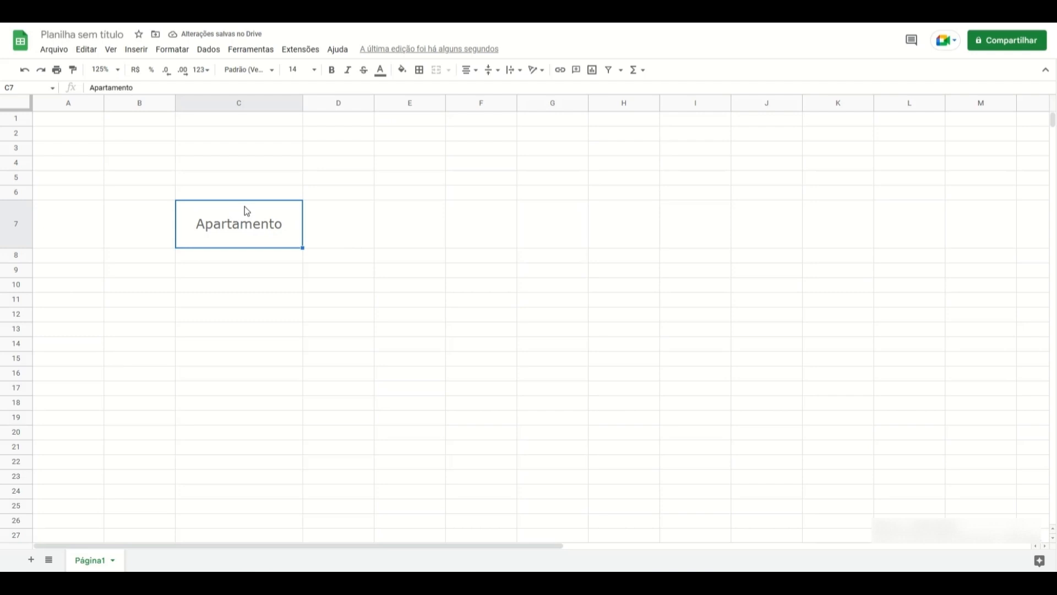
pyautogui.click(314, 70)
pyautogui.click(297, 163)
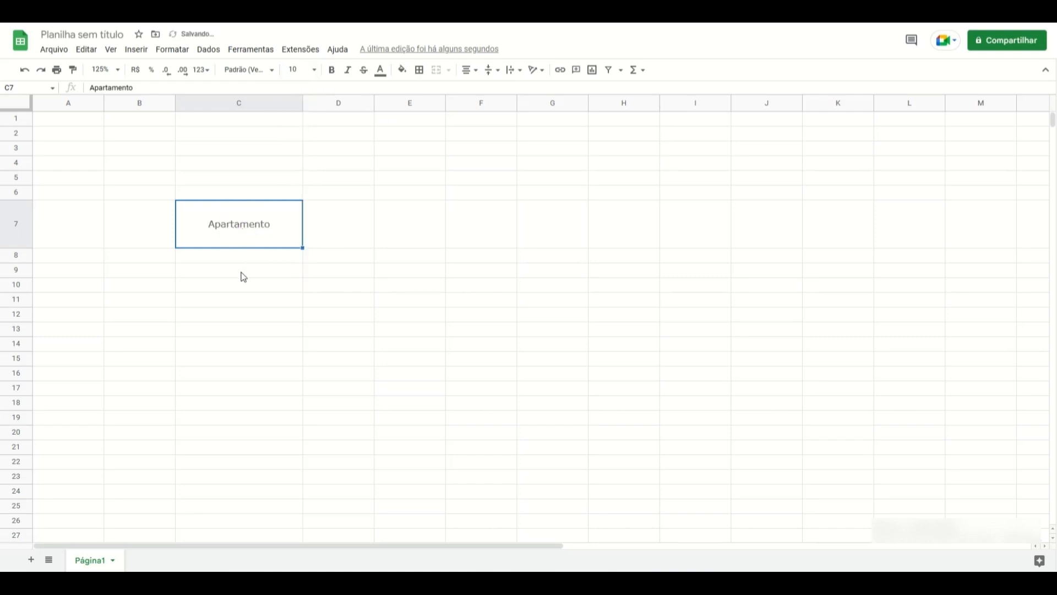
pyautogui.click(241, 227)
pyautogui.click(314, 70)
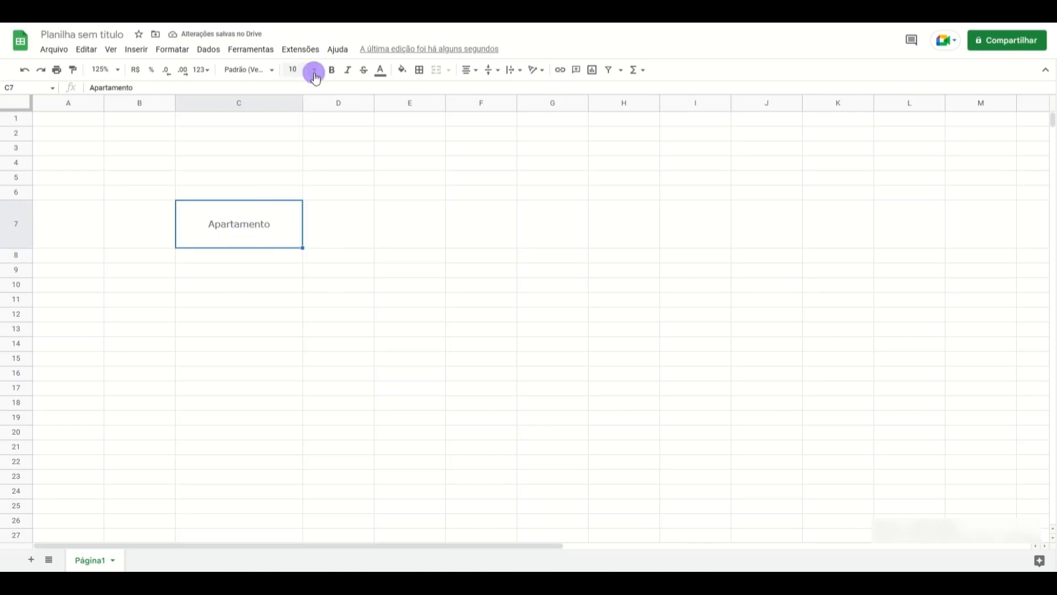
pyautogui.click(174, 52)
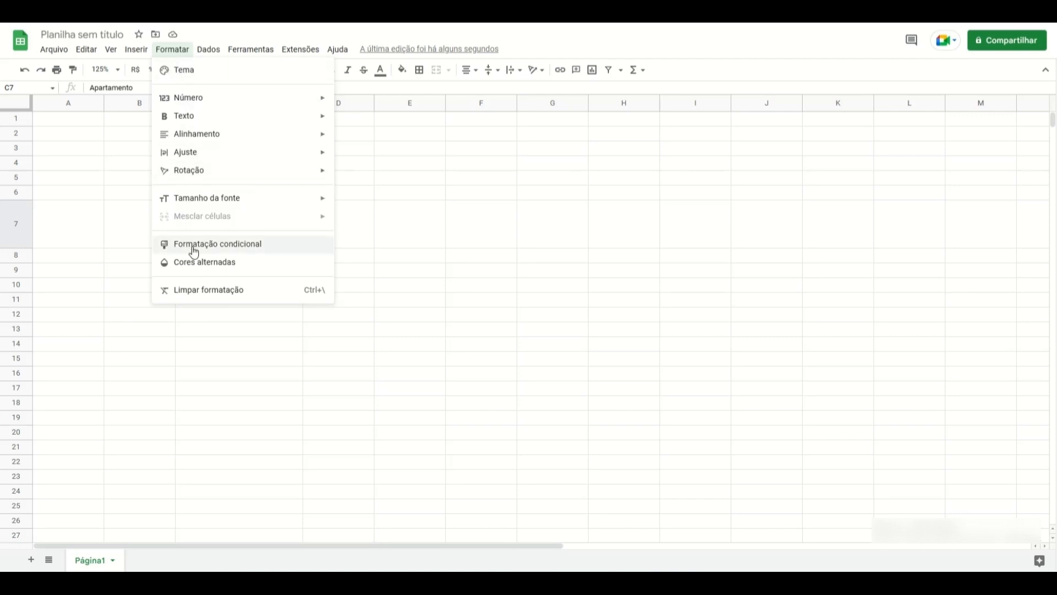
# Step: Enter the numbers 1, 2 and 3 in cells D11, E11 and F11
pyautogui.click(354, 301)
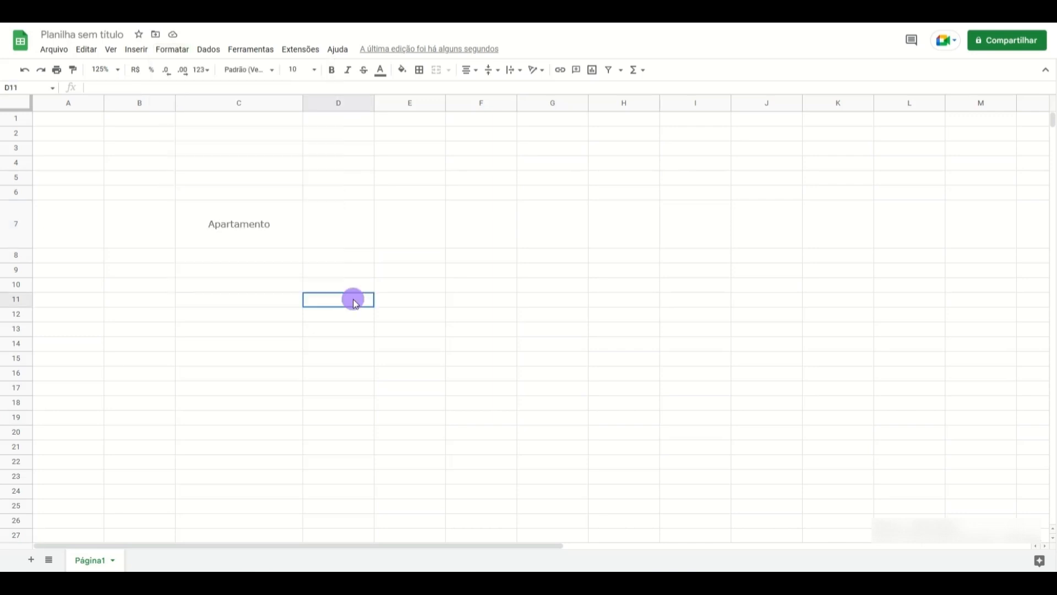
pyautogui.write('1')
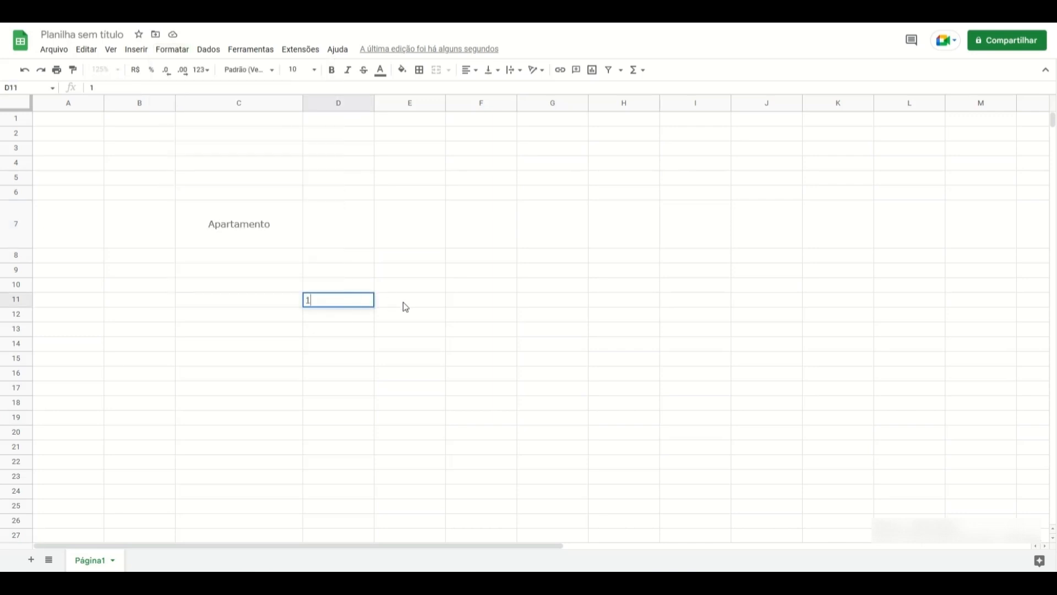
pyautogui.click(405, 302)
pyautogui.write('2')
pyautogui.click(480, 300)
pyautogui.write('3')
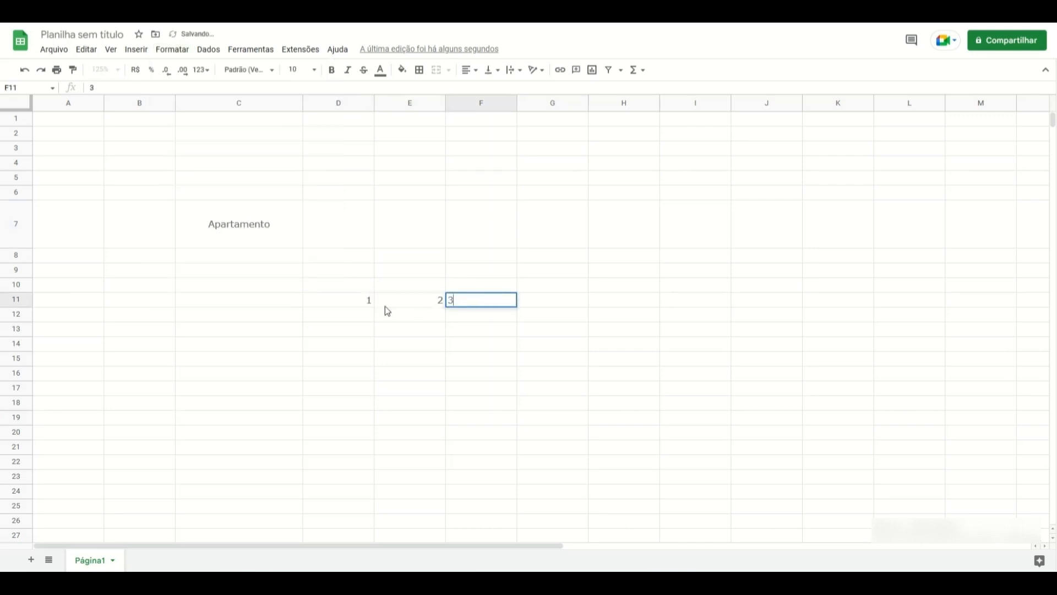
pyautogui.click(356, 317)
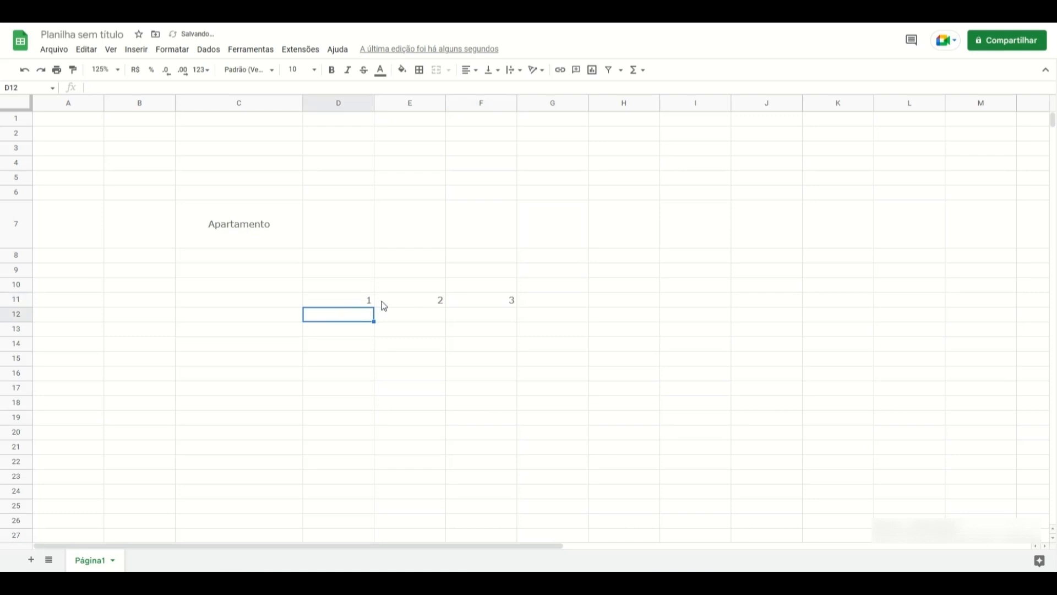
# Step: Select the range D11:F11 and start a conditional formatting rule for it
pyautogui.click(366, 300)
pyautogui.click(401, 302)
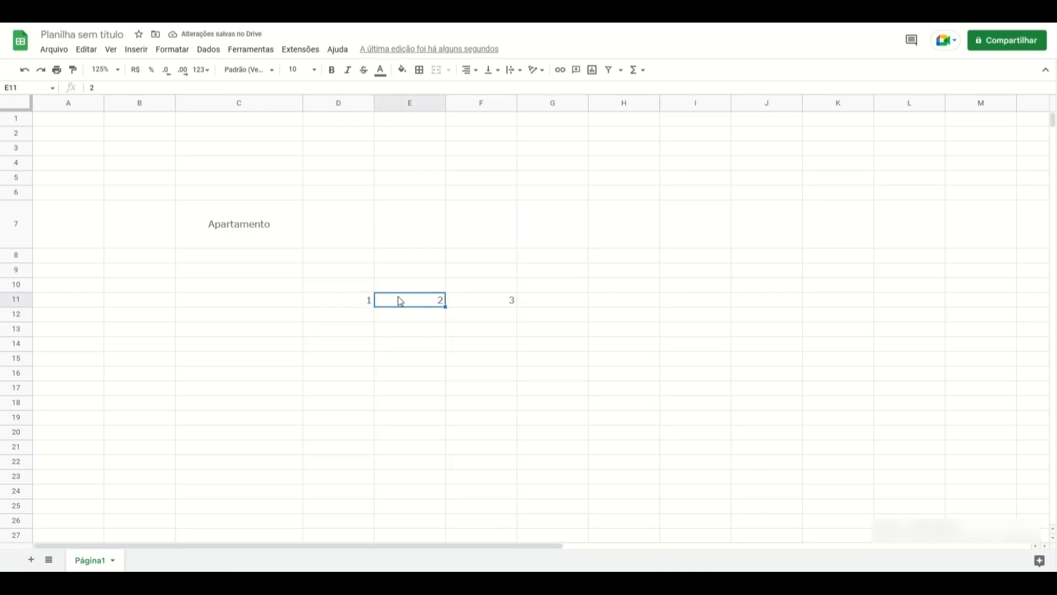
pyautogui.click(358, 302)
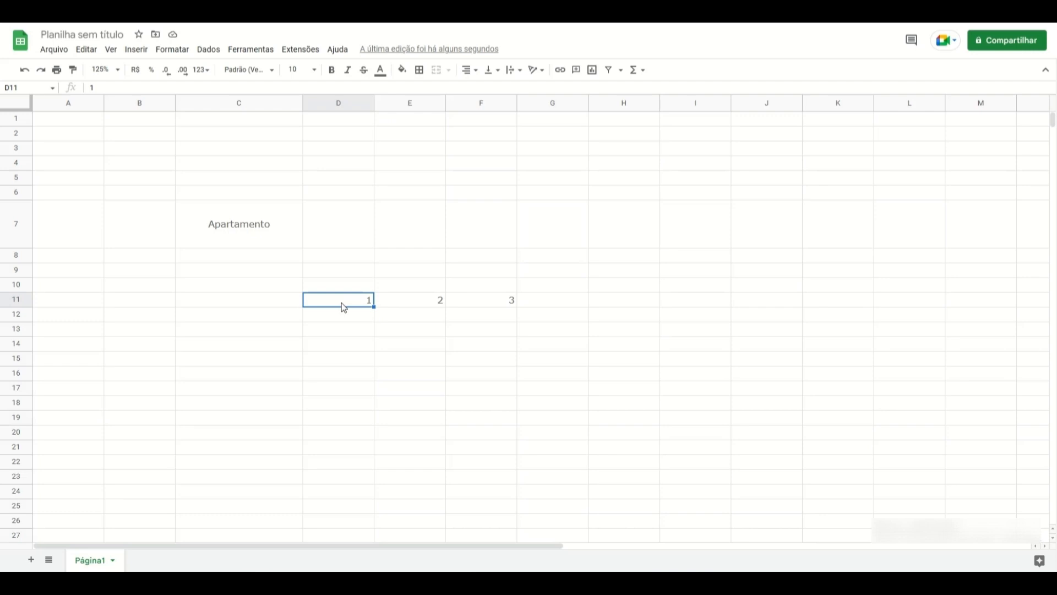
pyautogui.moveTo(344, 307); pyautogui.dragTo(486, 306)
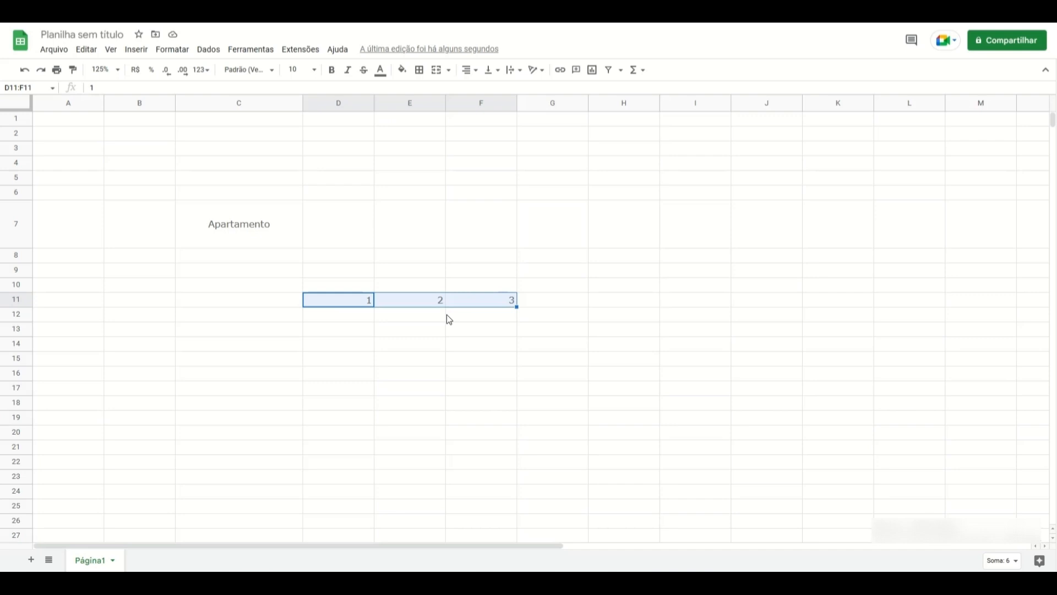
pyautogui.click(180, 51)
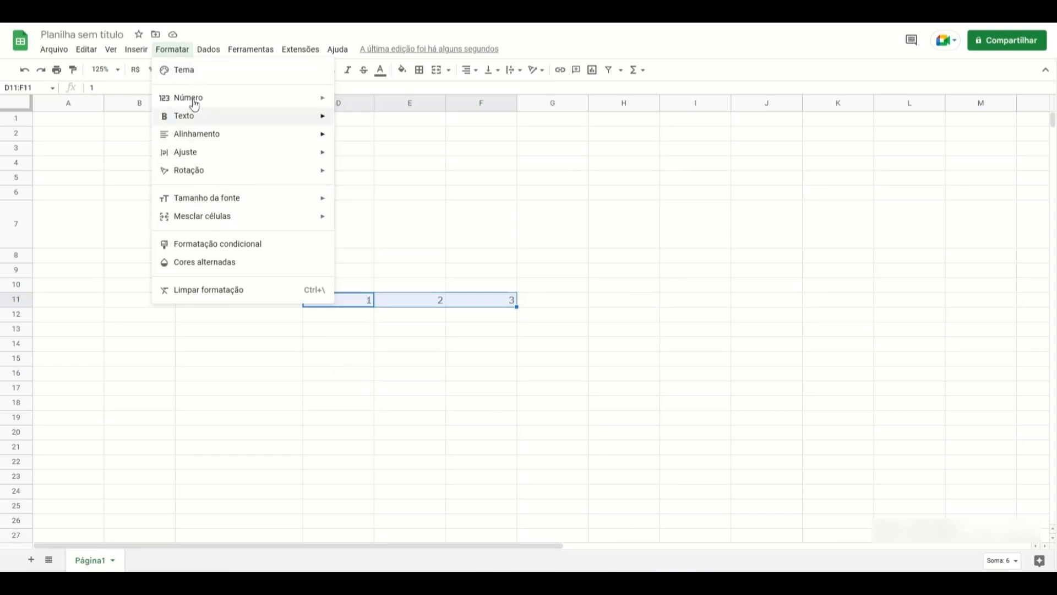
pyautogui.moveTo(211, 204)
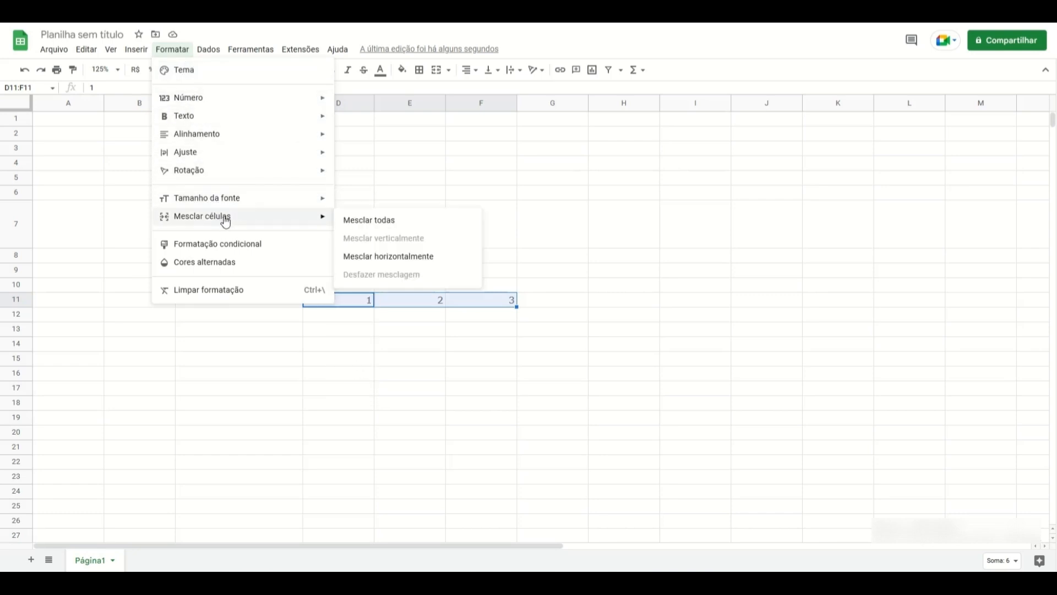
pyautogui.click(221, 251)
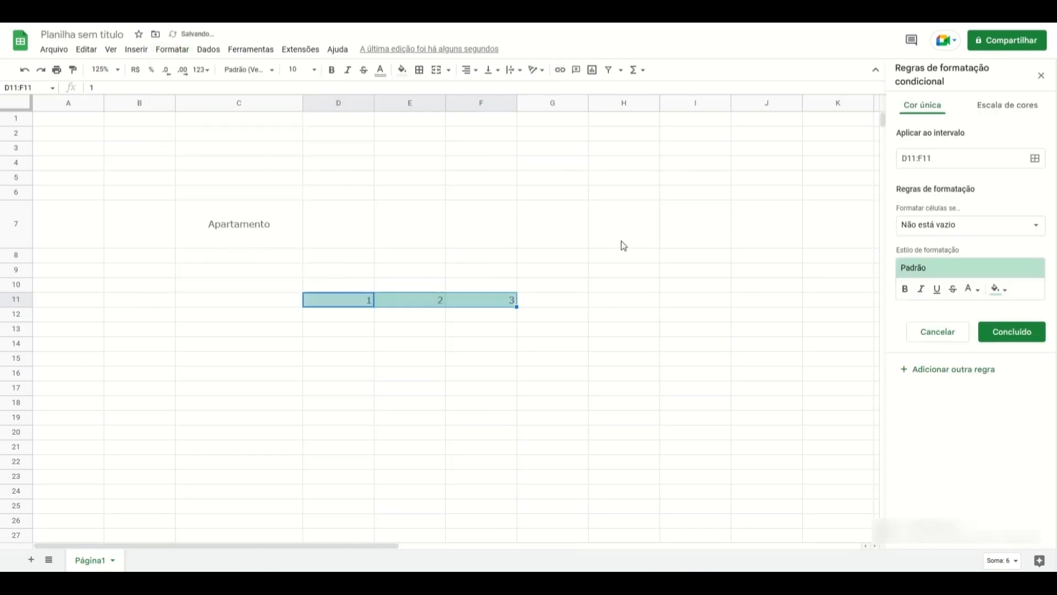
# Step: Change the D11:F11 rule to a color scale running from white to red
pyautogui.click(986, 112)
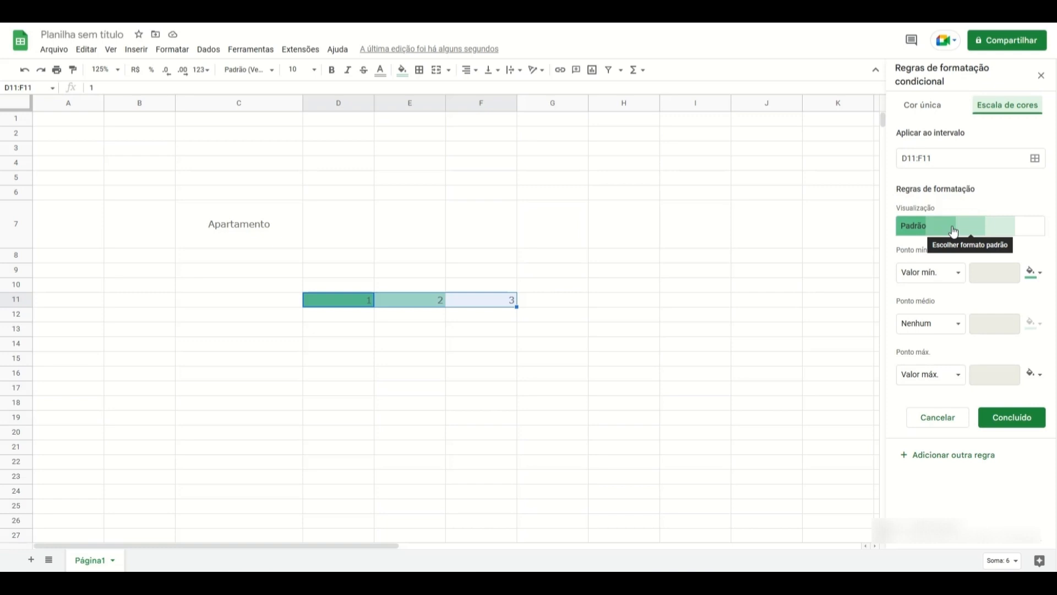
pyautogui.click(954, 231)
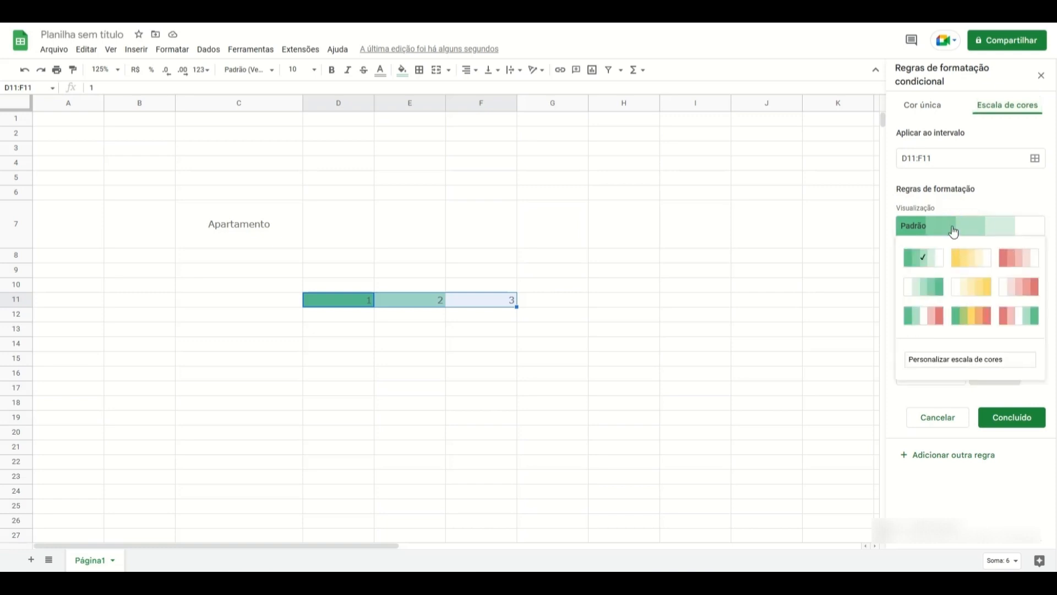
pyautogui.click(1020, 288)
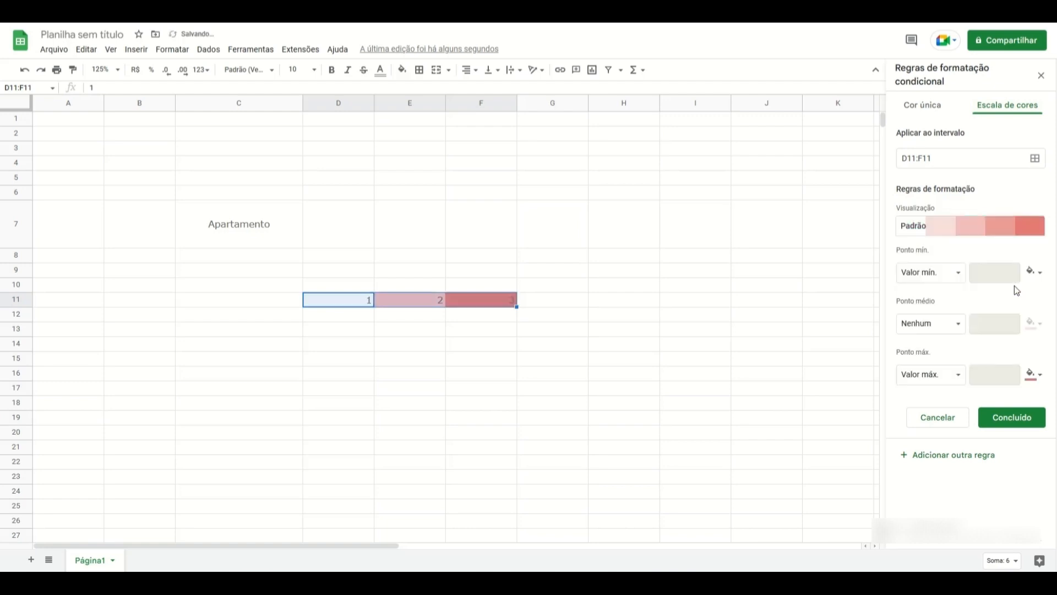
pyautogui.click(572, 338)
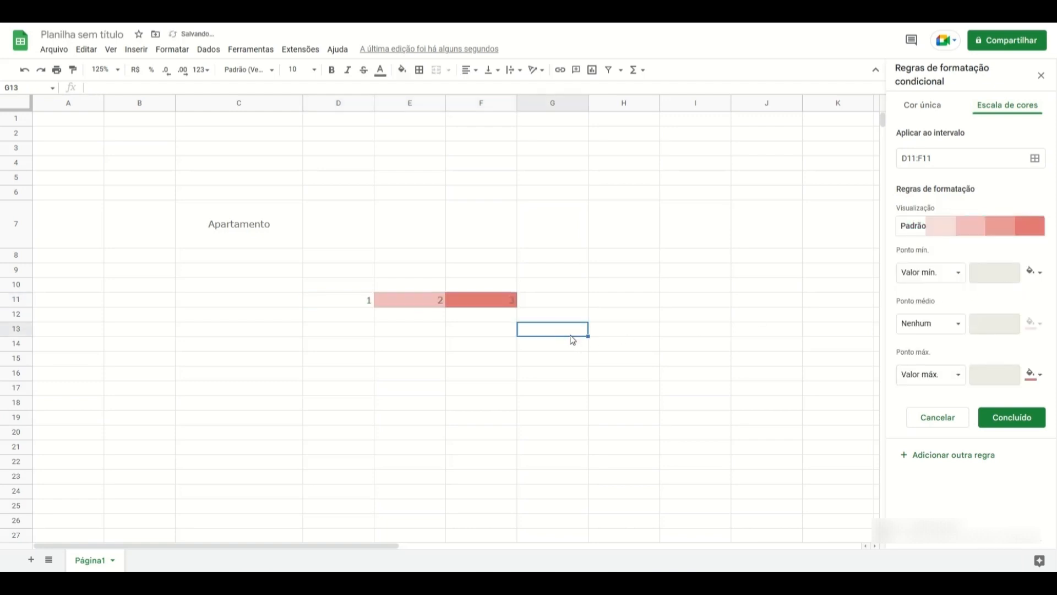
# Step: Inspect how the white-to-red scale colors each of the cells D11, E11 and F11
pyautogui.click(352, 305)
pyautogui.click(441, 302)
pyautogui.click(487, 300)
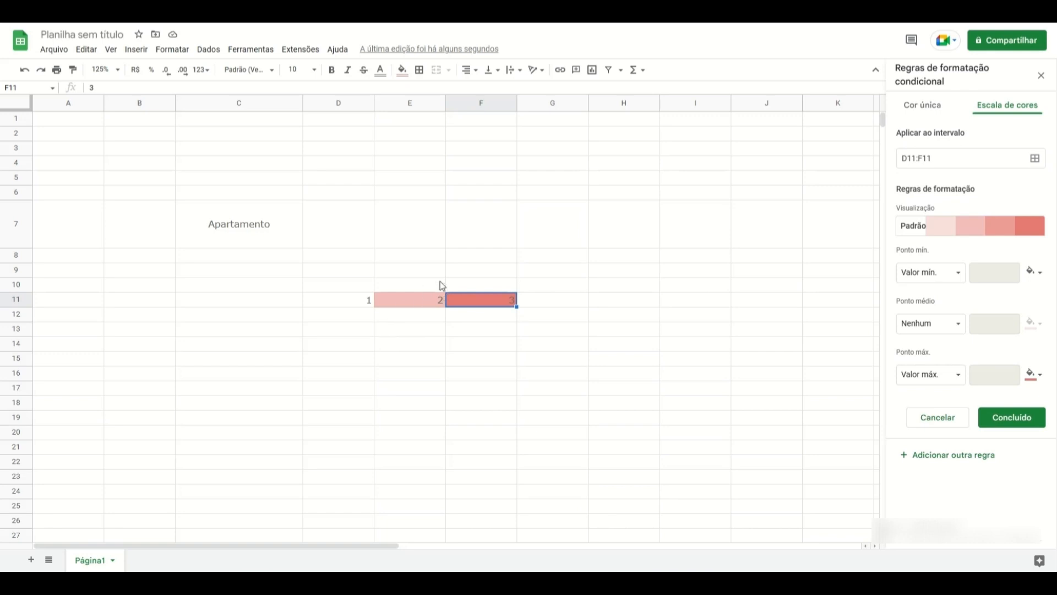
pyautogui.click(418, 301)
pyautogui.click(347, 307)
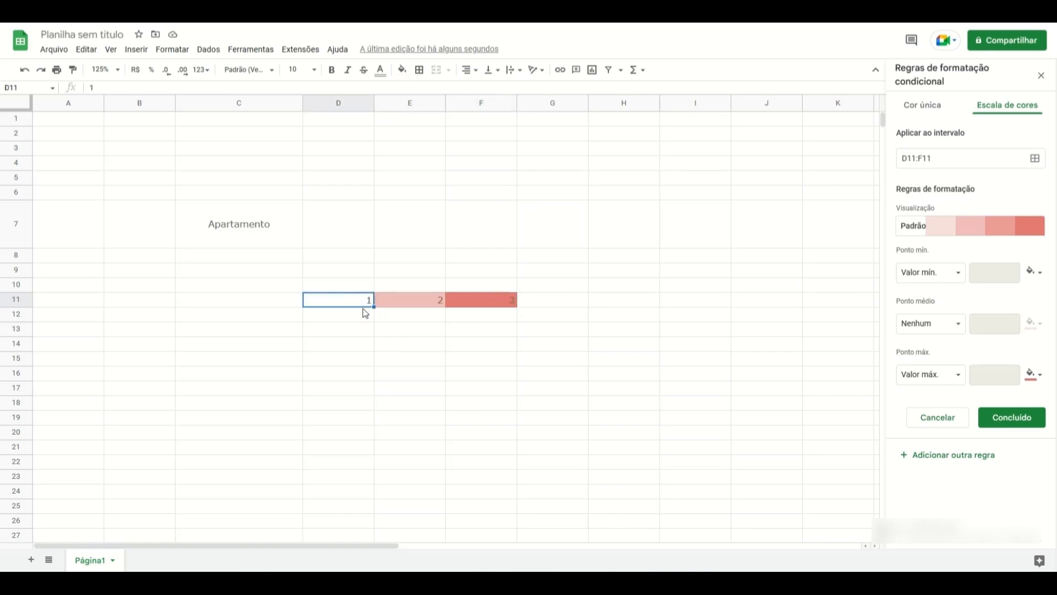
# Step: Switch the D11:F11 color scale to green-white-red and compare the colors of cells D11 and F11
pyautogui.click(966, 226)
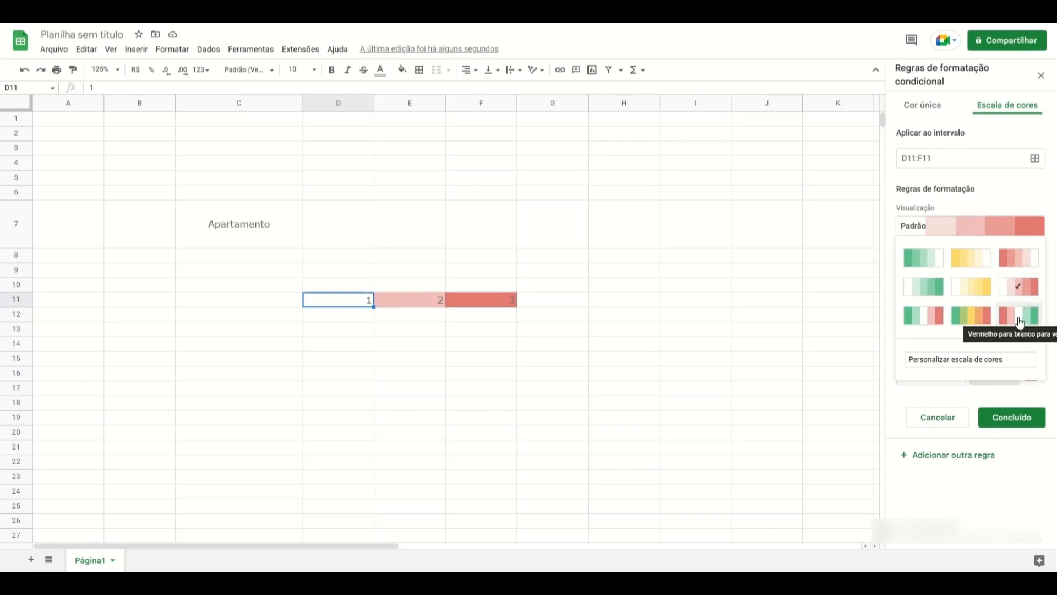
pyautogui.click(930, 315)
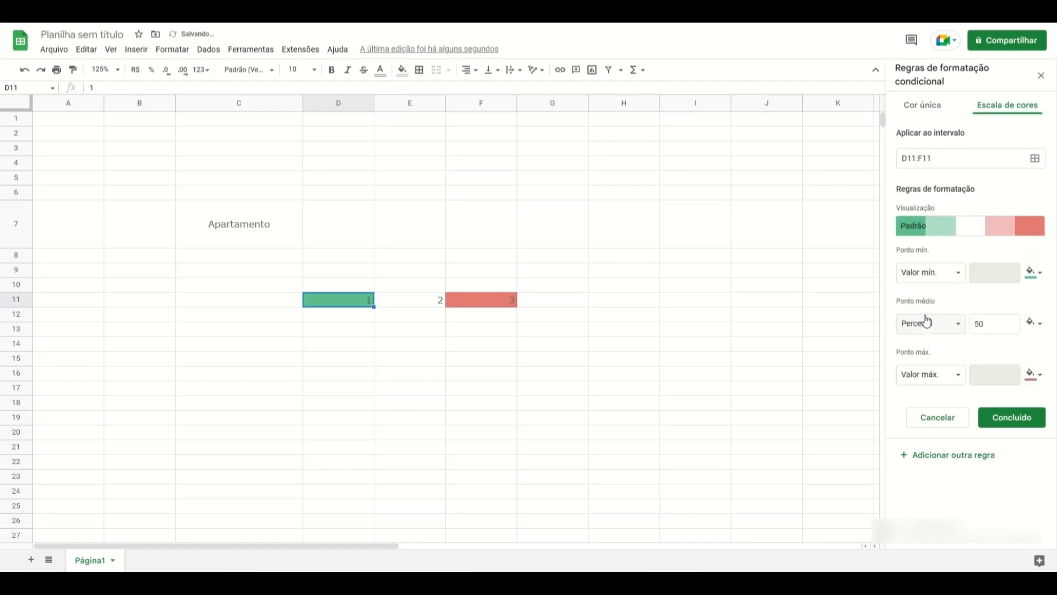
pyautogui.click(380, 316)
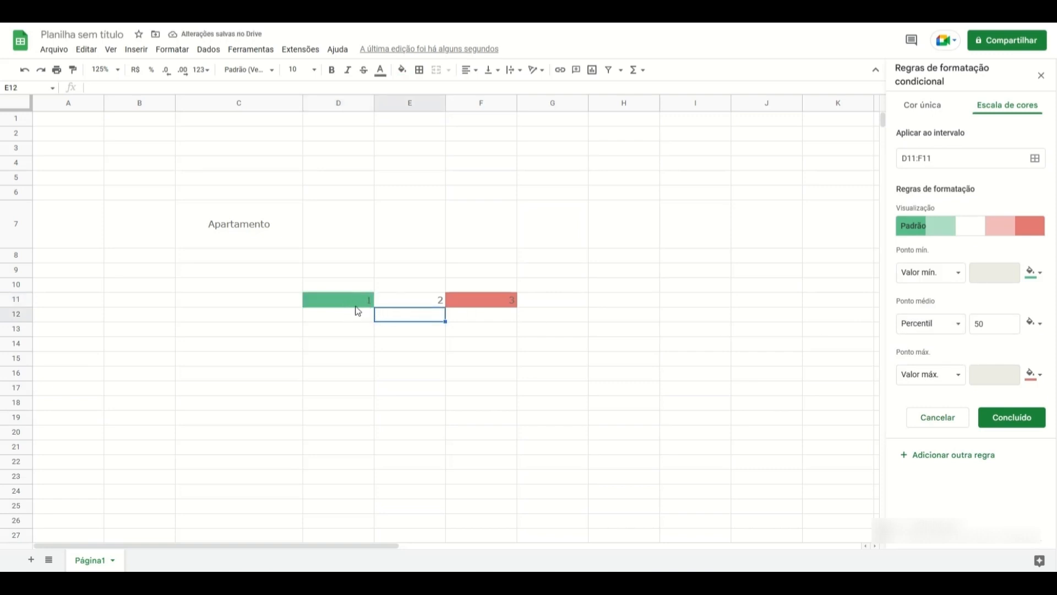
pyautogui.click(352, 305)
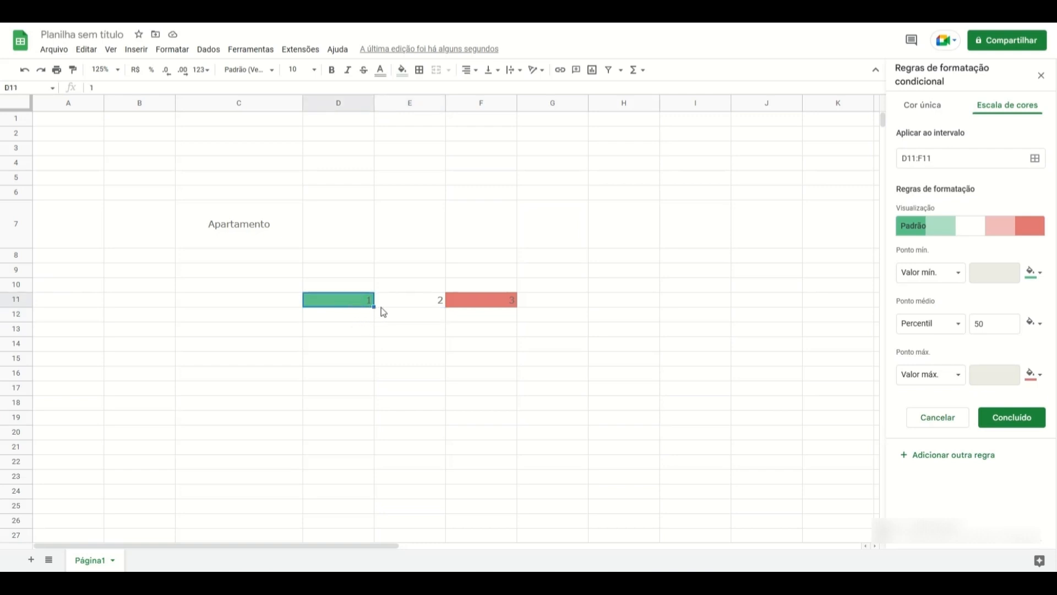
pyautogui.click(347, 316)
pyautogui.click(345, 303)
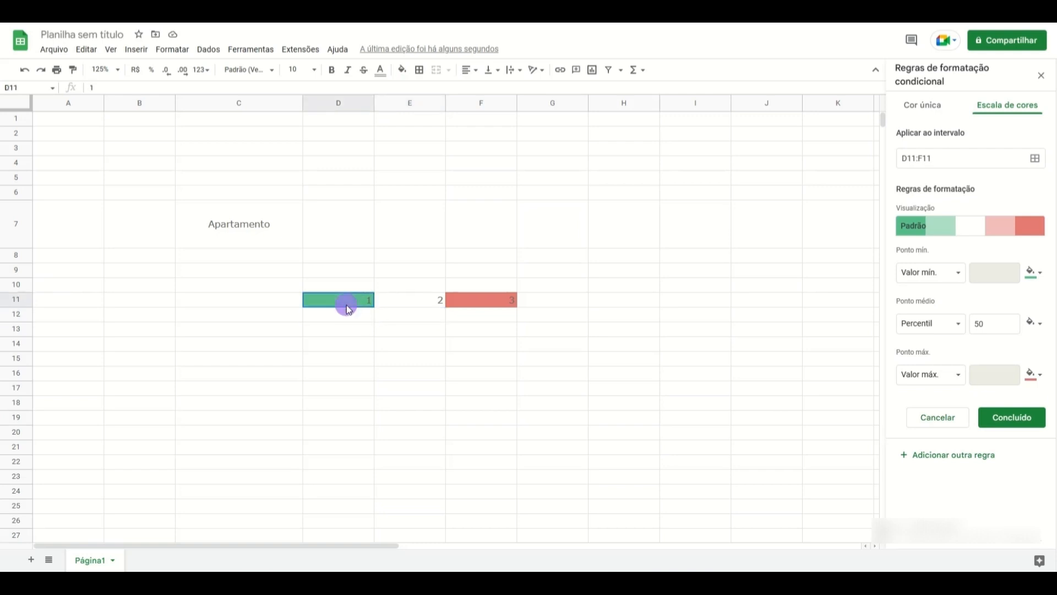
pyautogui.click(489, 304)
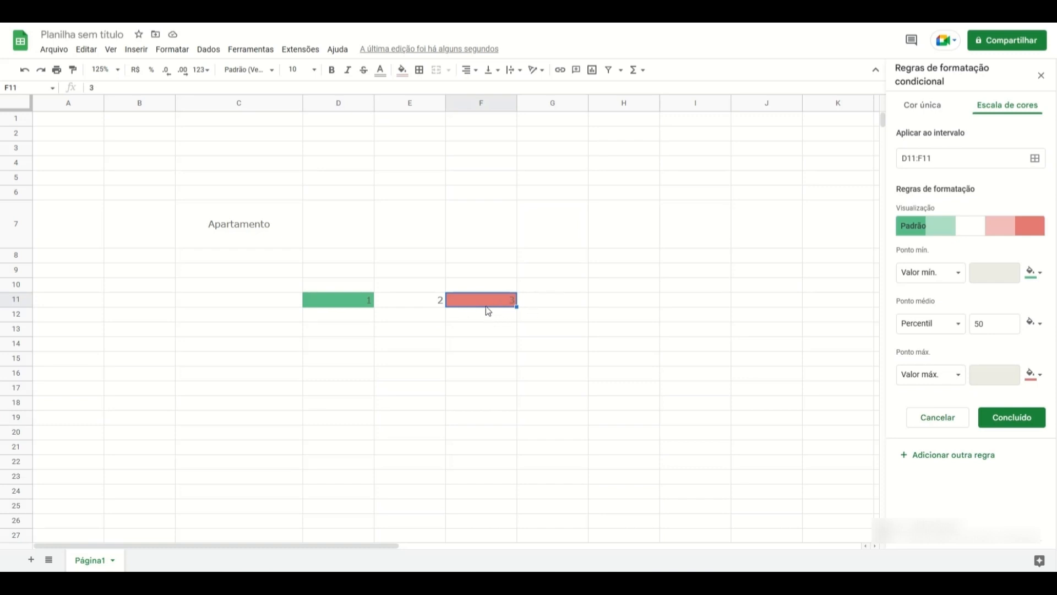
# Step: Return the D11:F11 color scale to white-to-red and view the types available for the minimum point
pyautogui.click(962, 232)
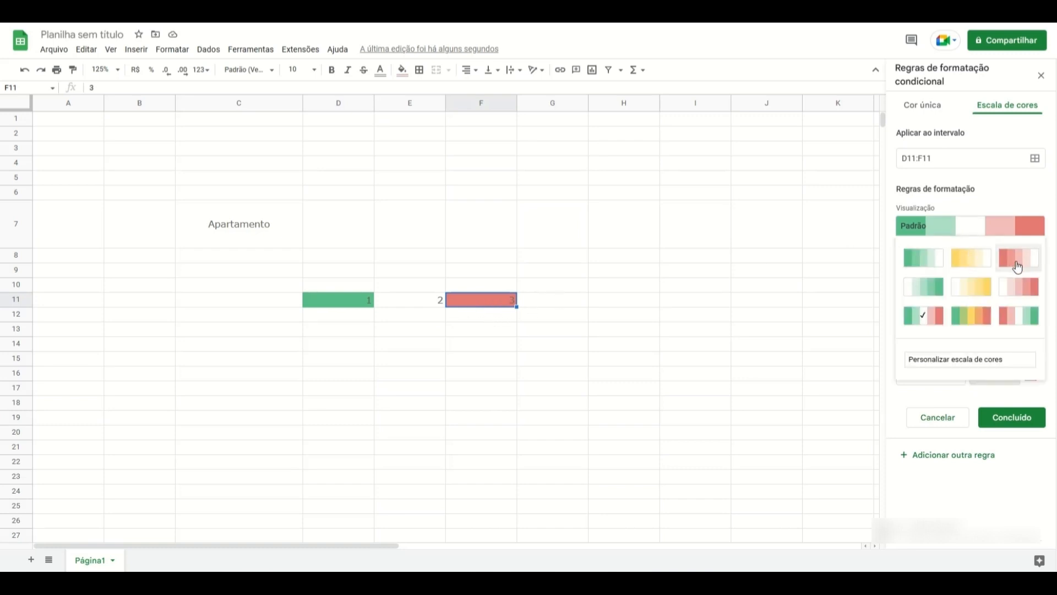
pyautogui.click(1020, 291)
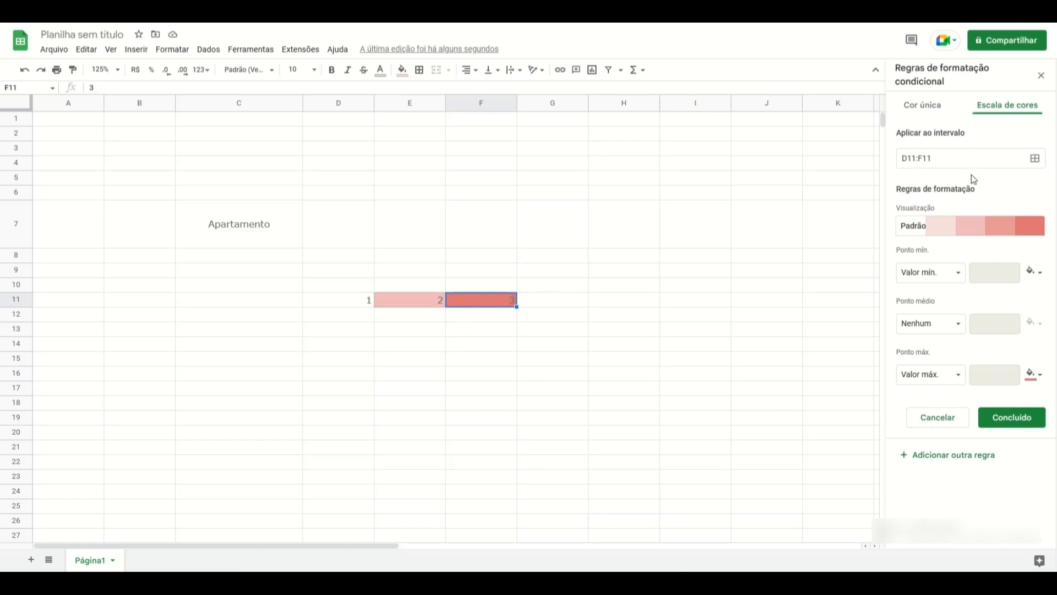
pyautogui.click(943, 273)
pyautogui.click(954, 249)
# Step: Try Número and Porcentagem as the color scale's minimum point type, and return it to Valor mín
pyautogui.click(939, 273)
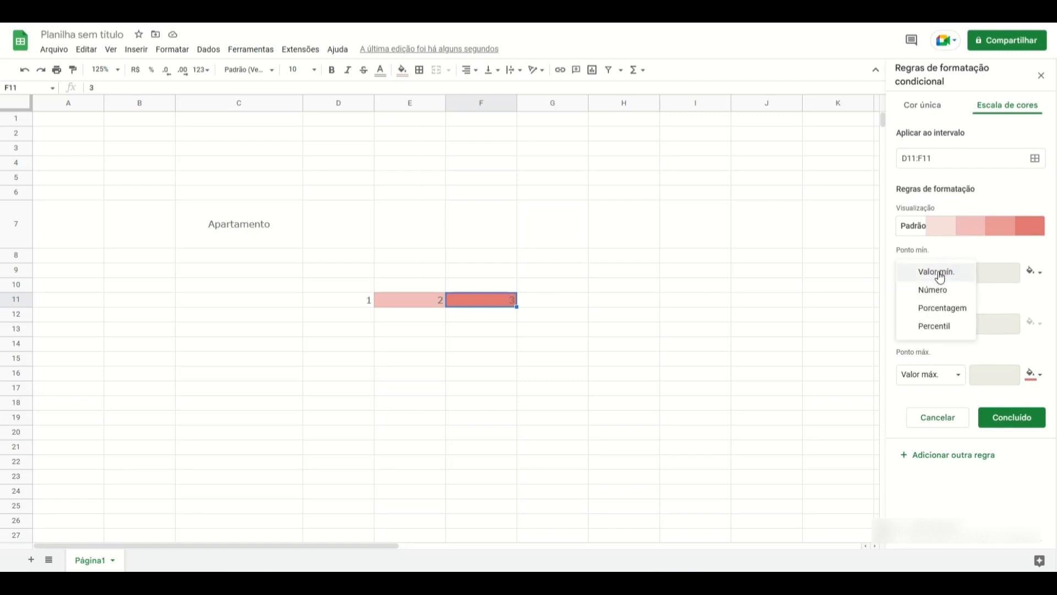
pyautogui.click(944, 291)
pyautogui.click(939, 279)
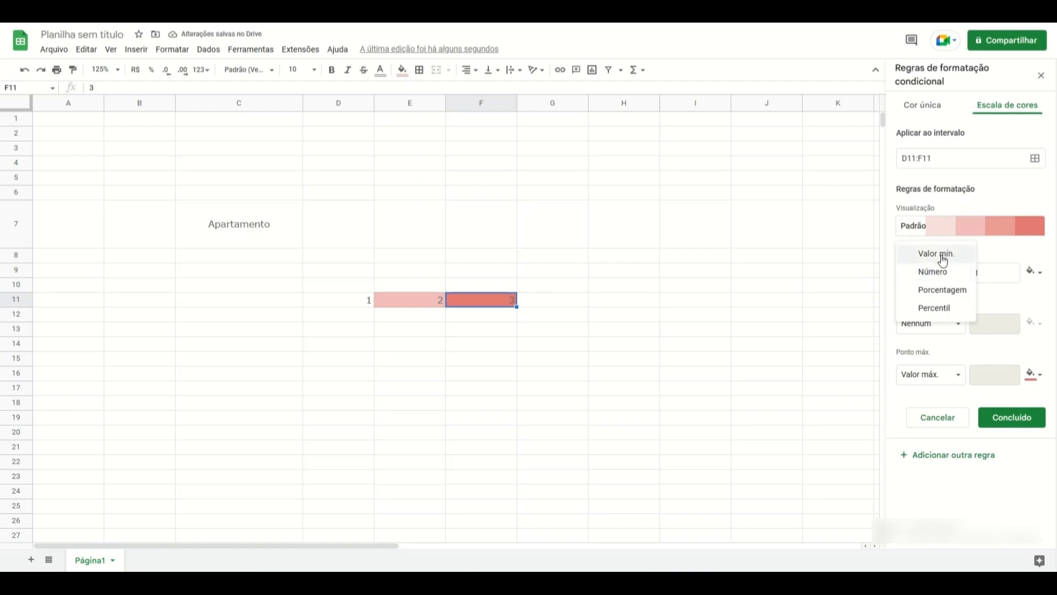
pyautogui.click(951, 289)
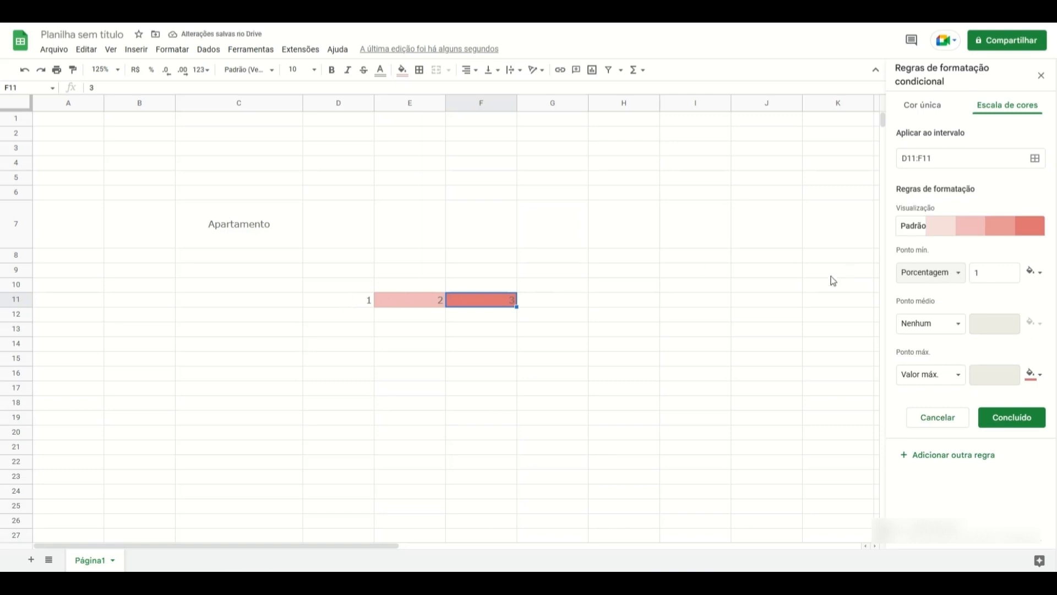
pyautogui.click(939, 273)
pyautogui.click(948, 236)
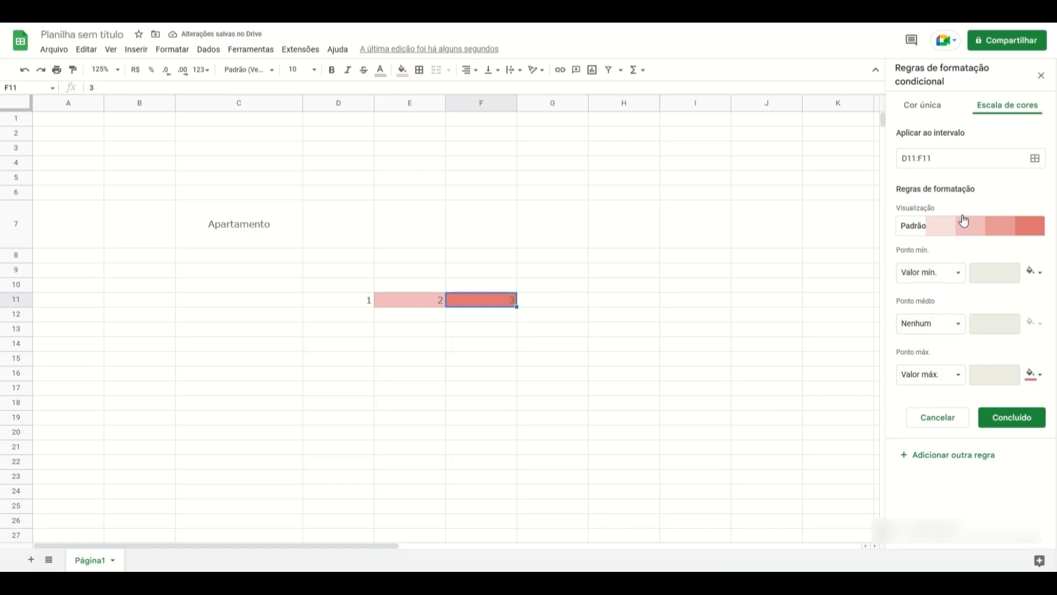
# Step: Change the D11:F11 rule to a single color (Cor única) and close the conditional formatting rules
pyautogui.click(939, 158)
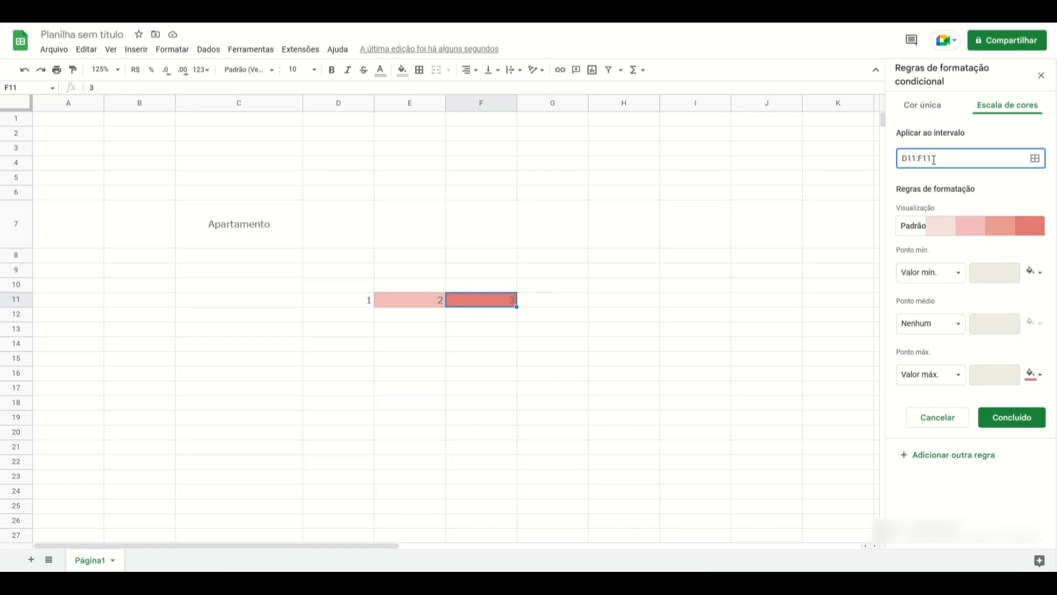
pyautogui.click(936, 112)
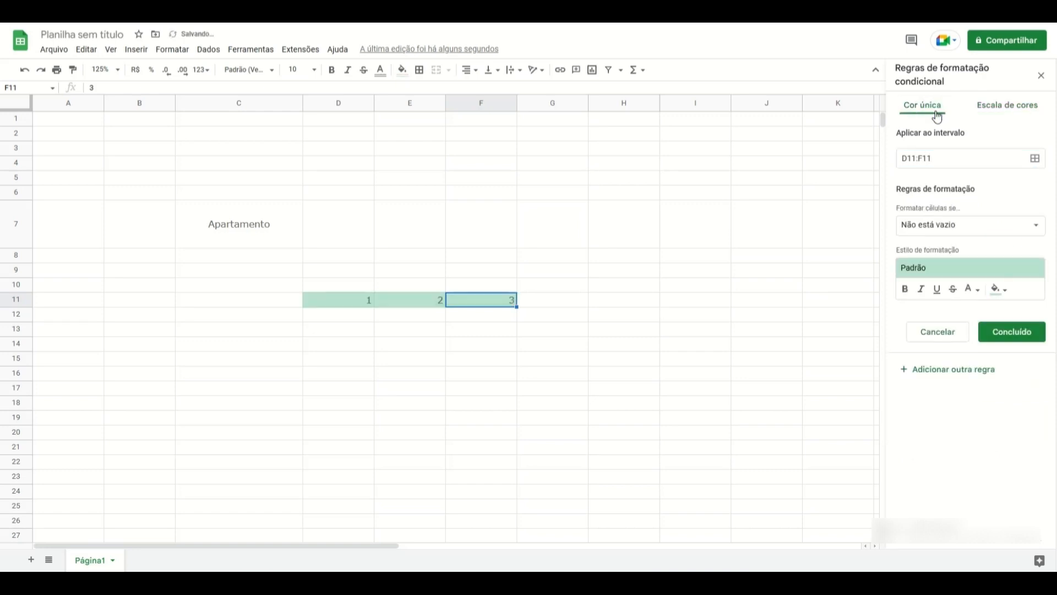
pyautogui.click(1041, 79)
# Step: Apply alternating colors with a title row to A1:C4 and look over the colored cells
pyautogui.click(171, 51)
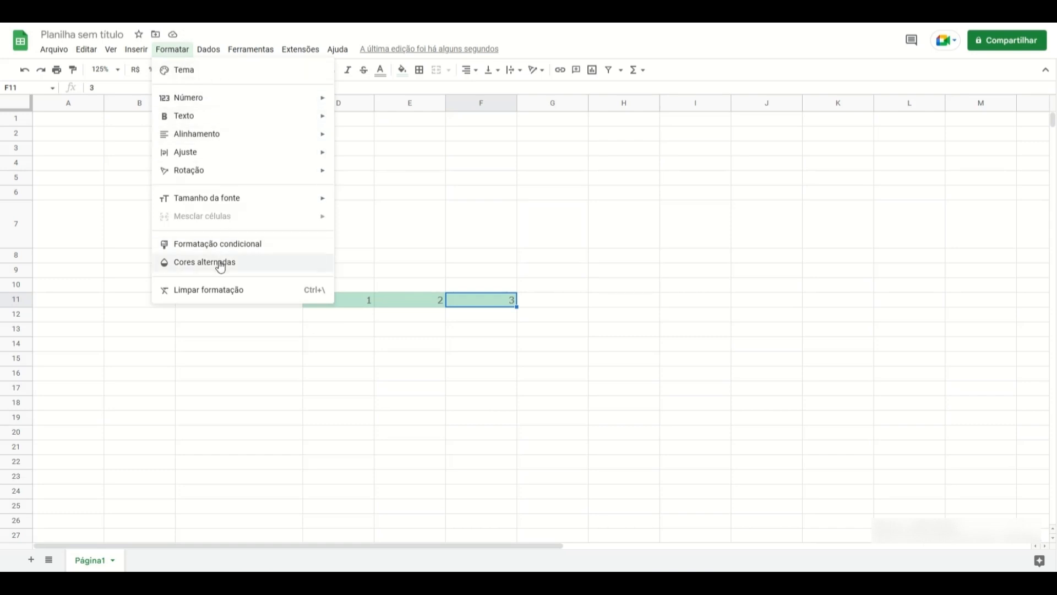
pyautogui.click(473, 286)
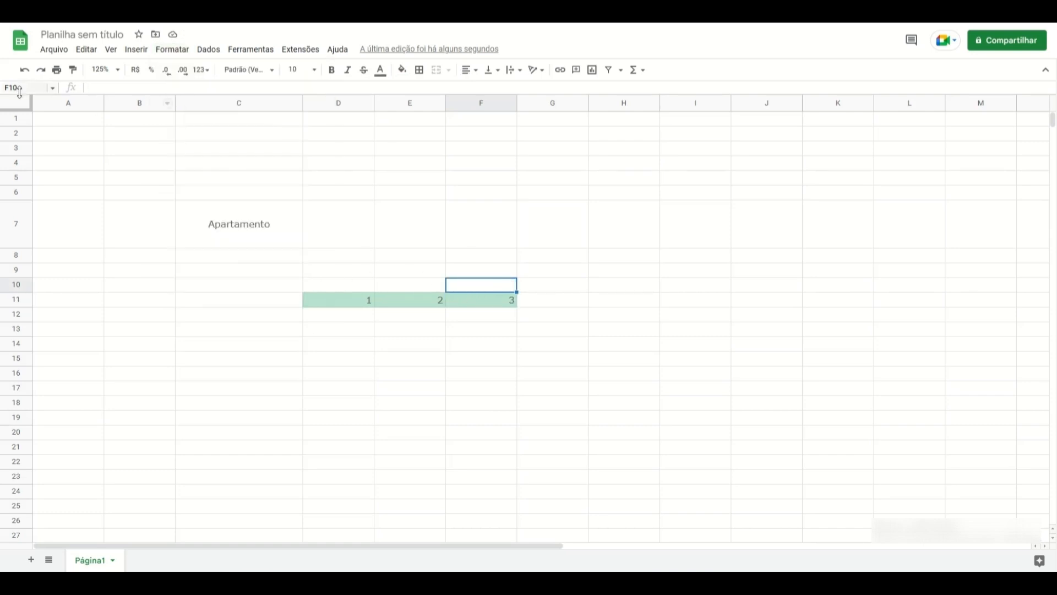
pyautogui.click(58, 123)
pyautogui.moveTo(58, 123); pyautogui.dragTo(201, 163)
pyautogui.click(172, 49)
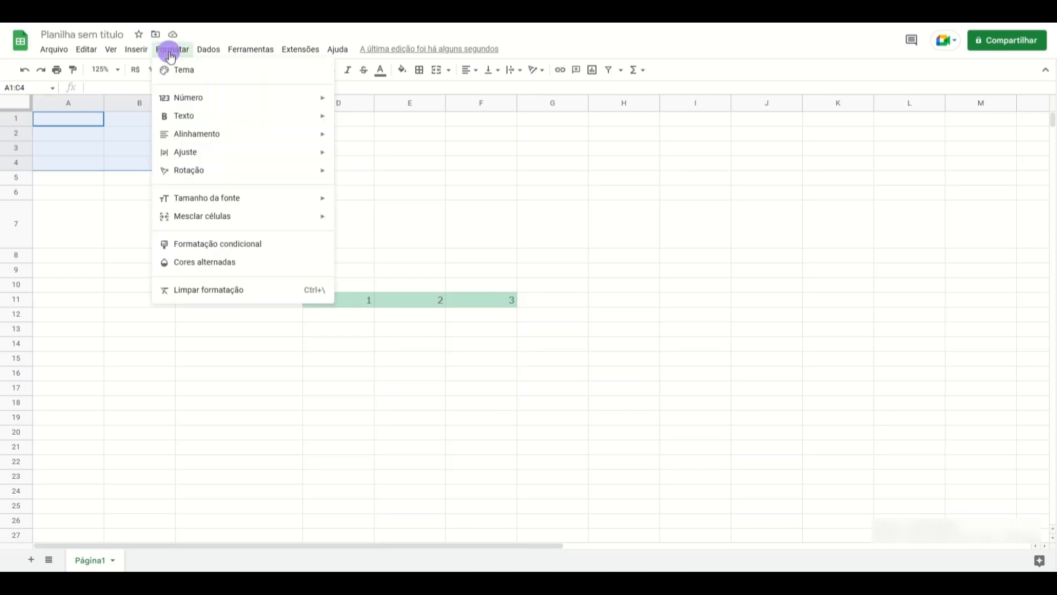
pyautogui.click(218, 262)
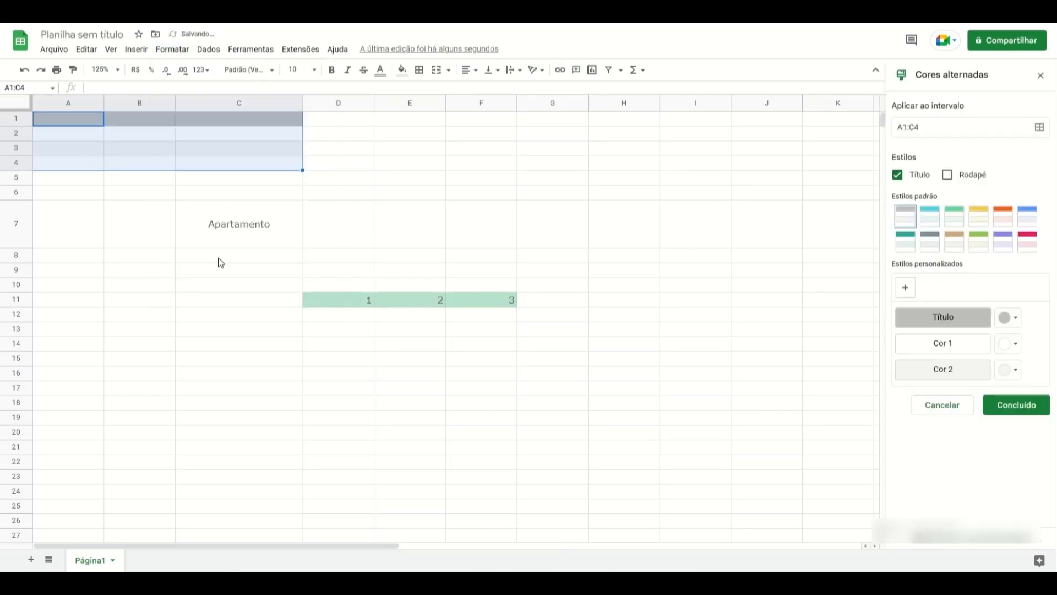
pyautogui.click(293, 212)
pyautogui.click(73, 119)
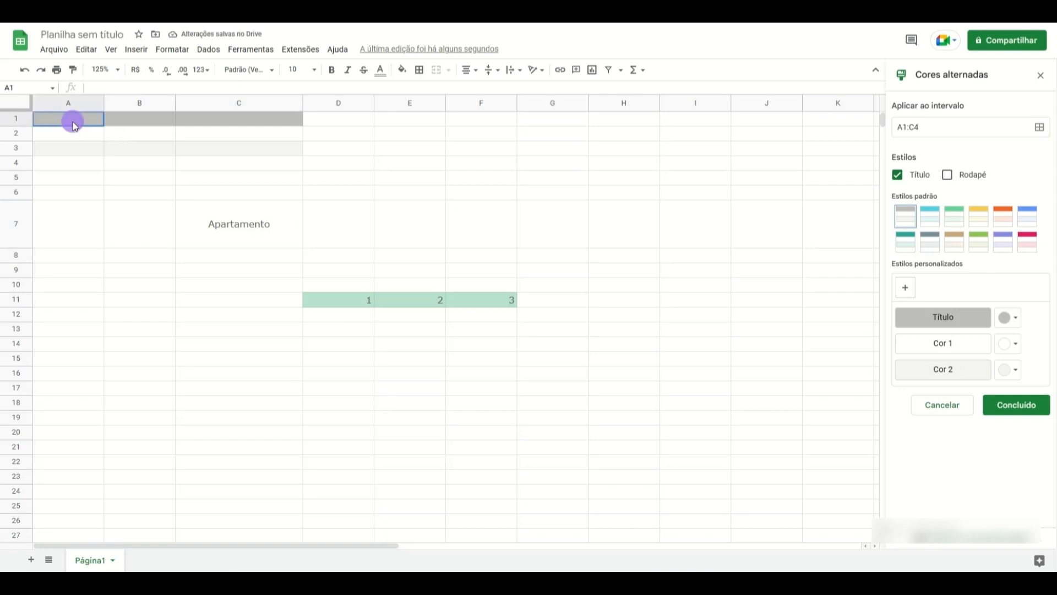
pyautogui.click(142, 123)
# Step: Delete all the sheet's contents and clear the formatting of every cell
pyautogui.click(27, 104)
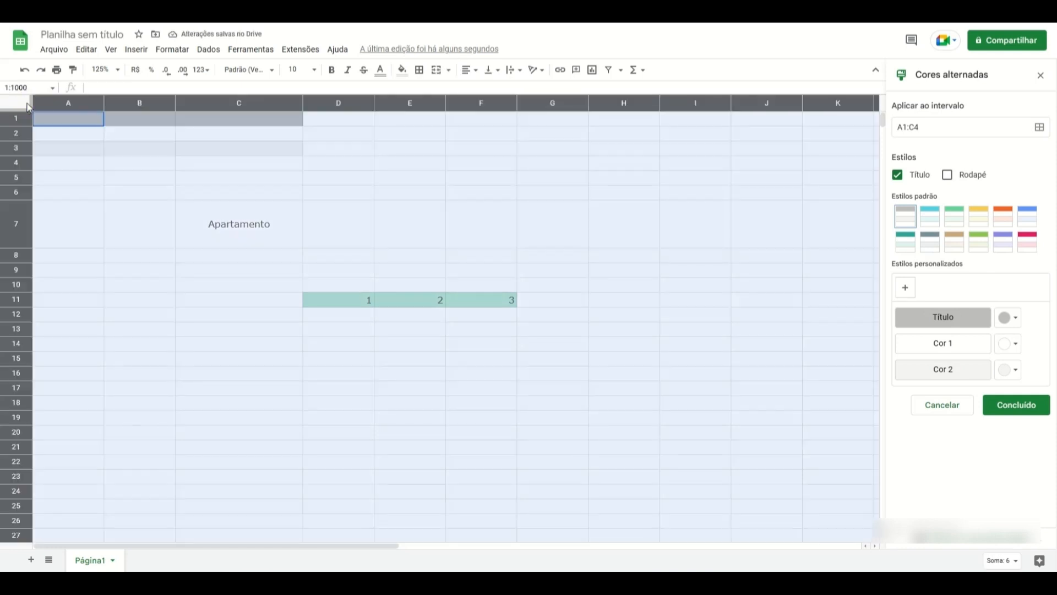
pyautogui.press('Delete')
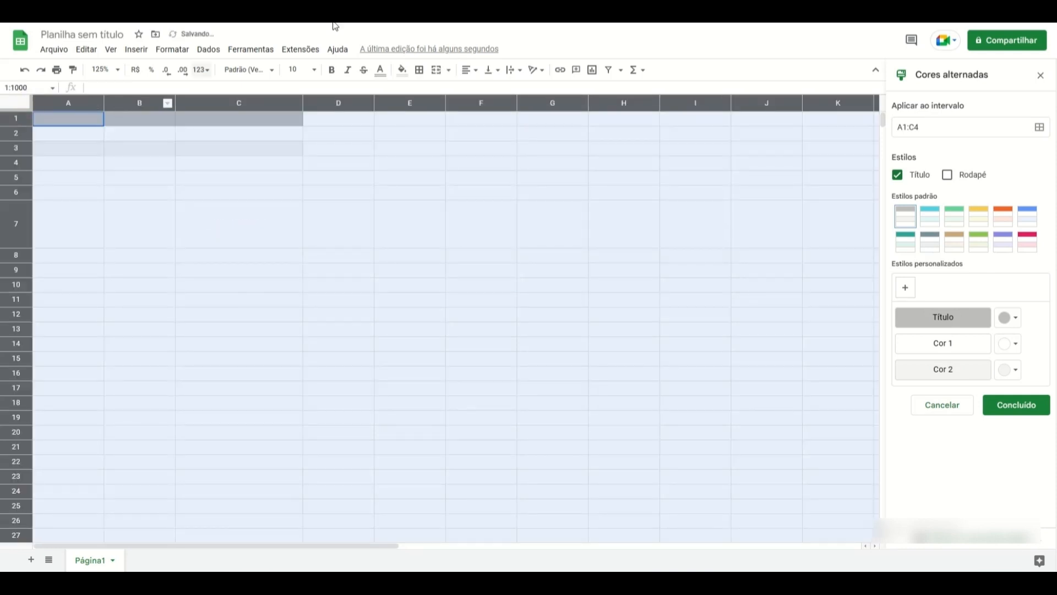
pyautogui.click(172, 50)
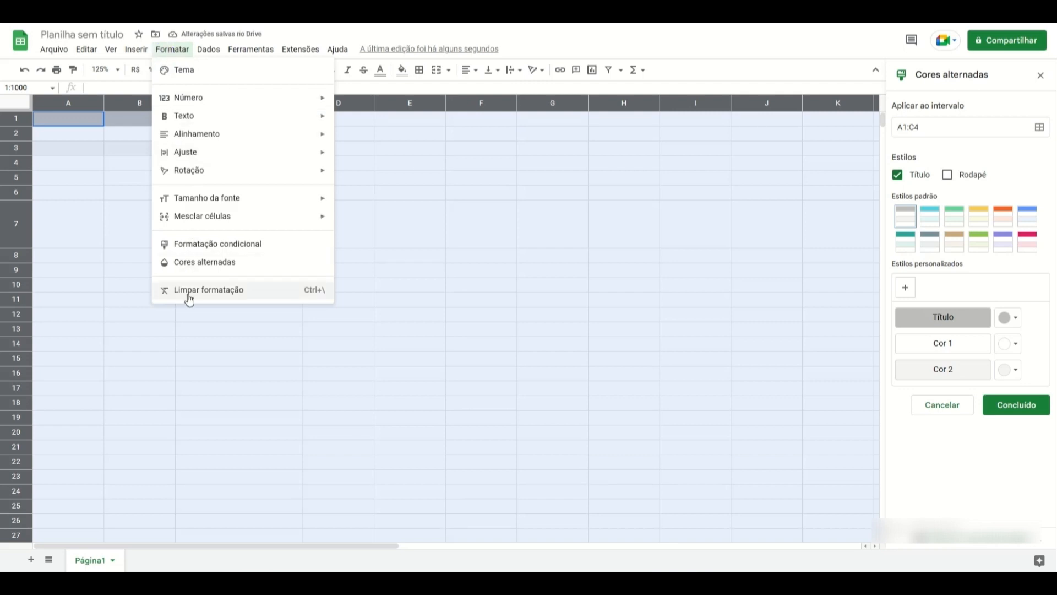
pyautogui.click(222, 293)
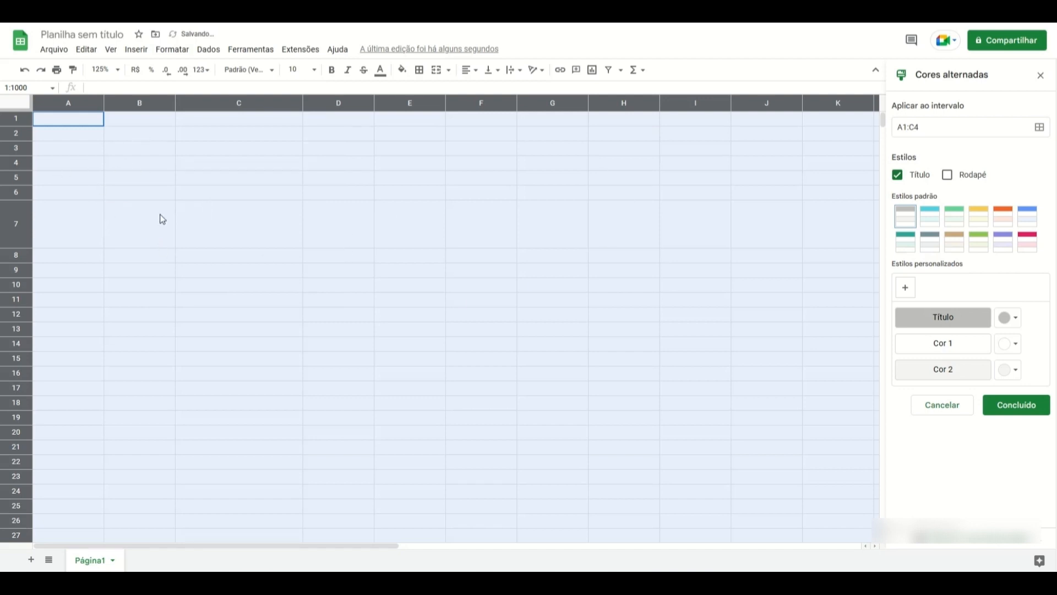
pyautogui.click(94, 194)
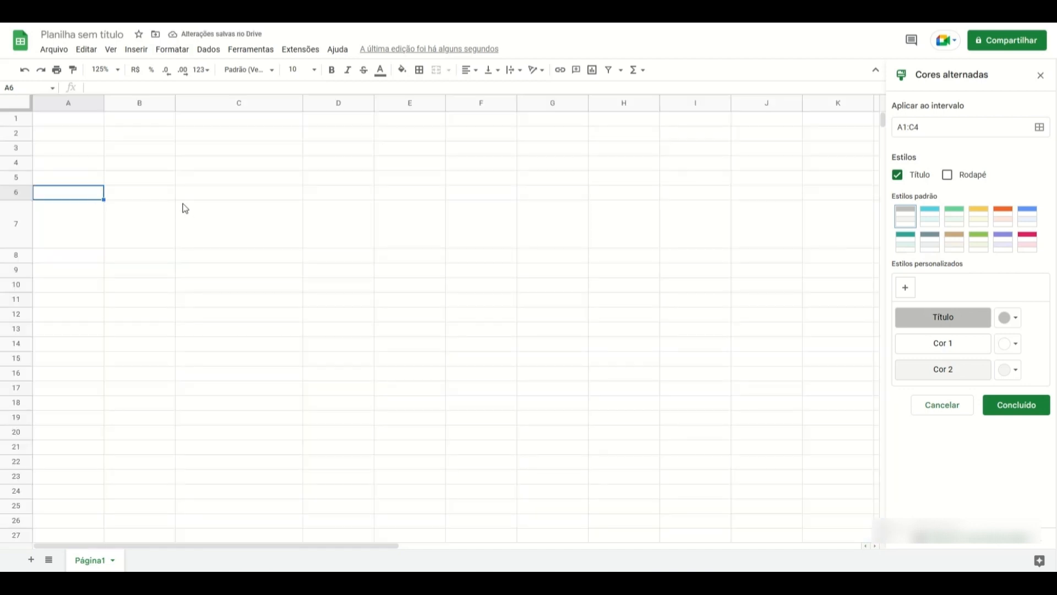
pyautogui.click(24, 109)
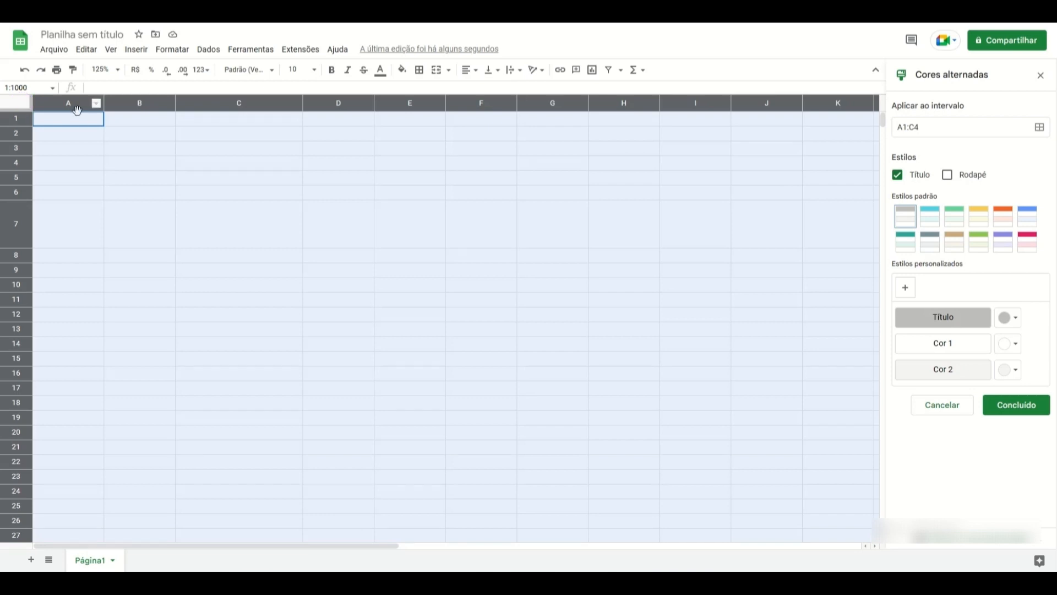
pyautogui.click(172, 49)
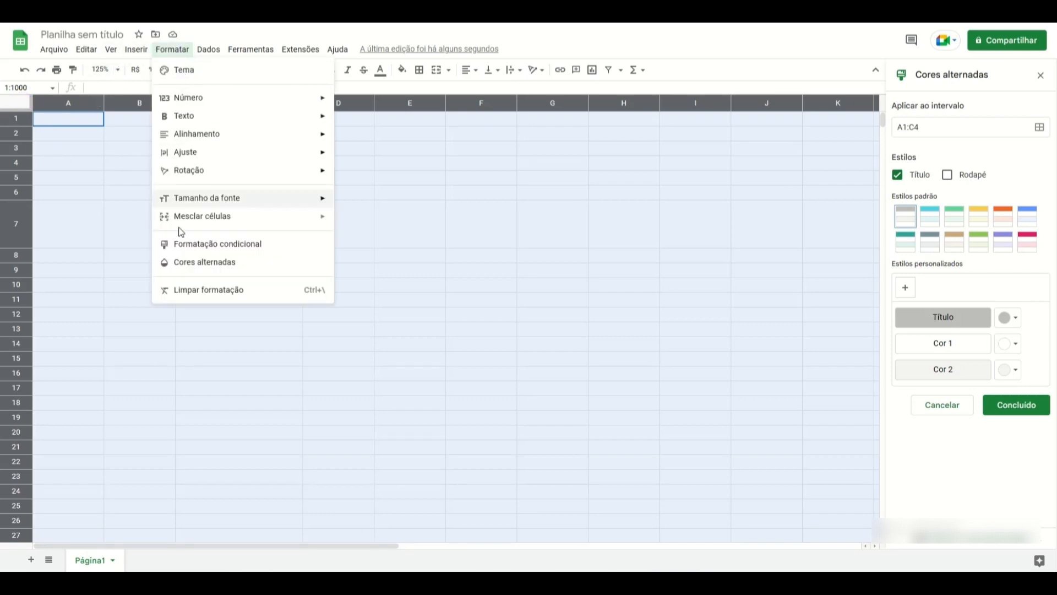
pyautogui.click(205, 293)
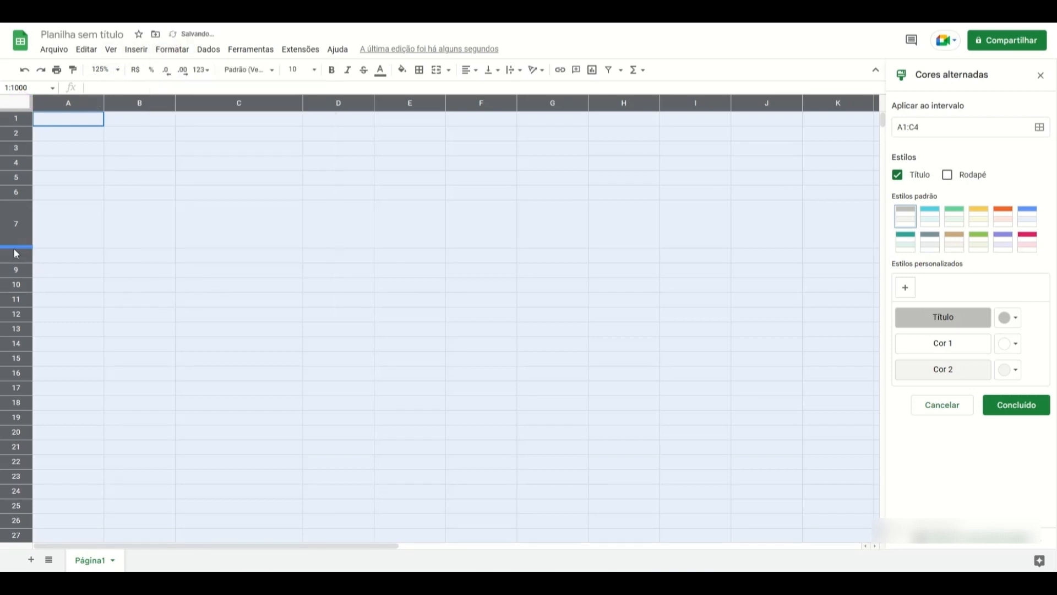
pyautogui.click(102, 159)
pyautogui.click(85, 117)
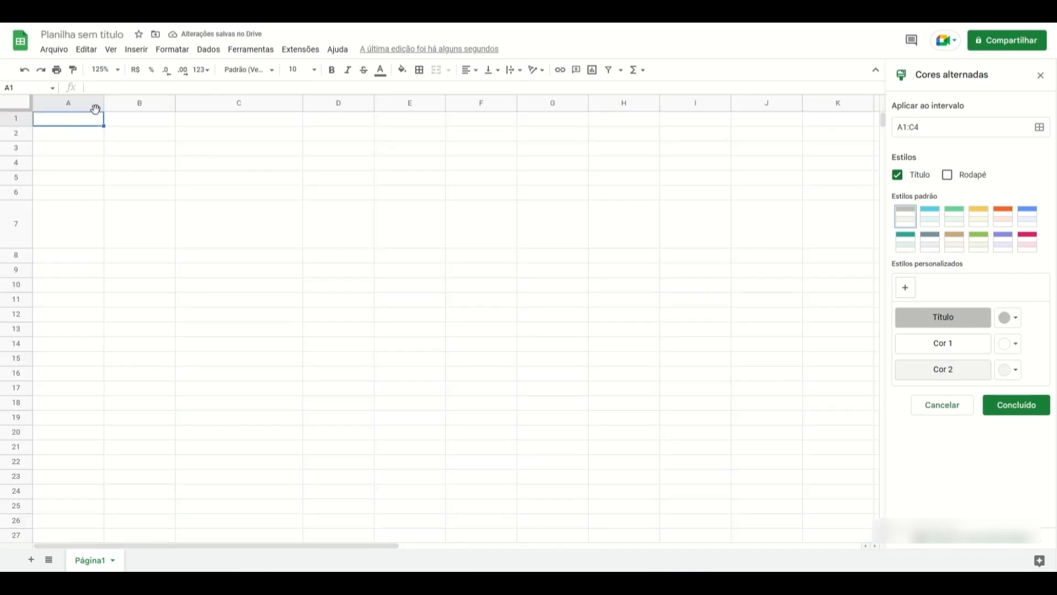
# Step: Apply alternating colors to cell A1 only and clear the cell's formatting again
pyautogui.click(173, 51)
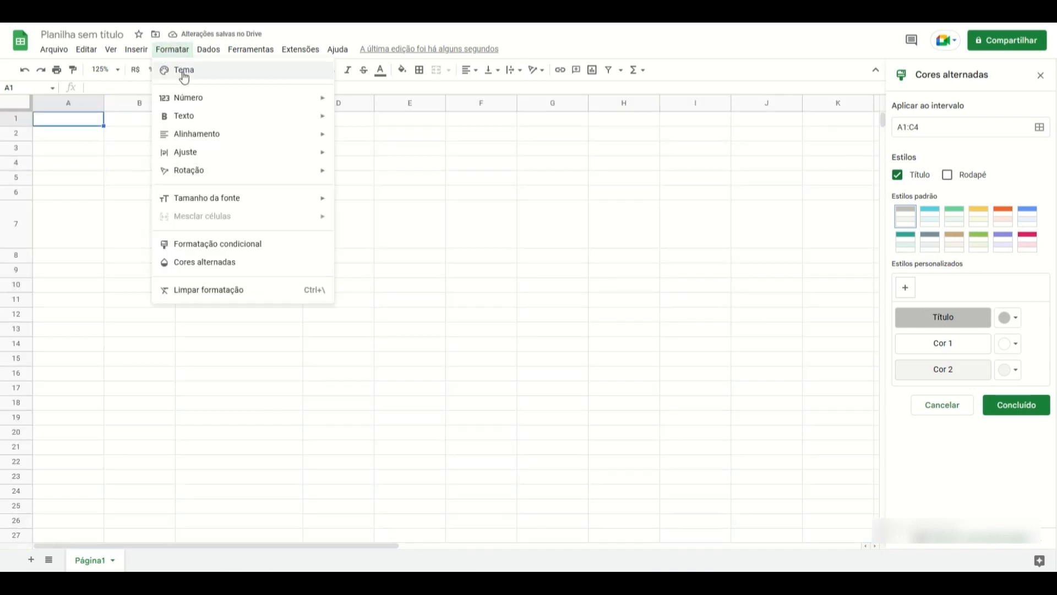
pyautogui.click(178, 269)
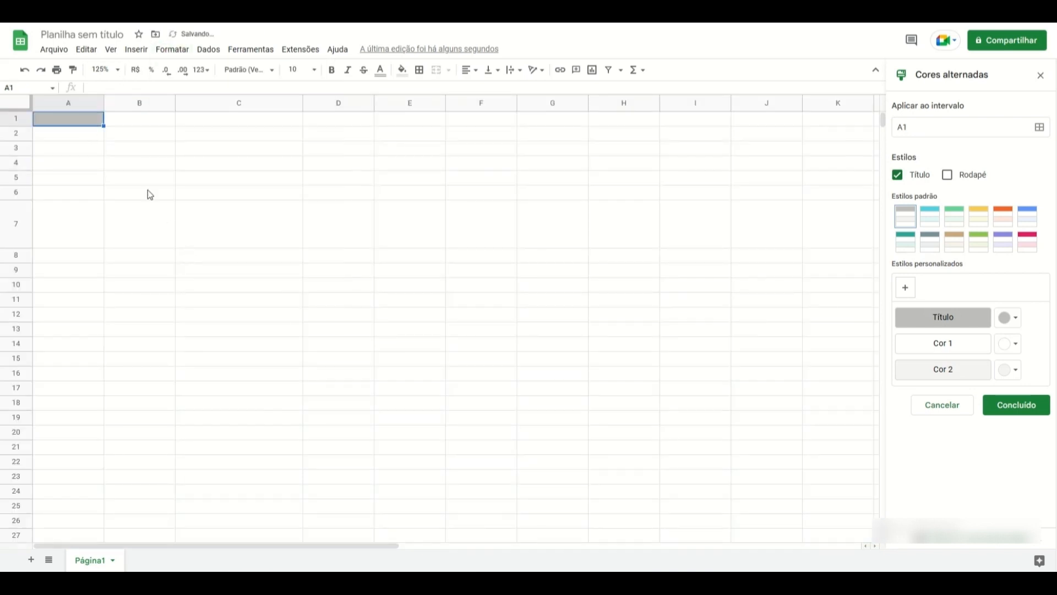
pyautogui.click(8, 102)
pyautogui.click(81, 117)
pyautogui.click(172, 49)
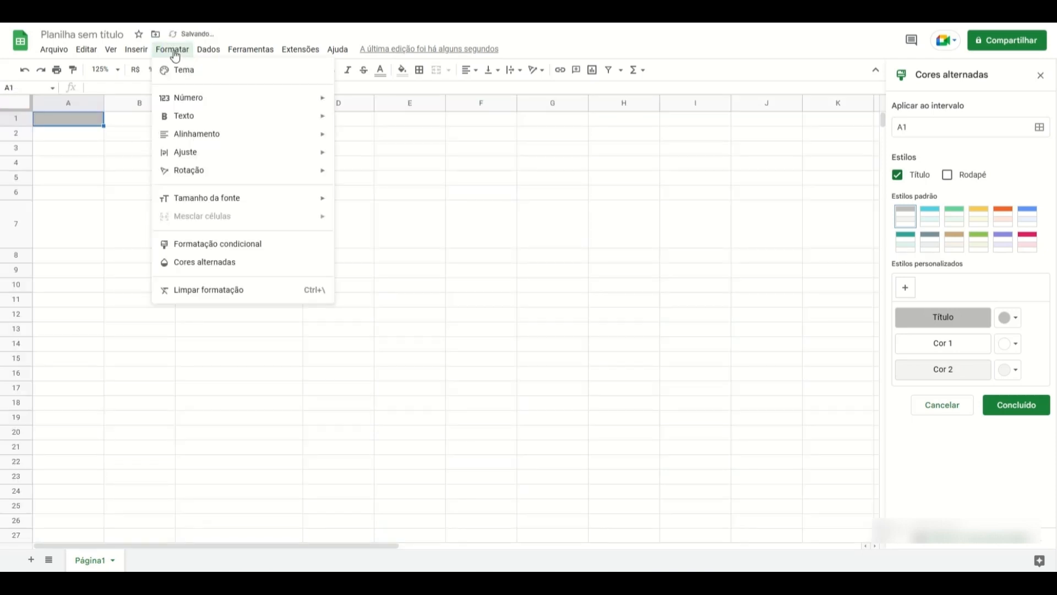
pyautogui.click(183, 288)
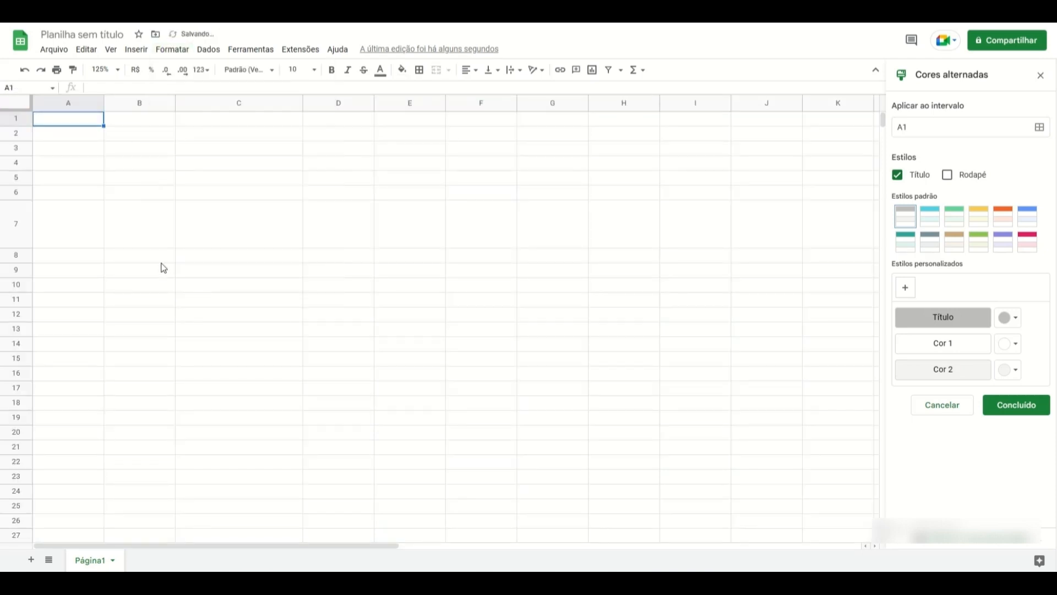
pyautogui.click(173, 51)
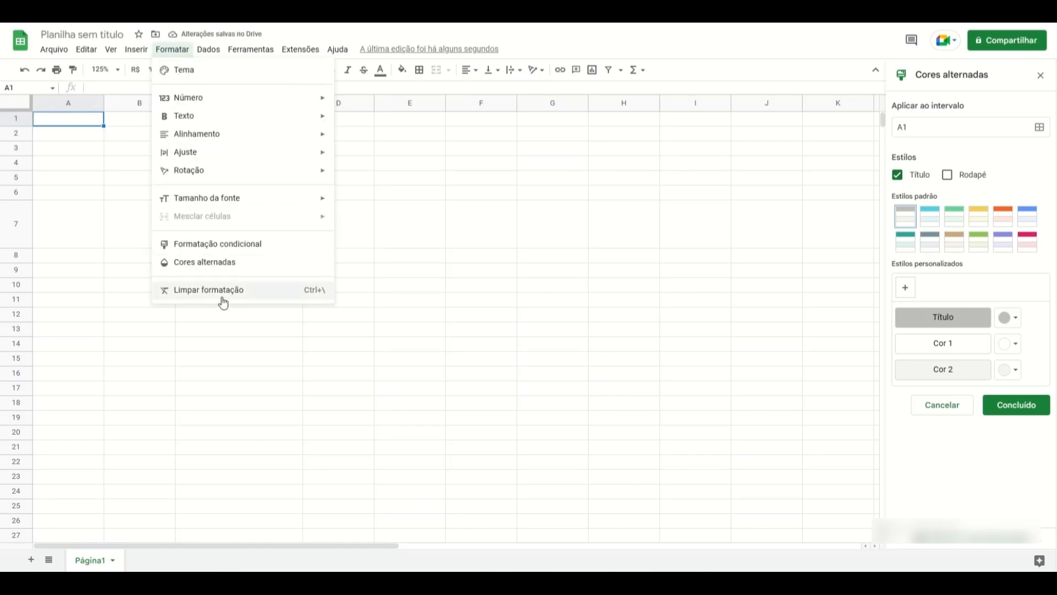
pyautogui.click(83, 118)
# Step: Apply alternating colors to the whole sheet (1:1000) and give all its rows the same height
pyautogui.click(24, 106)
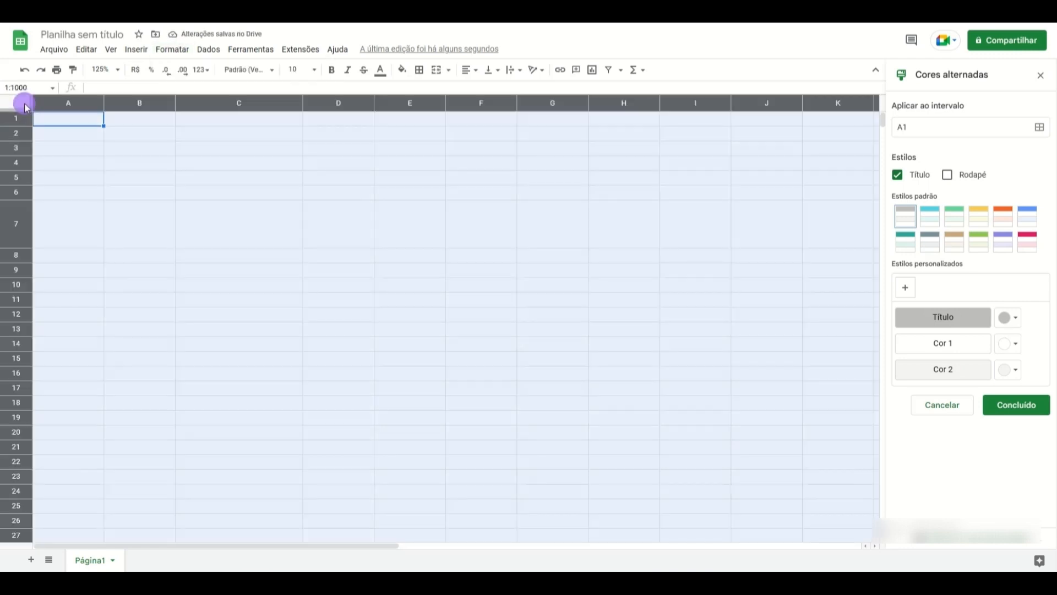
pyautogui.click(176, 53)
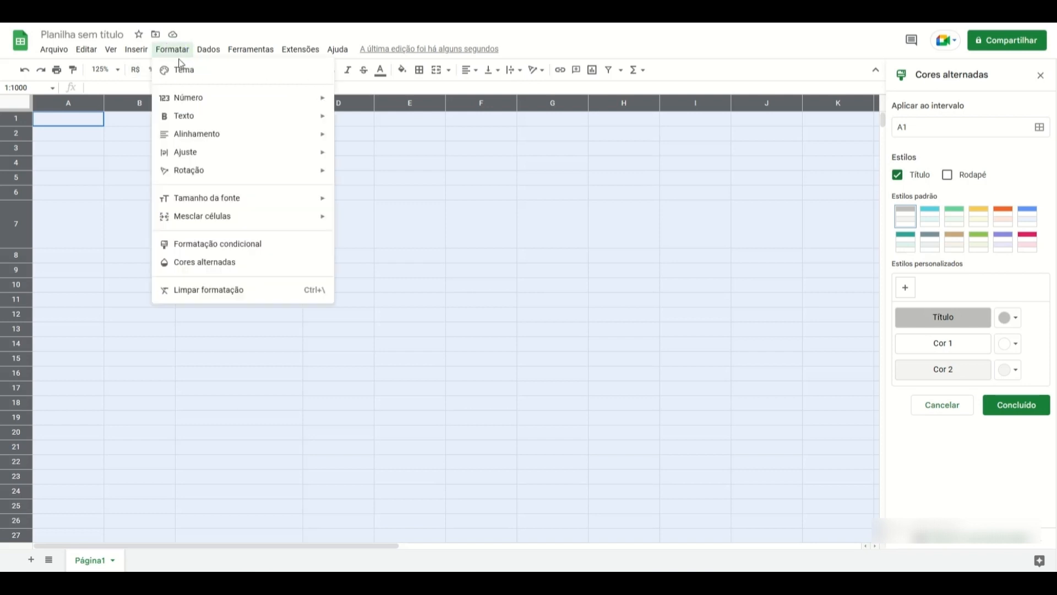
pyautogui.click(202, 265)
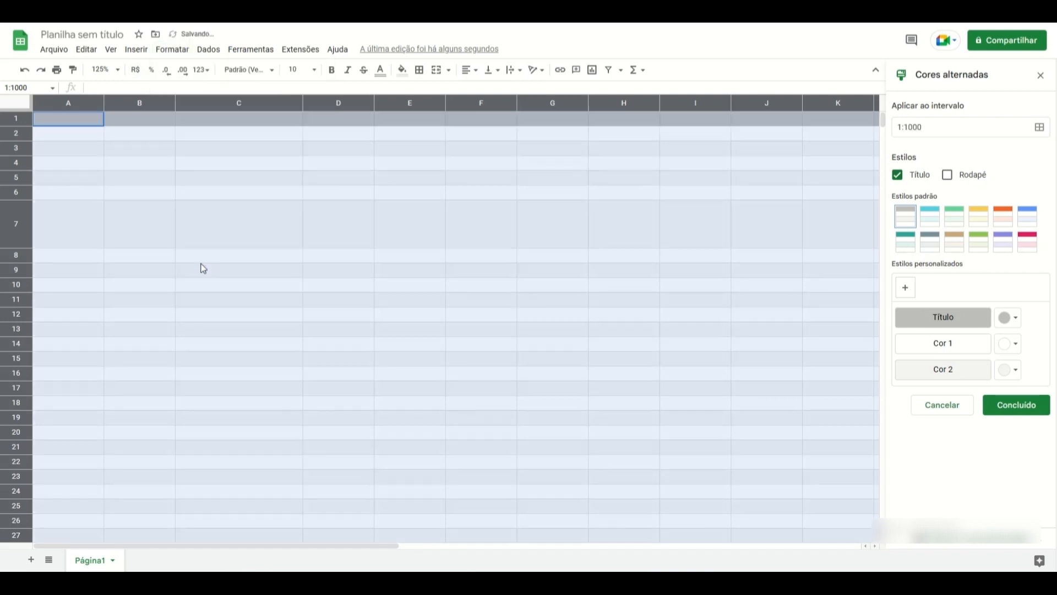
pyautogui.moveTo(30, 249); pyautogui.dragTo(18, 220)
pyautogui.click(147, 232)
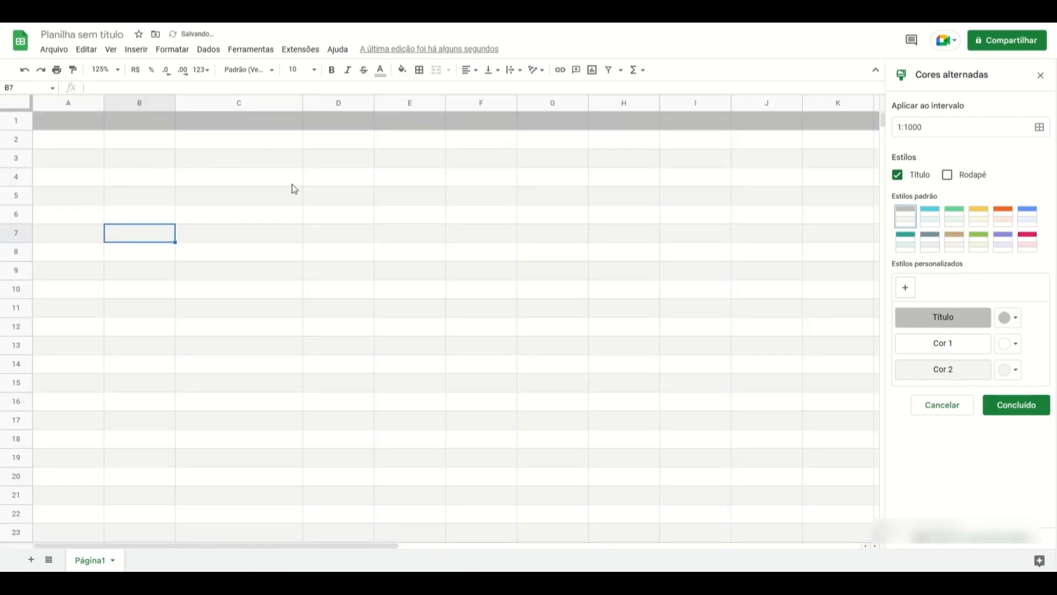
# Step: Compare the alternating colors of rows 2 and 3 with the title color of row 1
pyautogui.click(276, 178)
pyautogui.click(225, 141)
pyautogui.click(213, 159)
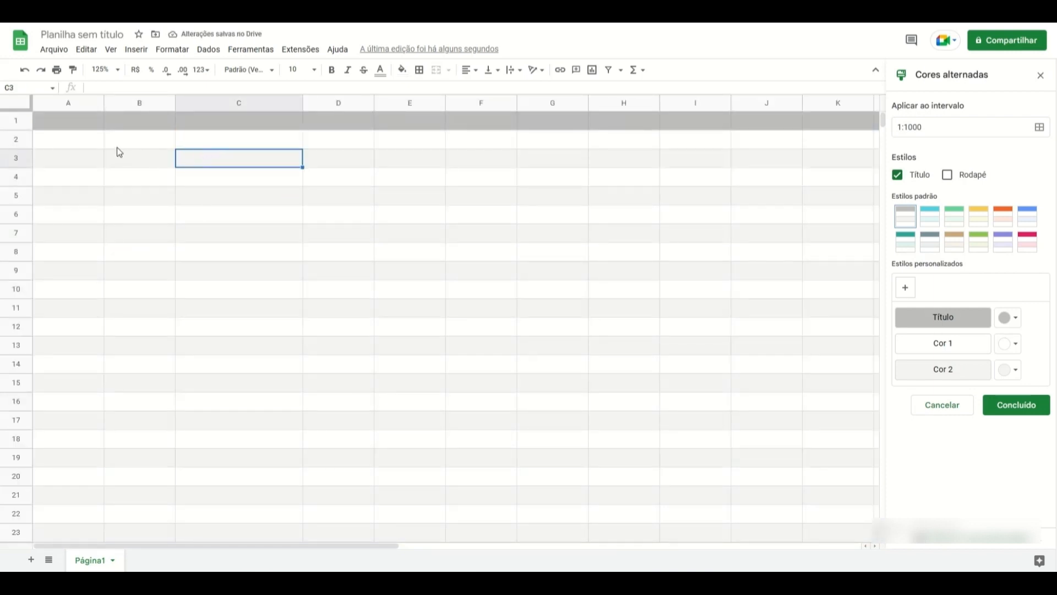
pyautogui.click(80, 138)
pyautogui.click(128, 138)
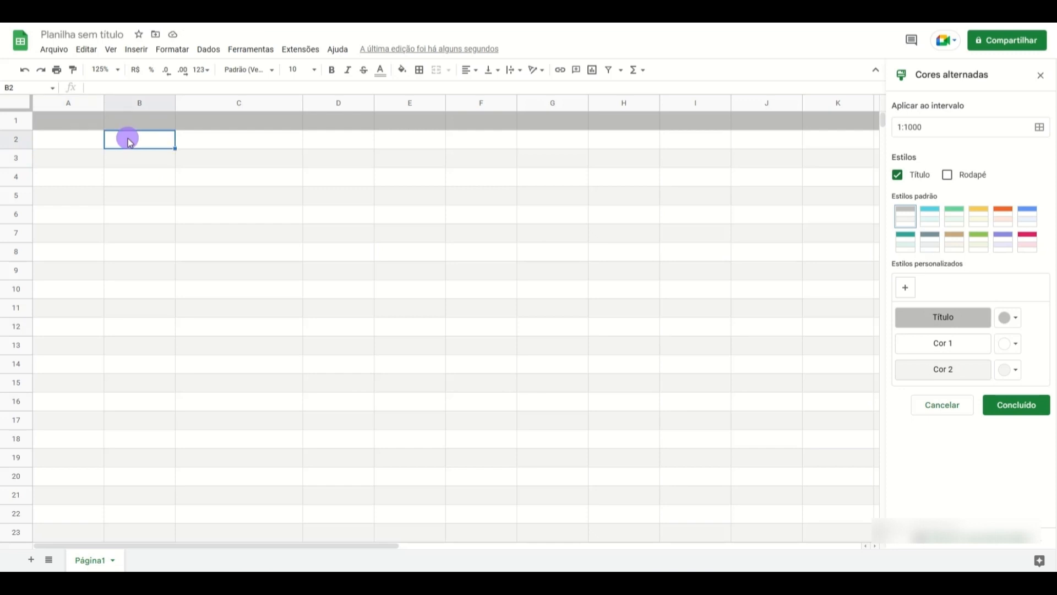
pyautogui.click(193, 142)
pyautogui.moveTo(76, 139); pyautogui.dragTo(445, 141)
pyautogui.moveTo(75, 158); pyautogui.dragTo(443, 160)
pyautogui.moveTo(61, 121); pyautogui.dragTo(577, 142)
pyautogui.click(370, 177)
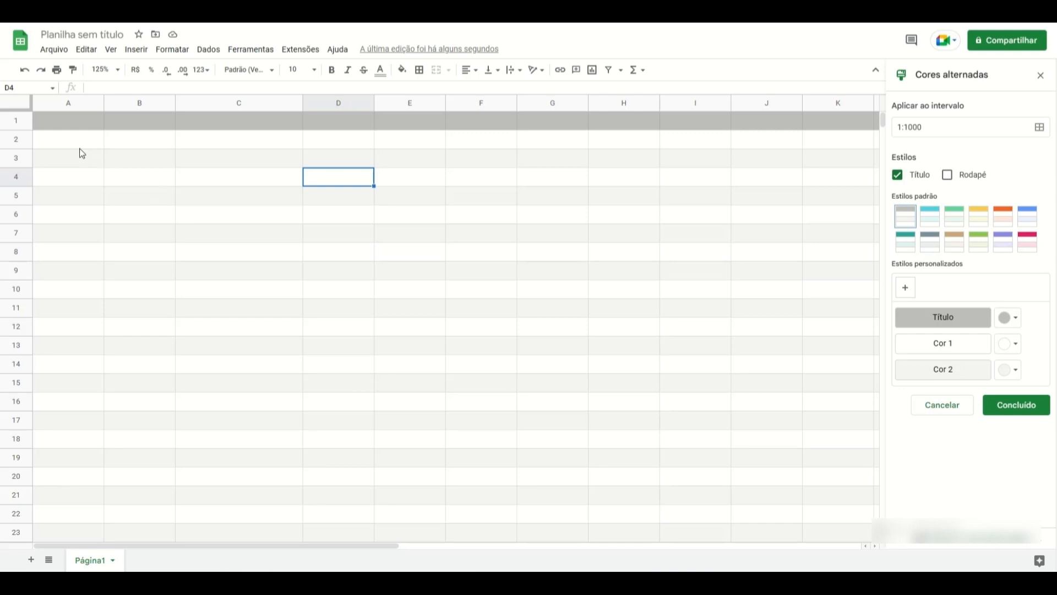
# Step: Examine the title cells A1:E1 and the color pattern of the rows below, down to row 7
pyautogui.moveTo(67, 118); pyautogui.dragTo(445, 125)
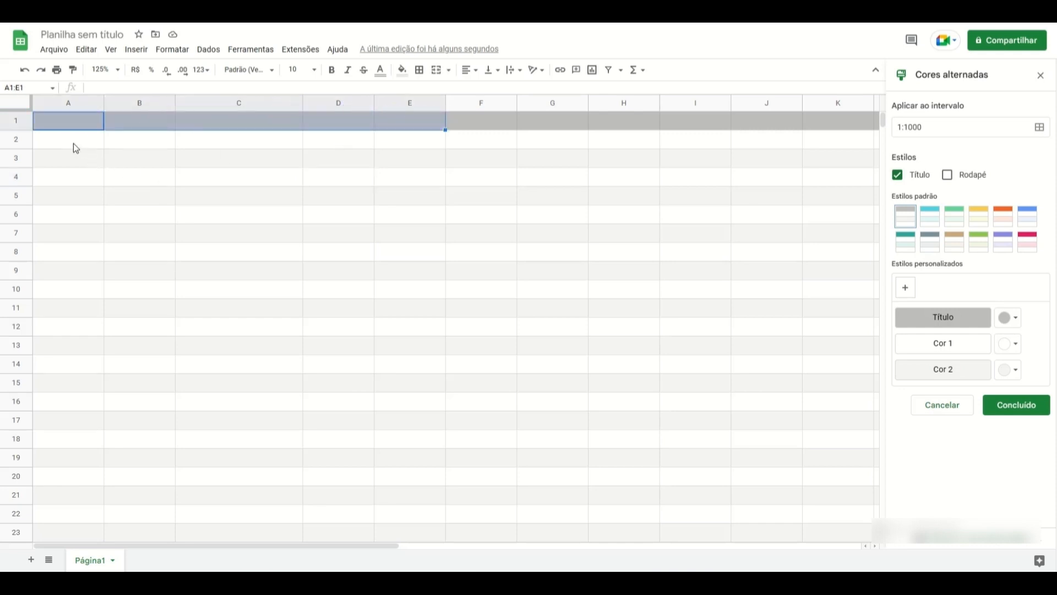
pyautogui.moveTo(74, 144); pyautogui.dragTo(87, 212)
pyautogui.click(147, 137)
pyautogui.click(183, 163)
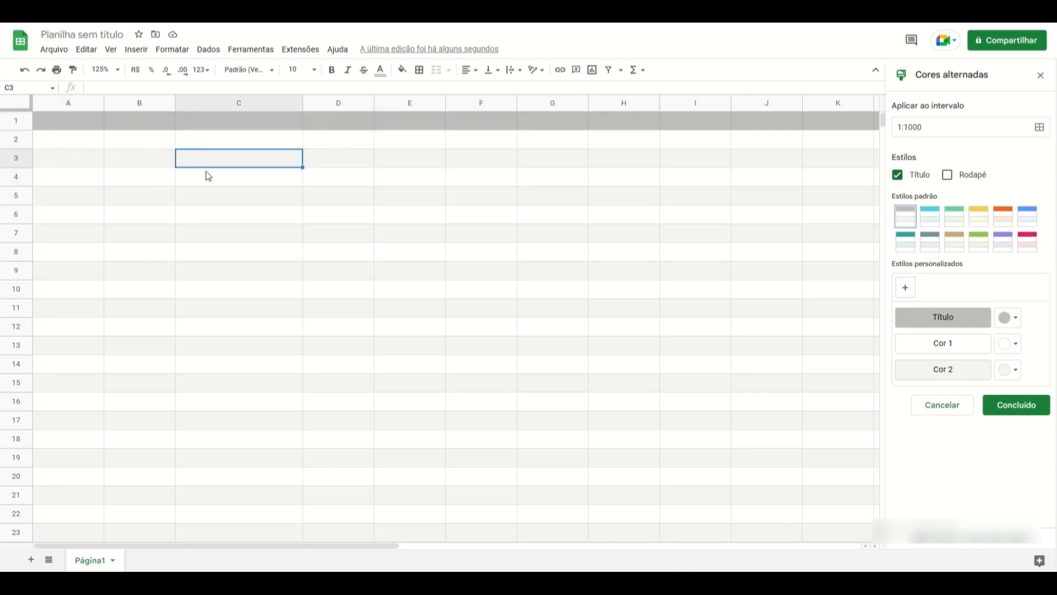
pyautogui.click(137, 161)
pyautogui.moveTo(61, 160); pyautogui.dragTo(529, 163)
pyautogui.click(305, 181)
pyautogui.moveTo(147, 174); pyautogui.dragTo(380, 184)
pyautogui.click(255, 203)
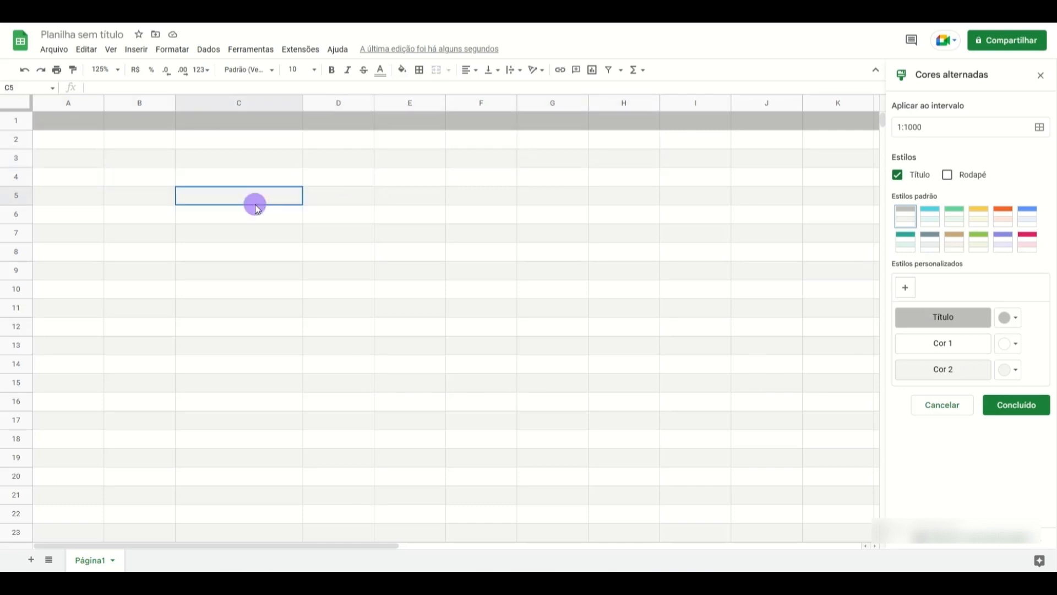
pyautogui.click(301, 226)
pyautogui.click(383, 238)
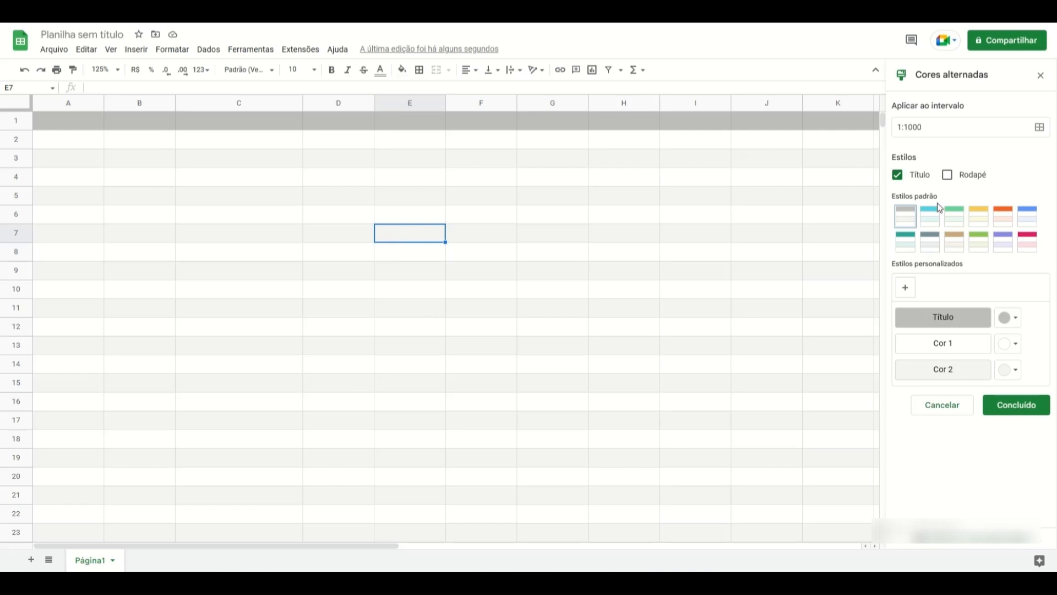
# Step: Try the alternating colors without Título and with Rodapé, and restore both options
pyautogui.click(898, 175)
pyautogui.click(899, 176)
pyautogui.click(948, 175)
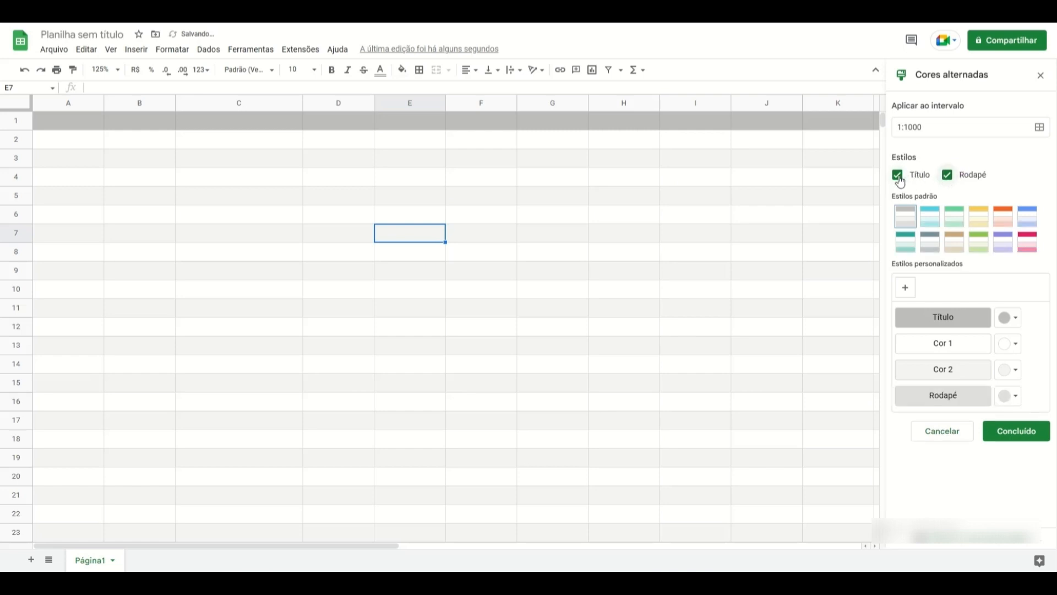
pyautogui.click(947, 175)
# Step: Preview the cyan, green, yellow, orange, blue and teal default styles for the alternating colors, and return to the gray style
pyautogui.click(936, 223)
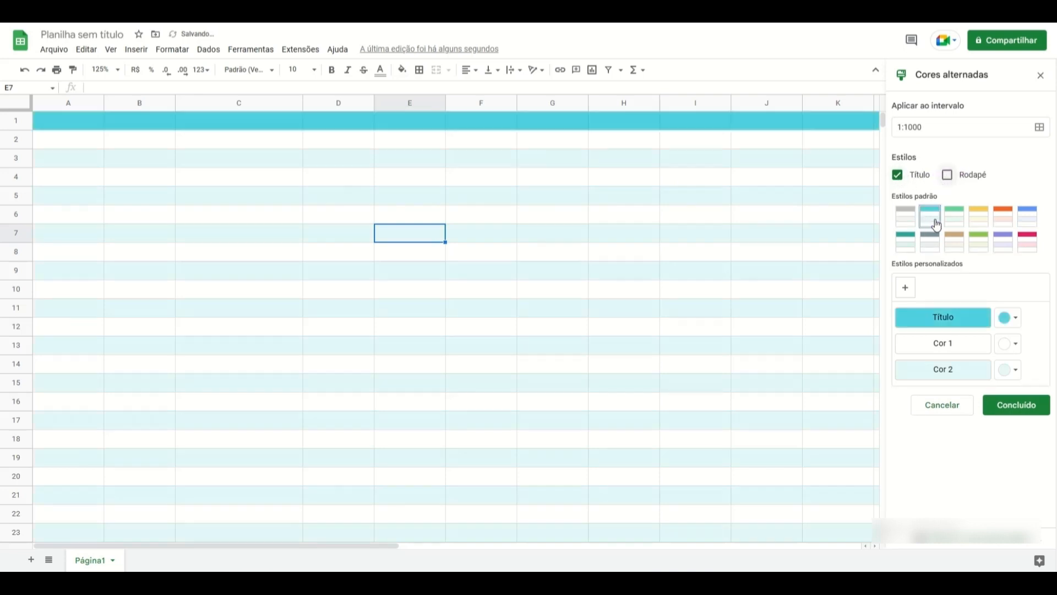
pyautogui.click(954, 218)
pyautogui.click(980, 220)
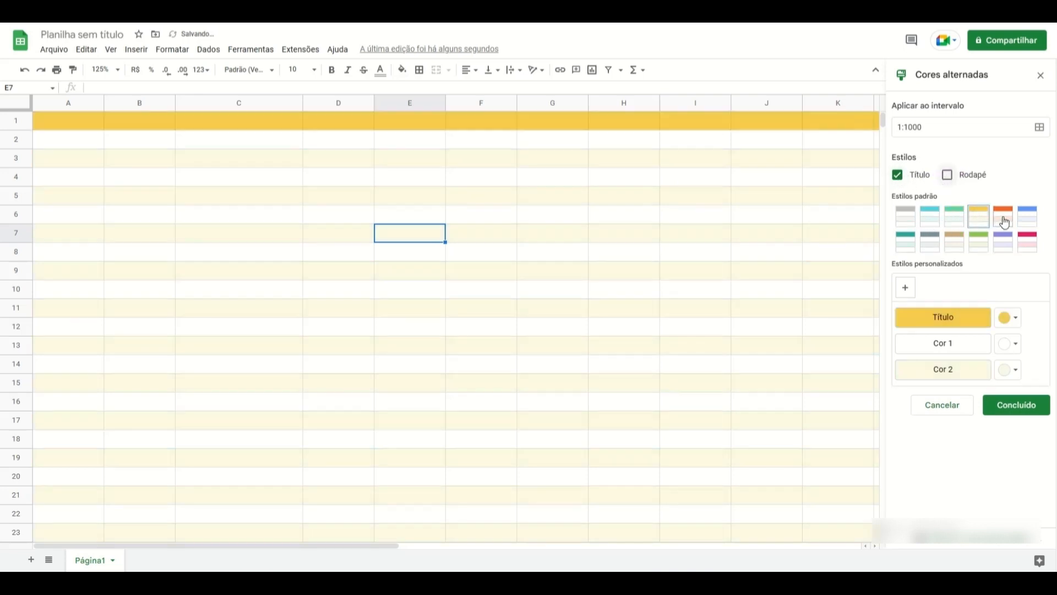
pyautogui.click(1005, 223)
pyautogui.click(1026, 219)
pyautogui.click(906, 240)
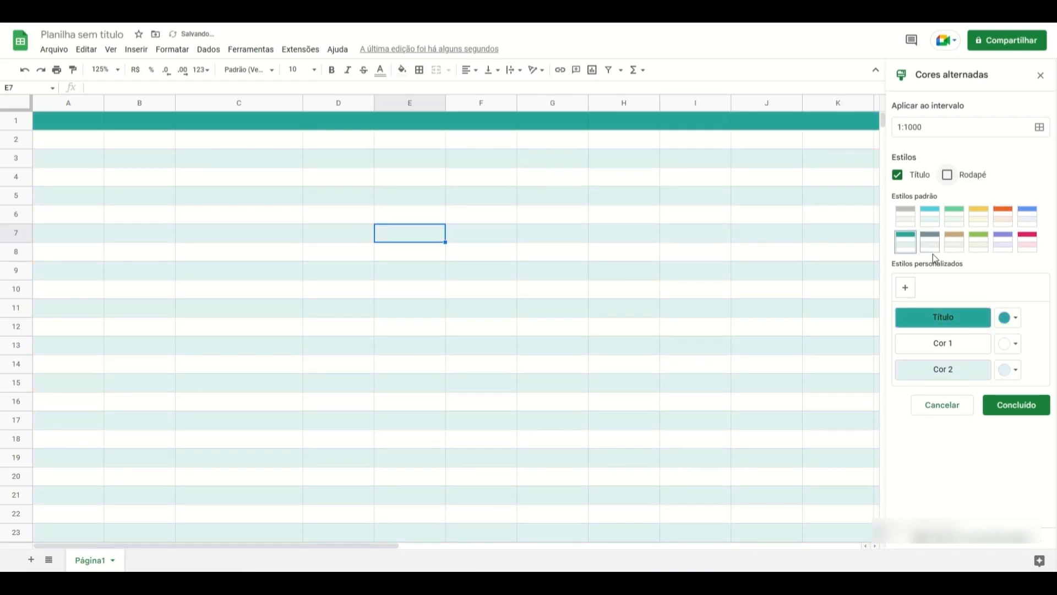
pyautogui.click(908, 221)
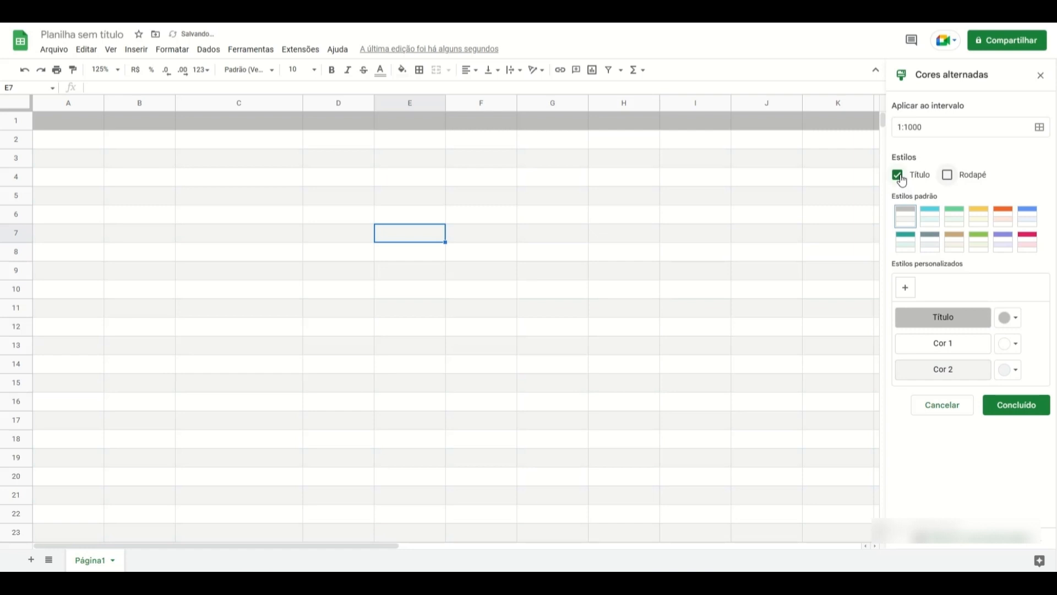
# Step: Close the alternating colors settings and try to clear the formatting of the whole sheet
pyautogui.click(1040, 75)
pyautogui.click(167, 139)
pyautogui.click(32, 105)
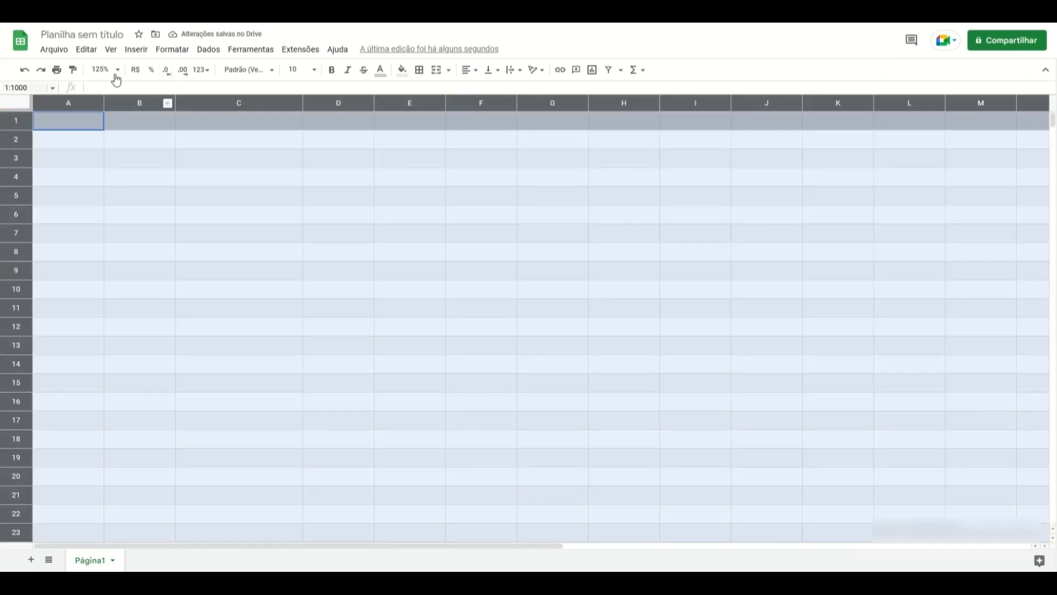
pyautogui.click(172, 50)
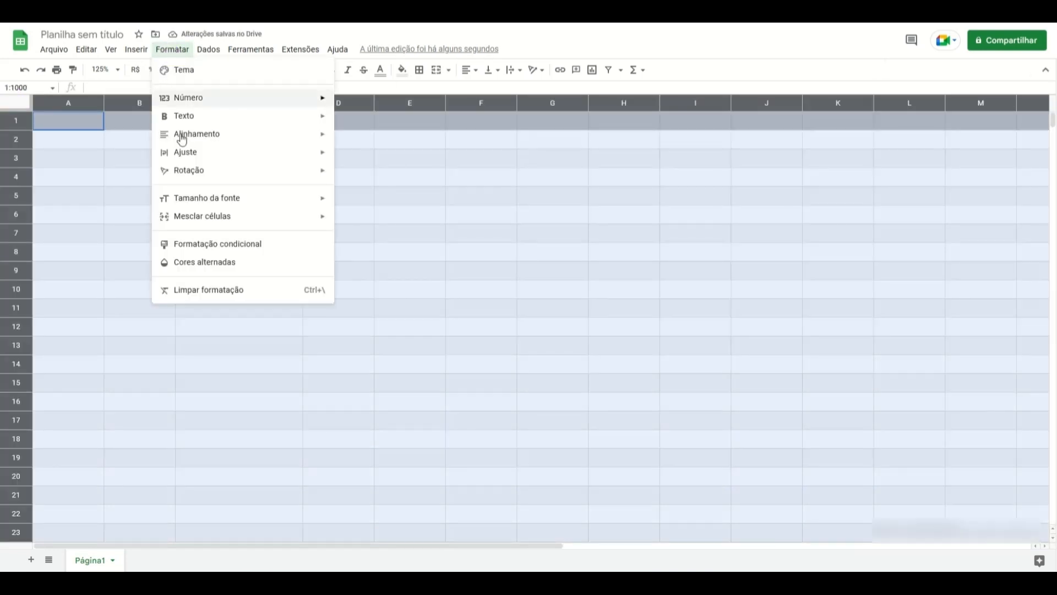
pyautogui.click(210, 295)
pyautogui.click(92, 254)
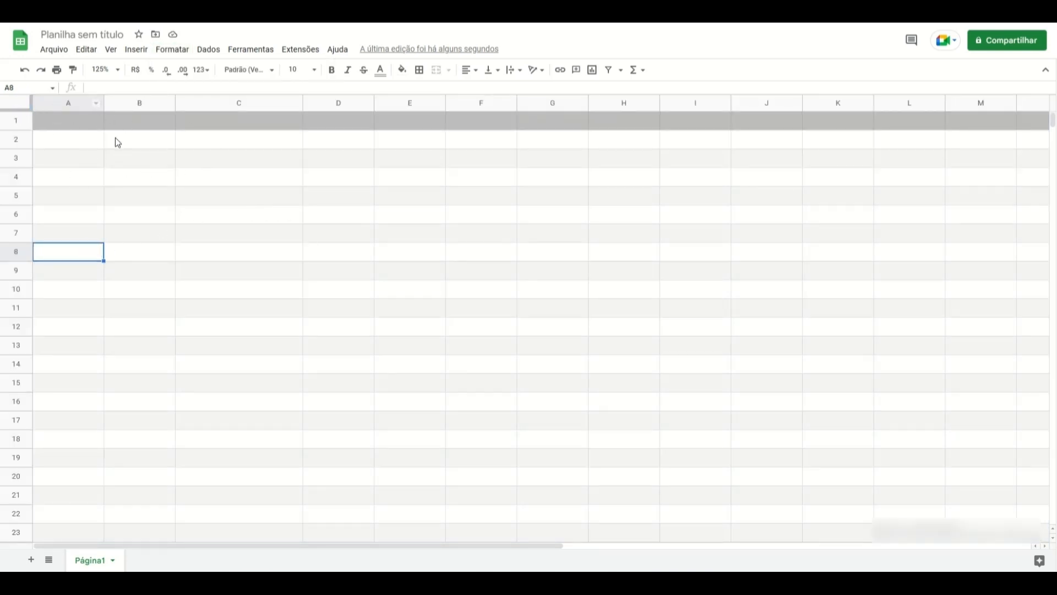
# Step: Select all cells of the sheet again and clear their formatting to remove the alternating row colors
pyautogui.click(30, 107)
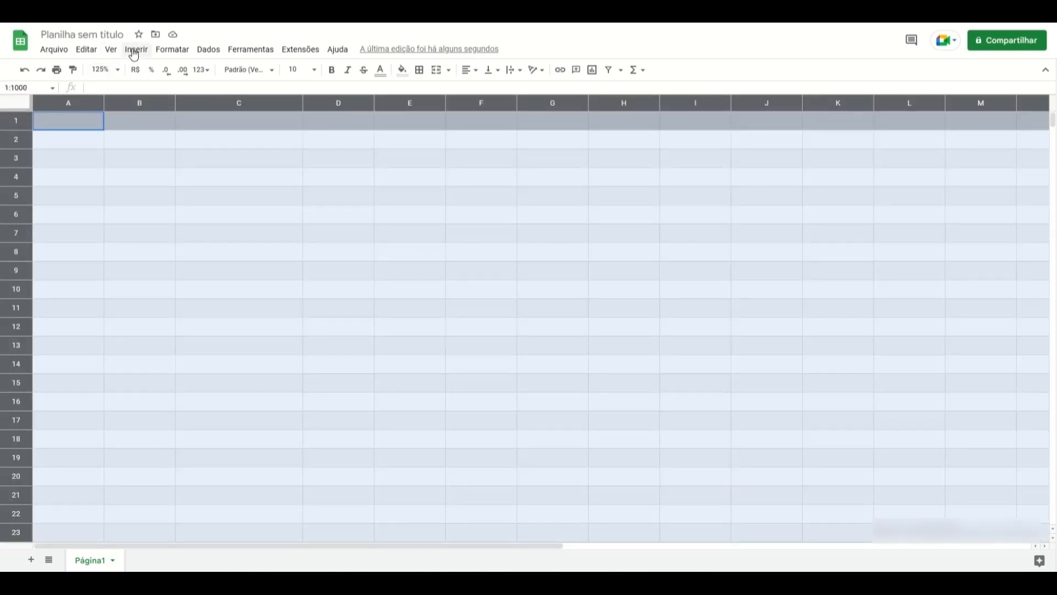
pyautogui.click(175, 51)
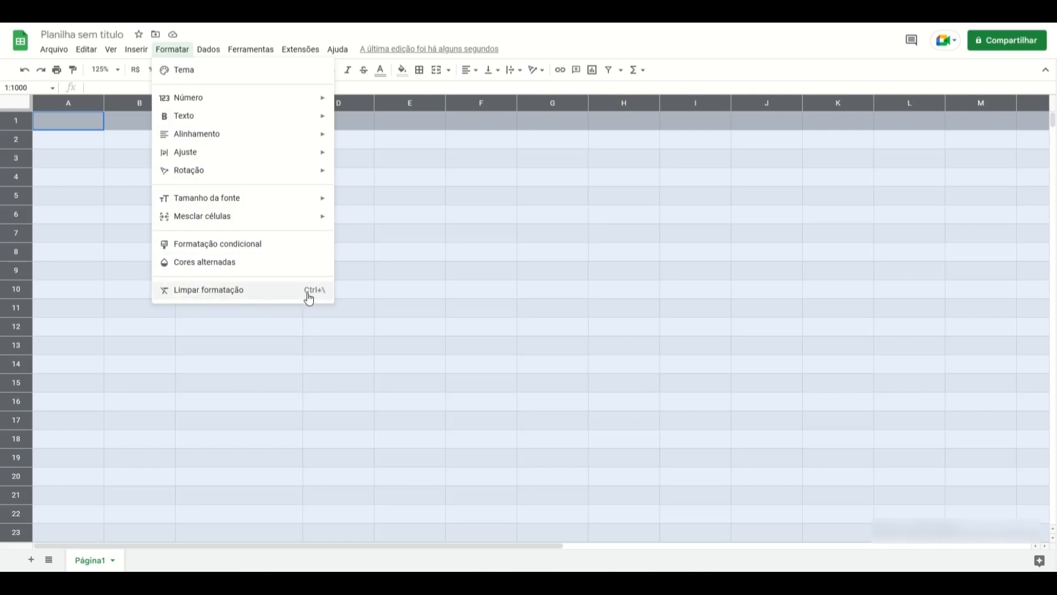
pyautogui.click(272, 290)
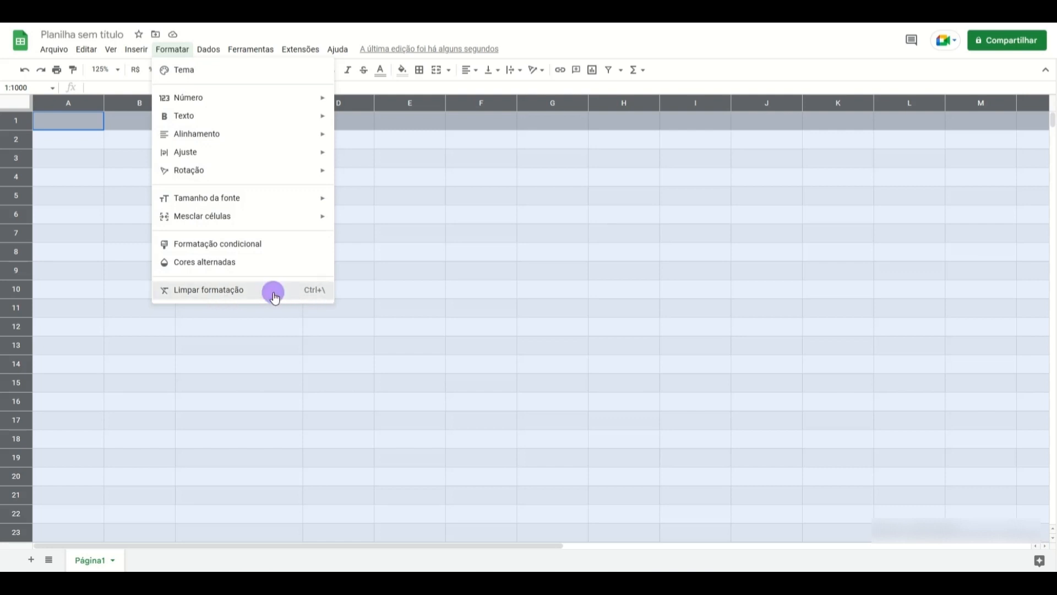
pyautogui.click(203, 257)
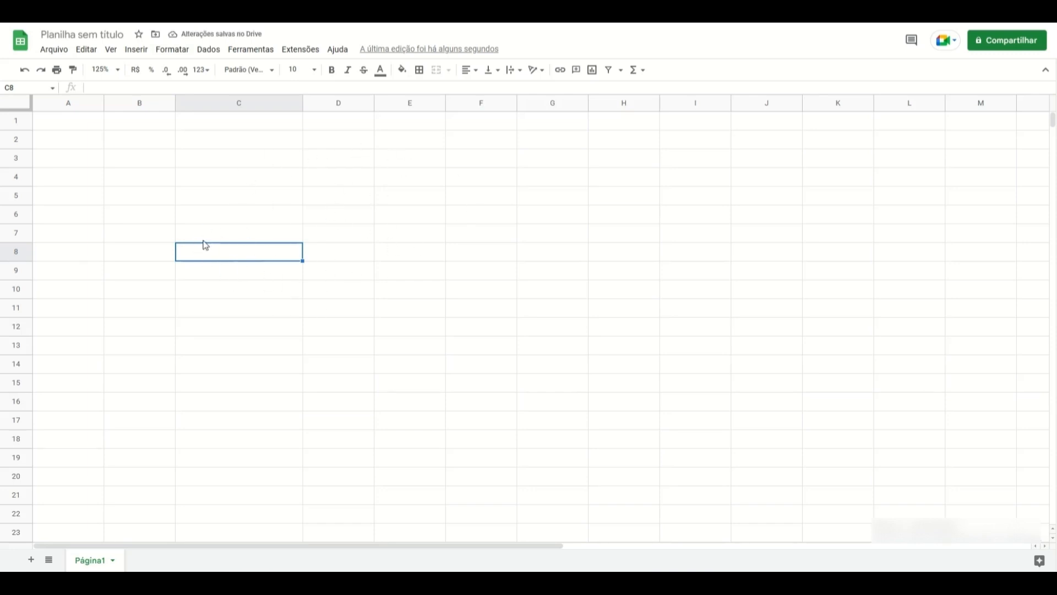
pyautogui.click(224, 230)
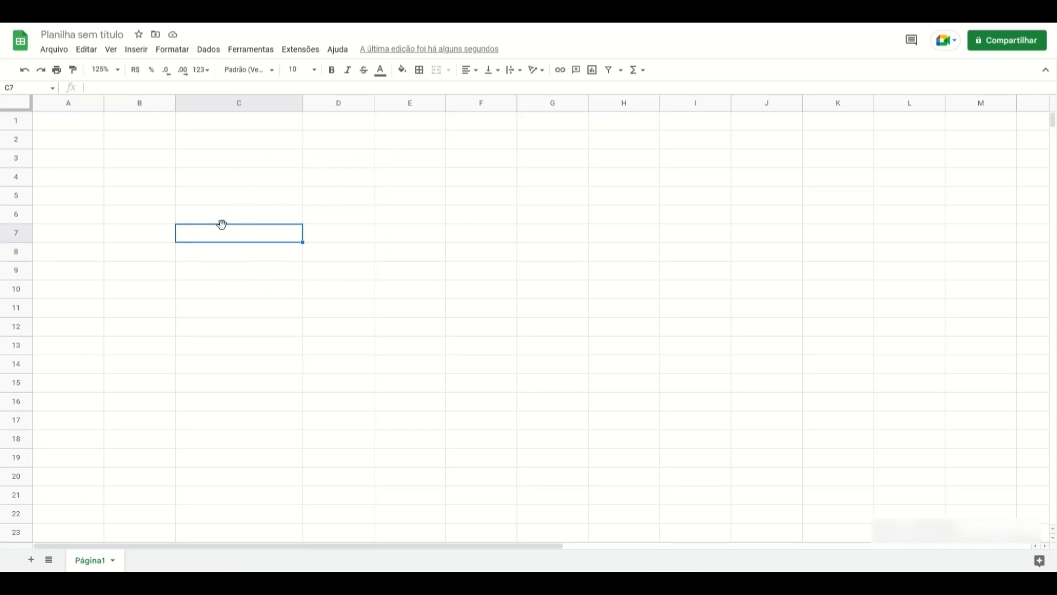